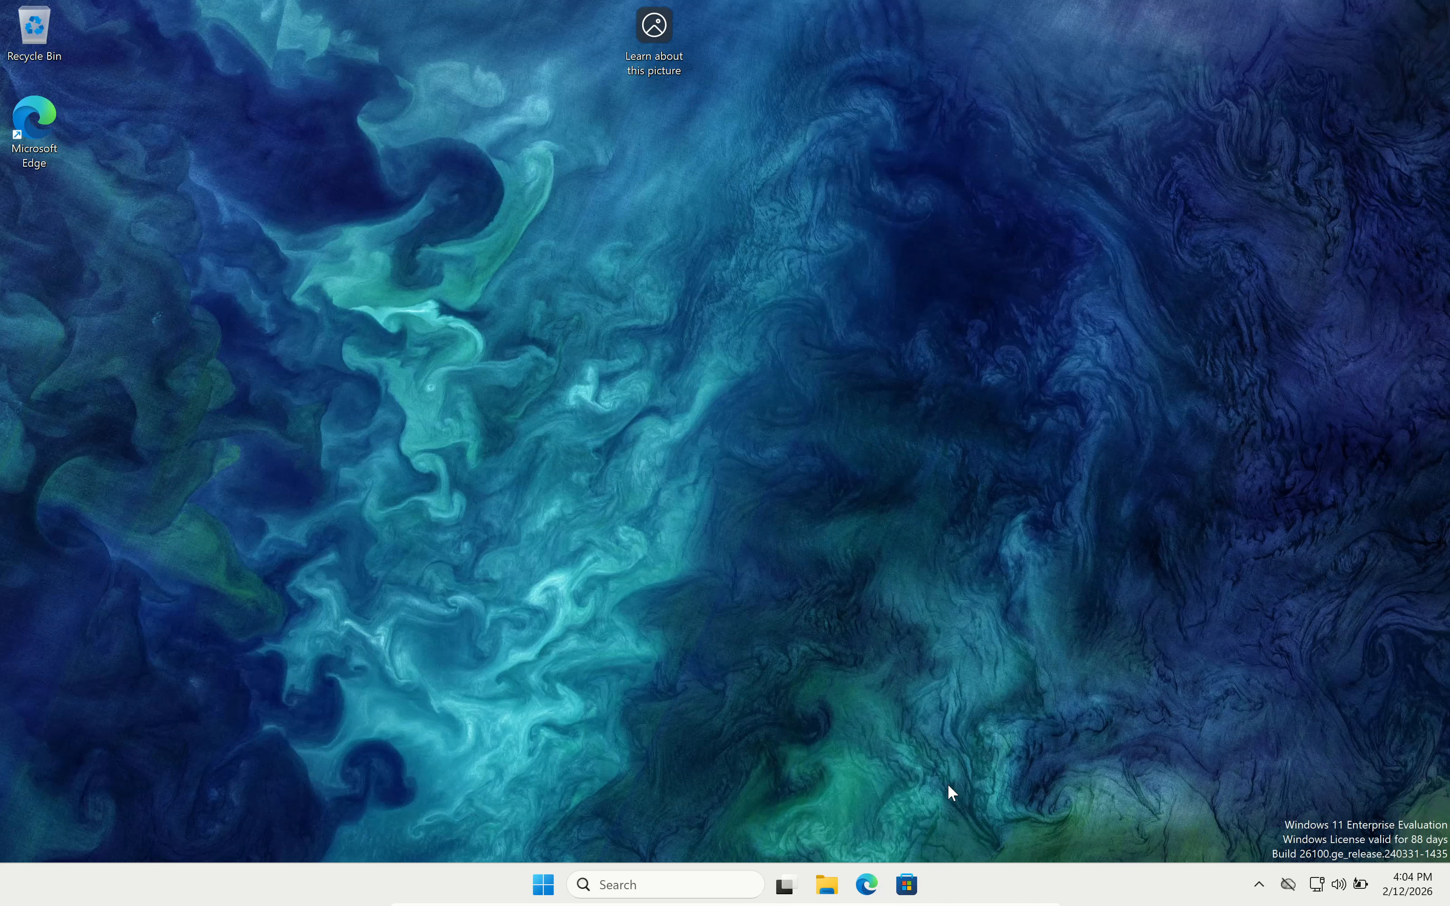
From Edge's SQL Server Downloads bookmark, download the SQL Server 2025 Express installer (SQL2025-SSEI-Expr).
{"action": "left_click", "coordinate": [866, 885]}
{"action": "left_click", "coordinate": [240, 88]}
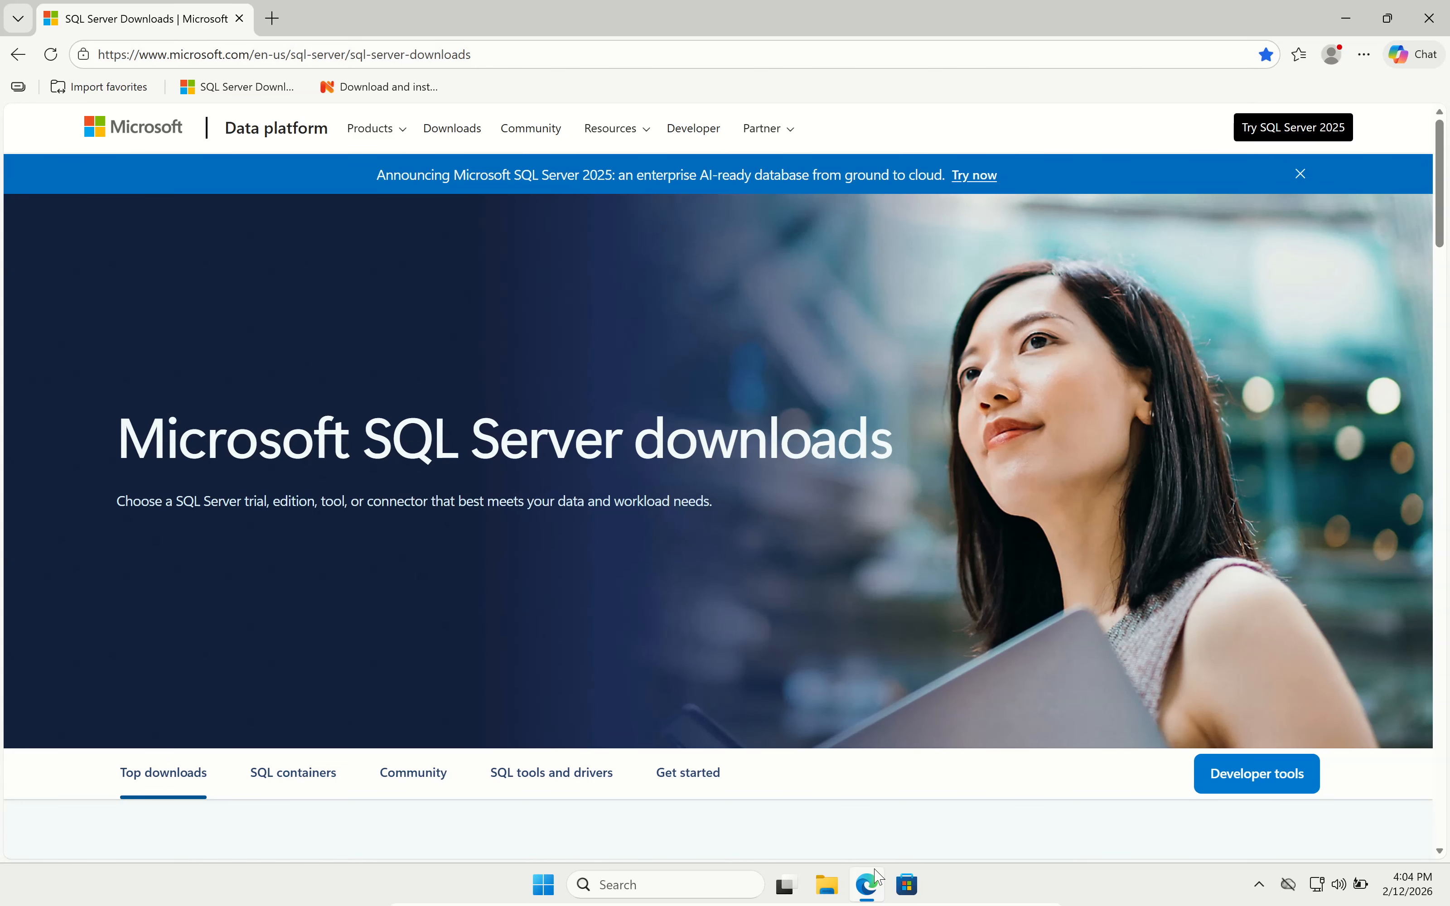
{"action": "scroll", "coordinate": [1273, 517], "scroll_direction": "down", "scroll_amount": 10}
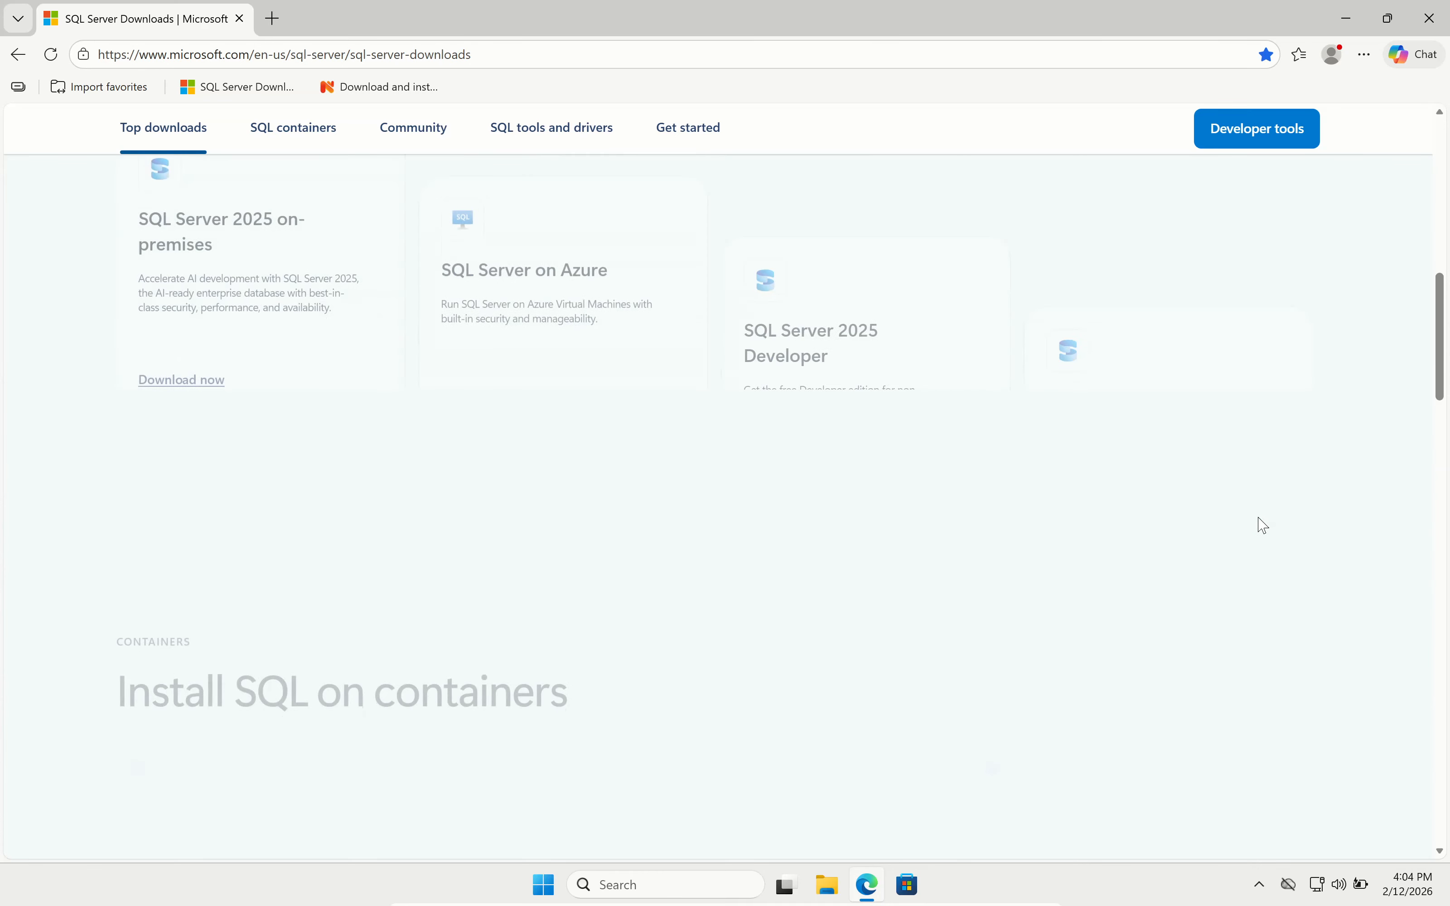
{"action": "scroll", "coordinate": [1258, 520], "scroll_direction": "up", "scroll_amount": 5}
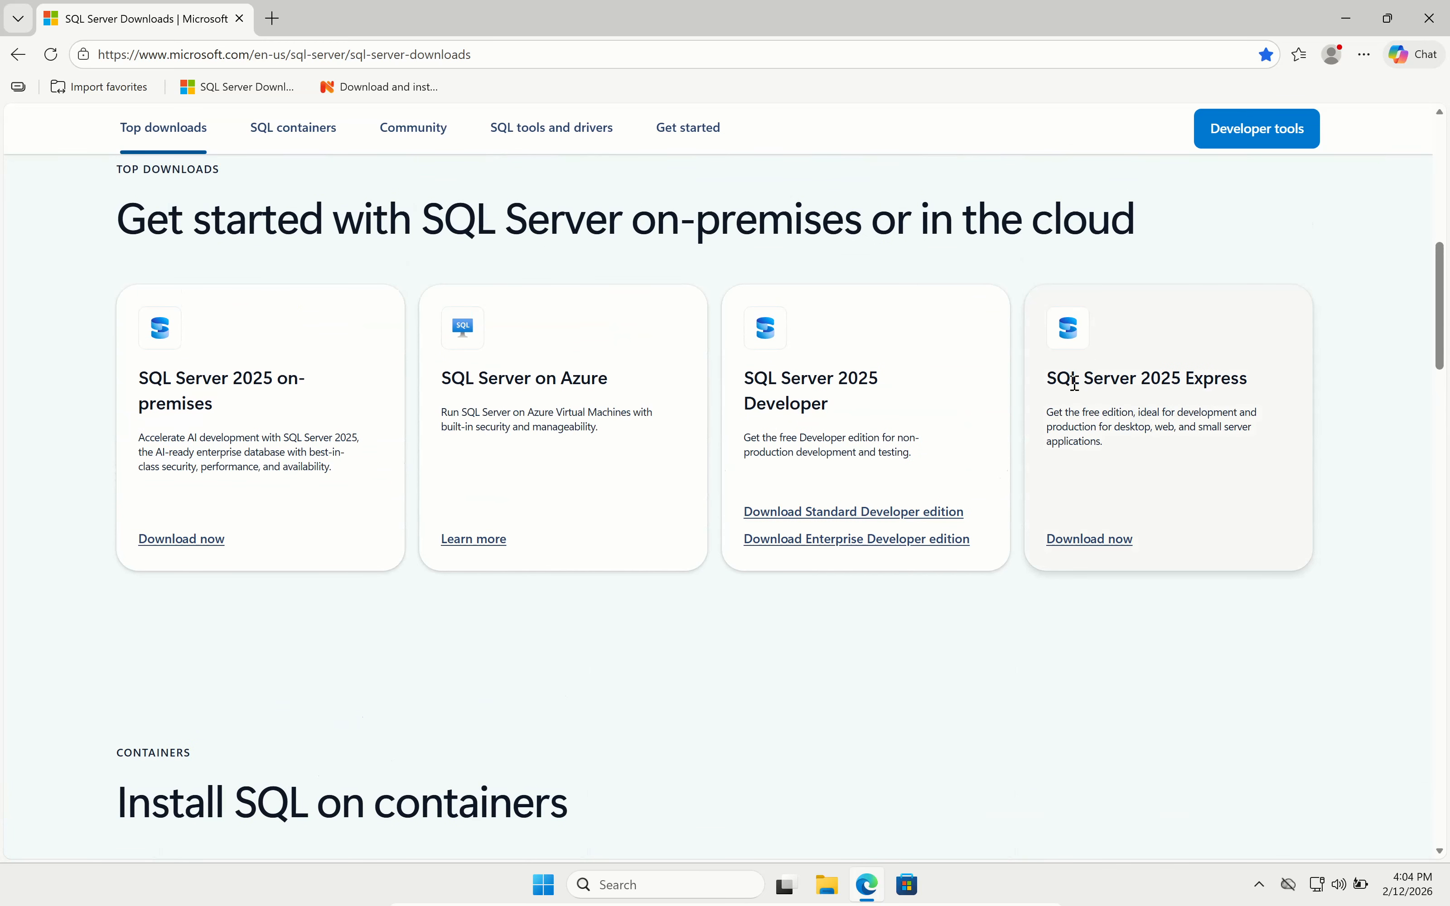
{"action": "left_click", "coordinate": [1096, 540]}
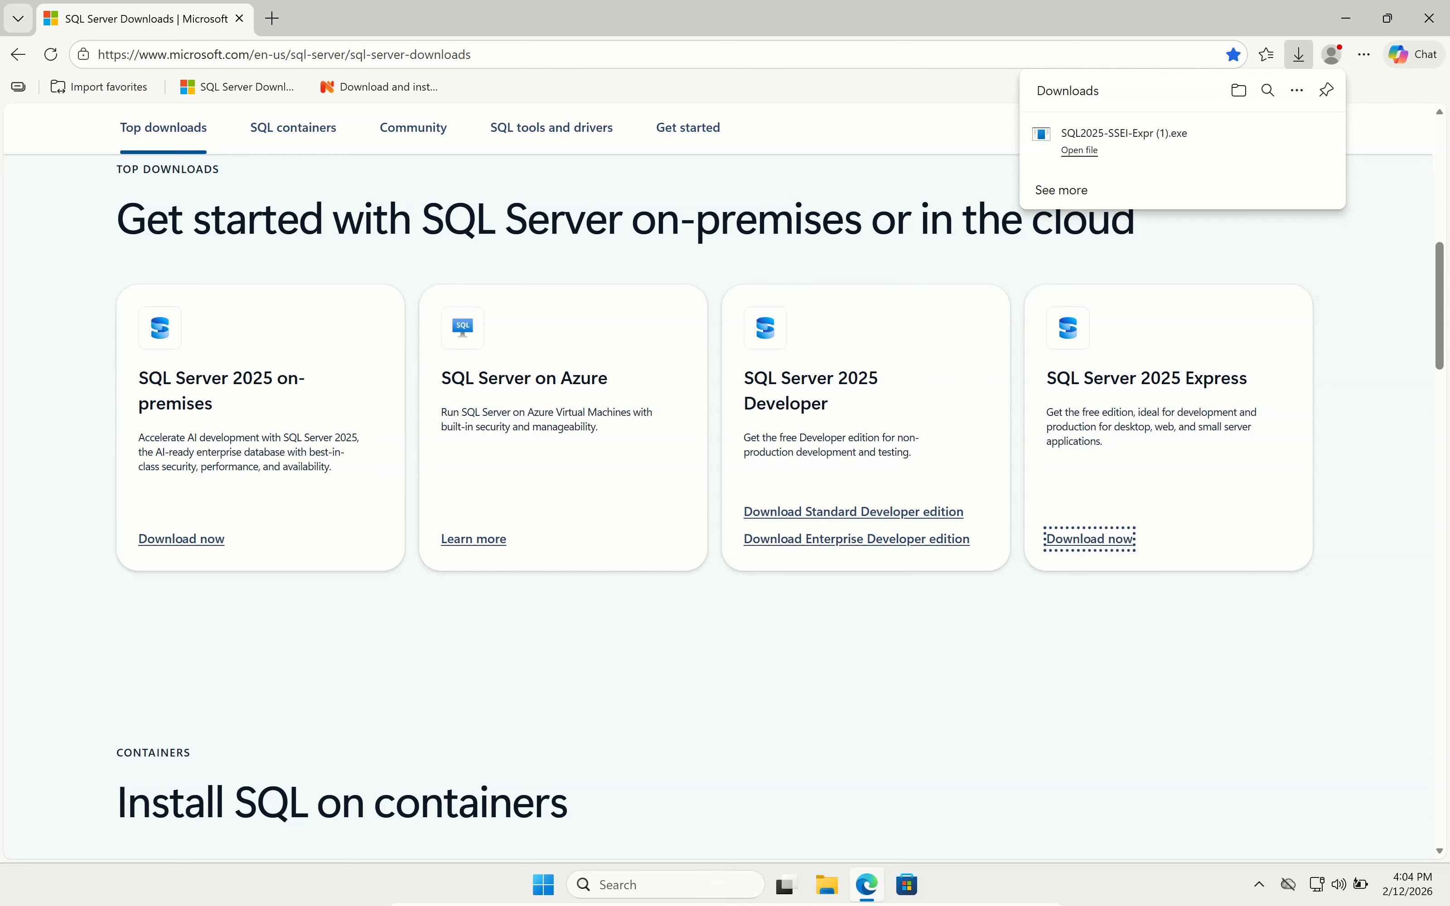
Run the Express installer as administrator and download Custom setup media to C:\SQL2025.
{"action": "left_click", "coordinate": [1101, 160]}
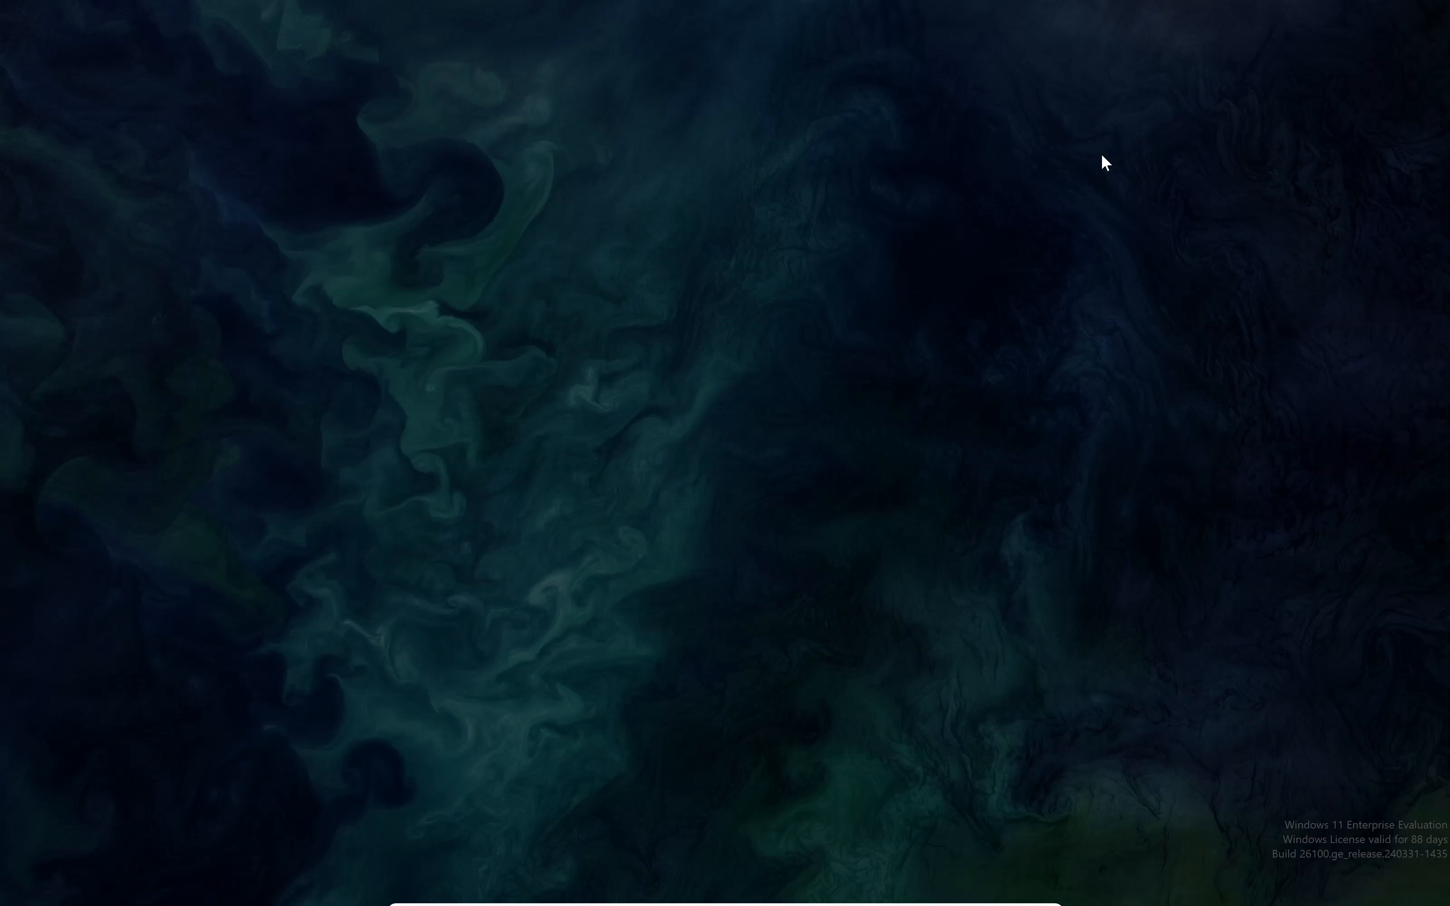
{"action": "left_click", "coordinate": [689, 604]}
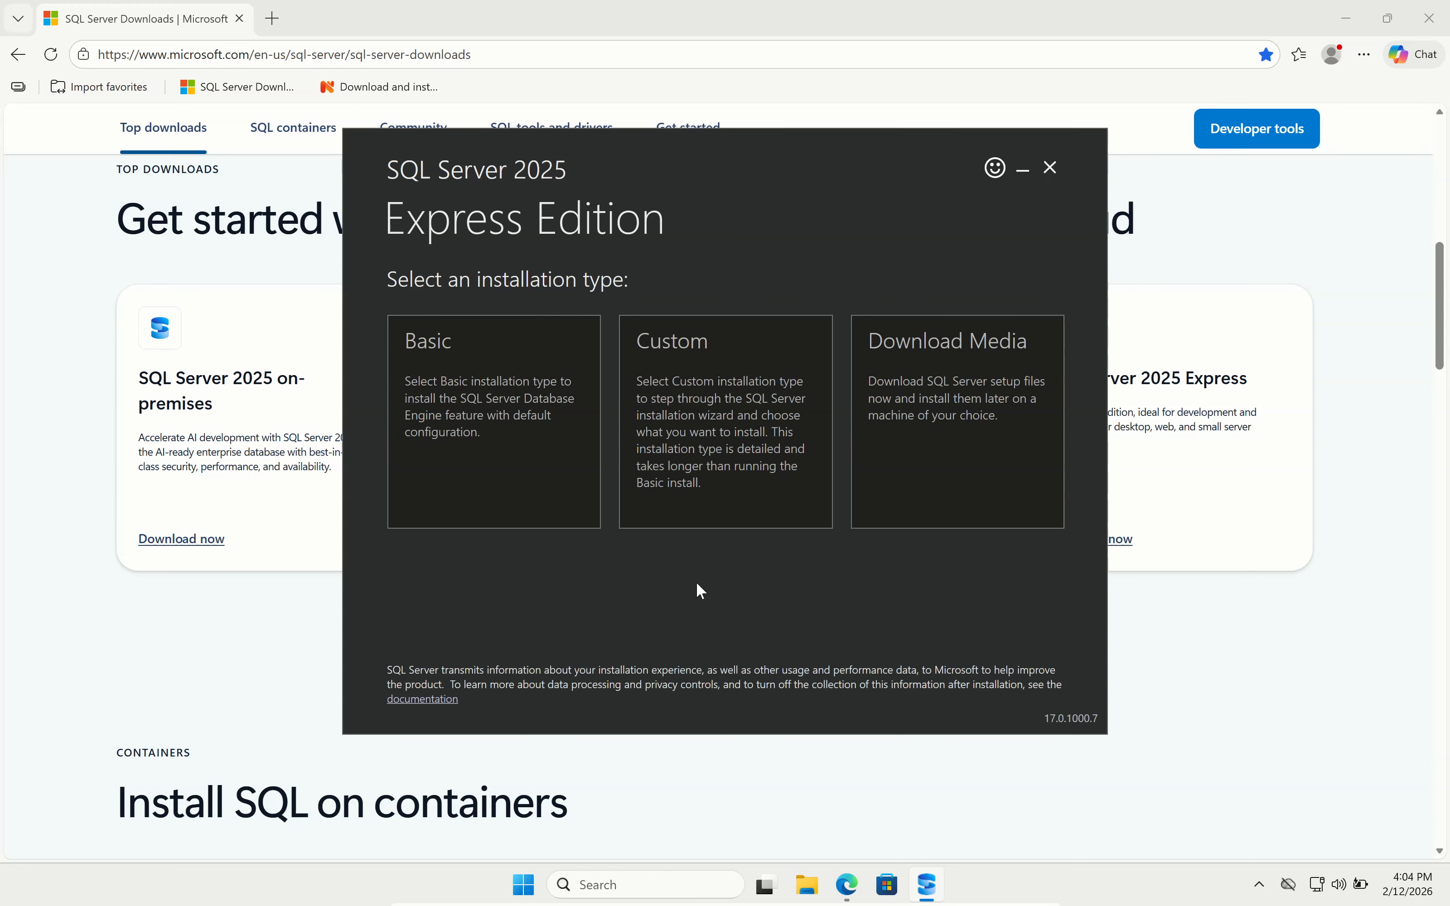
{"action": "left_click", "coordinate": [753, 449]}
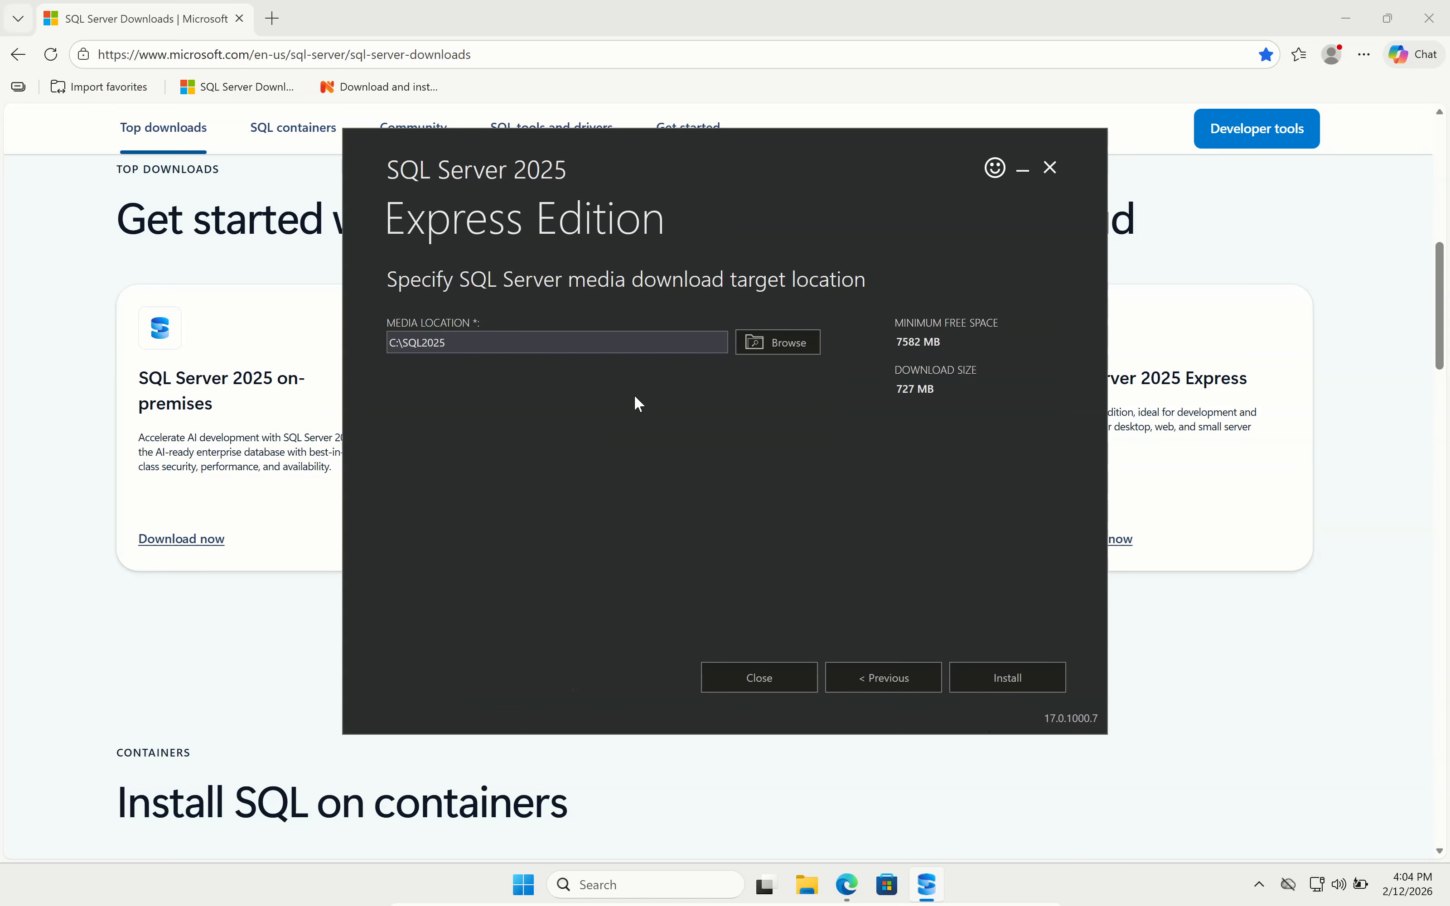
{"action": "left_click", "coordinate": [1040, 691]}
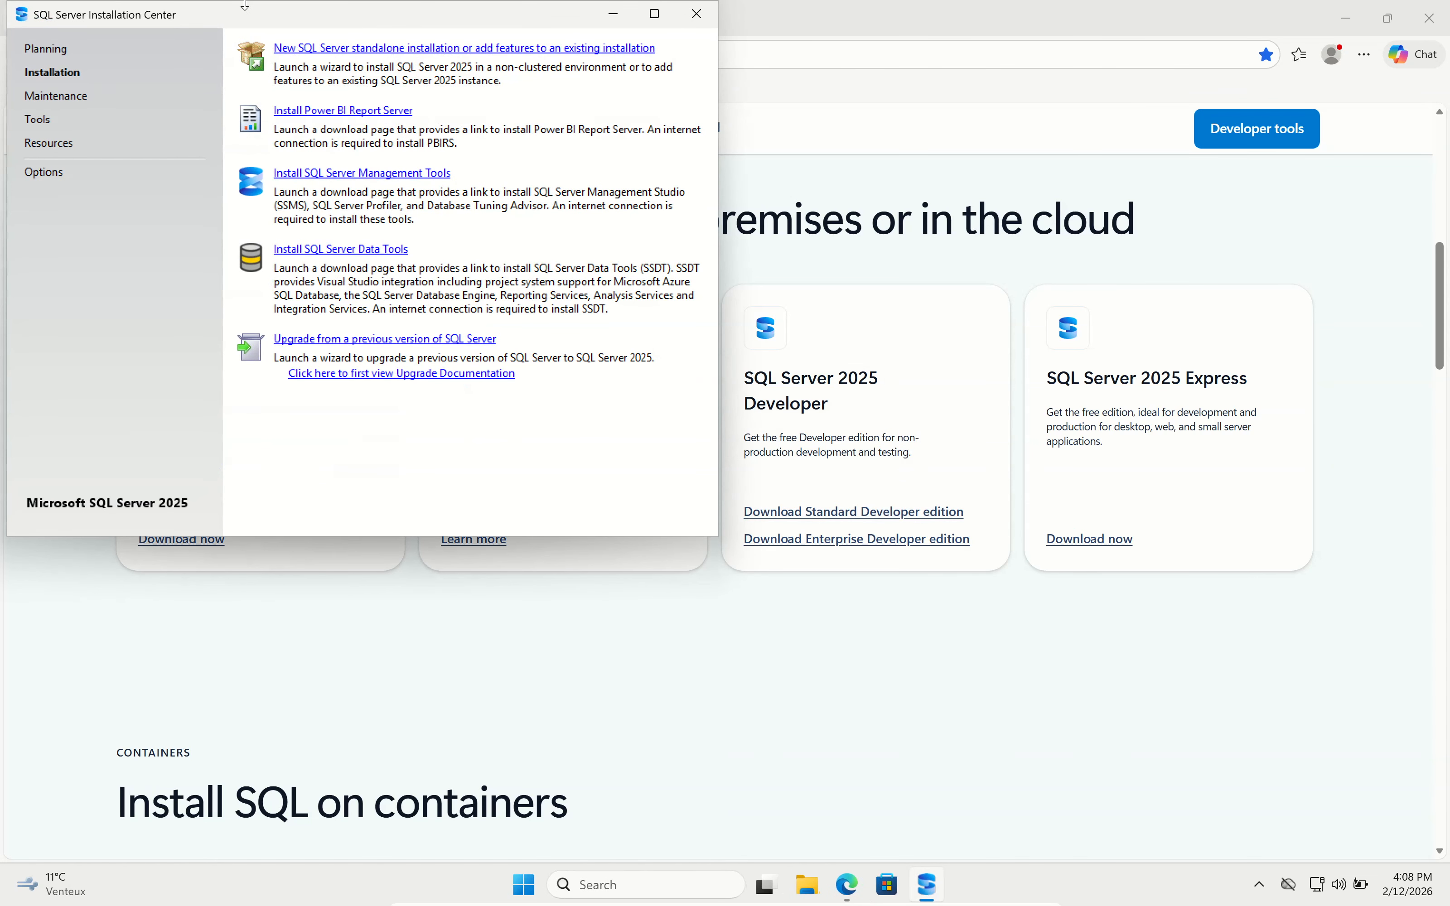
Start a new standalone SQL Server installation and accept the license terms.
{"action": "left_click_drag", "start_coordinate": [348, 13], "coordinate": [471, 179]}
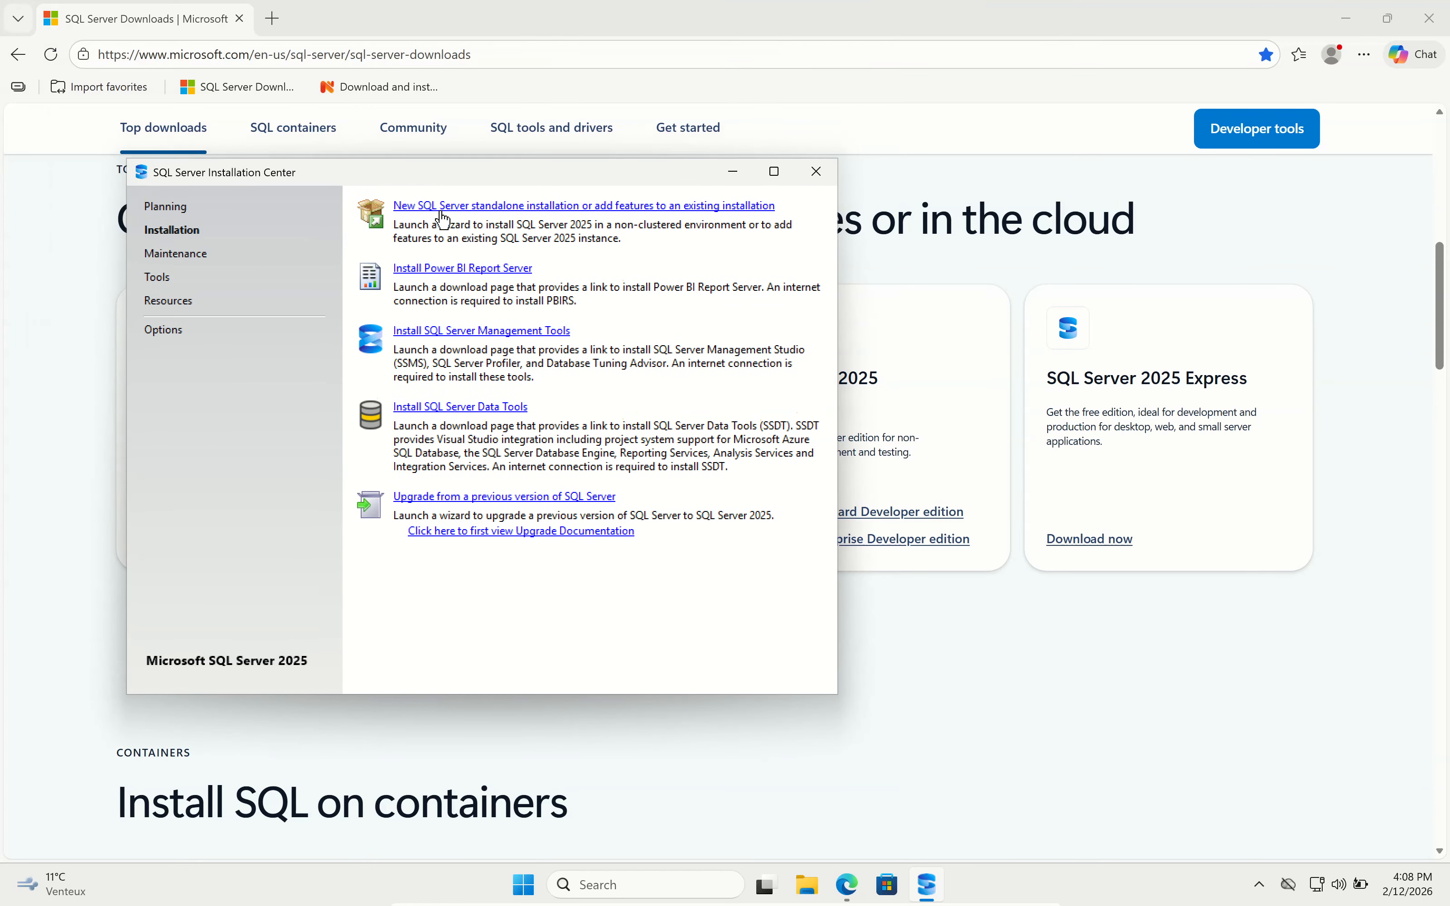
{"action": "left_click", "coordinate": [490, 206]}
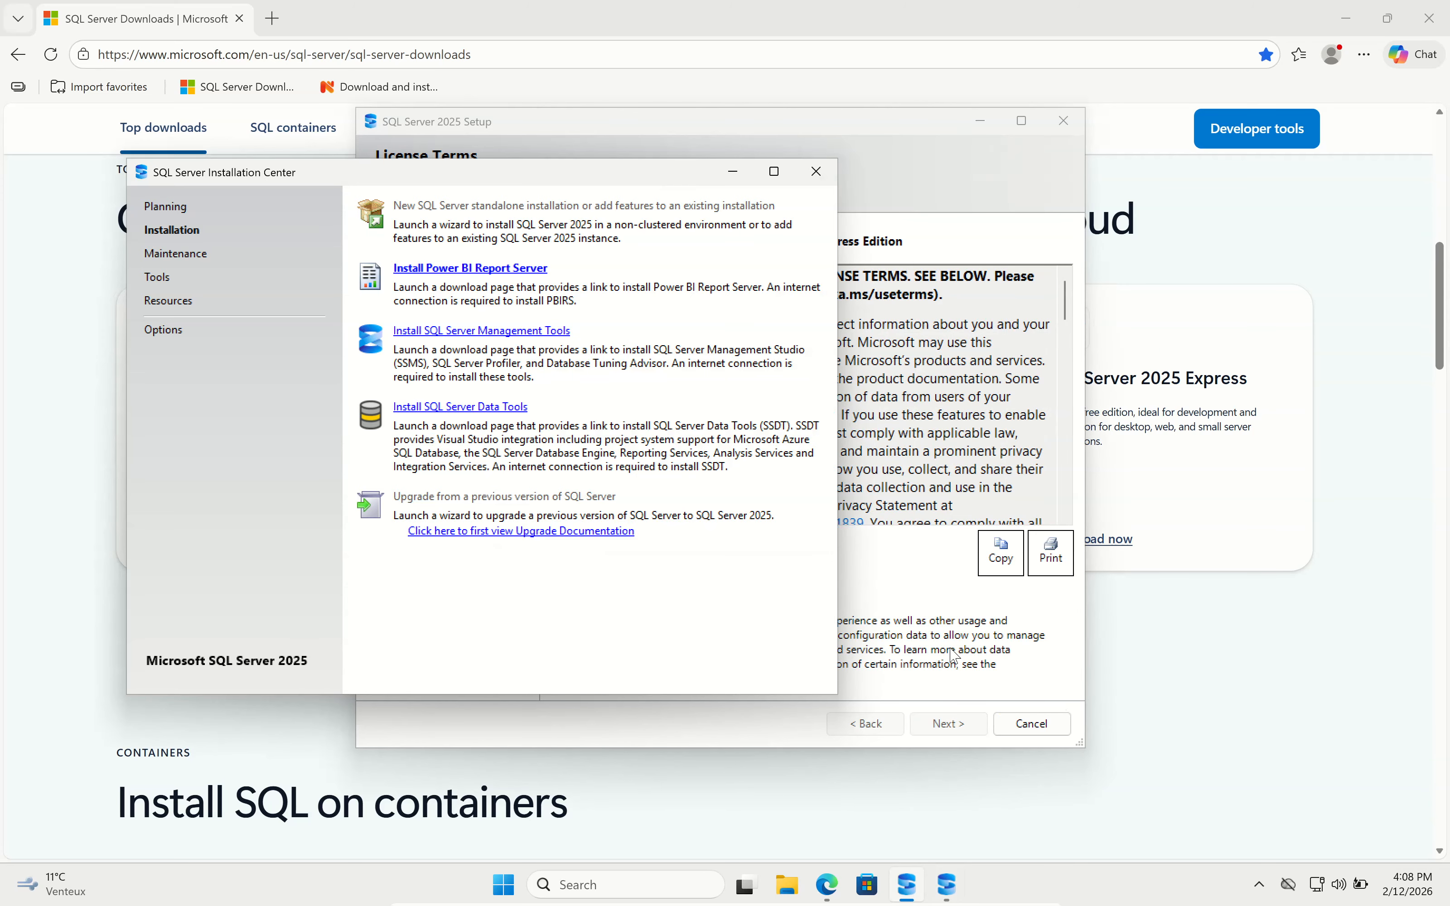
{"action": "left_click", "coordinate": [907, 607]}
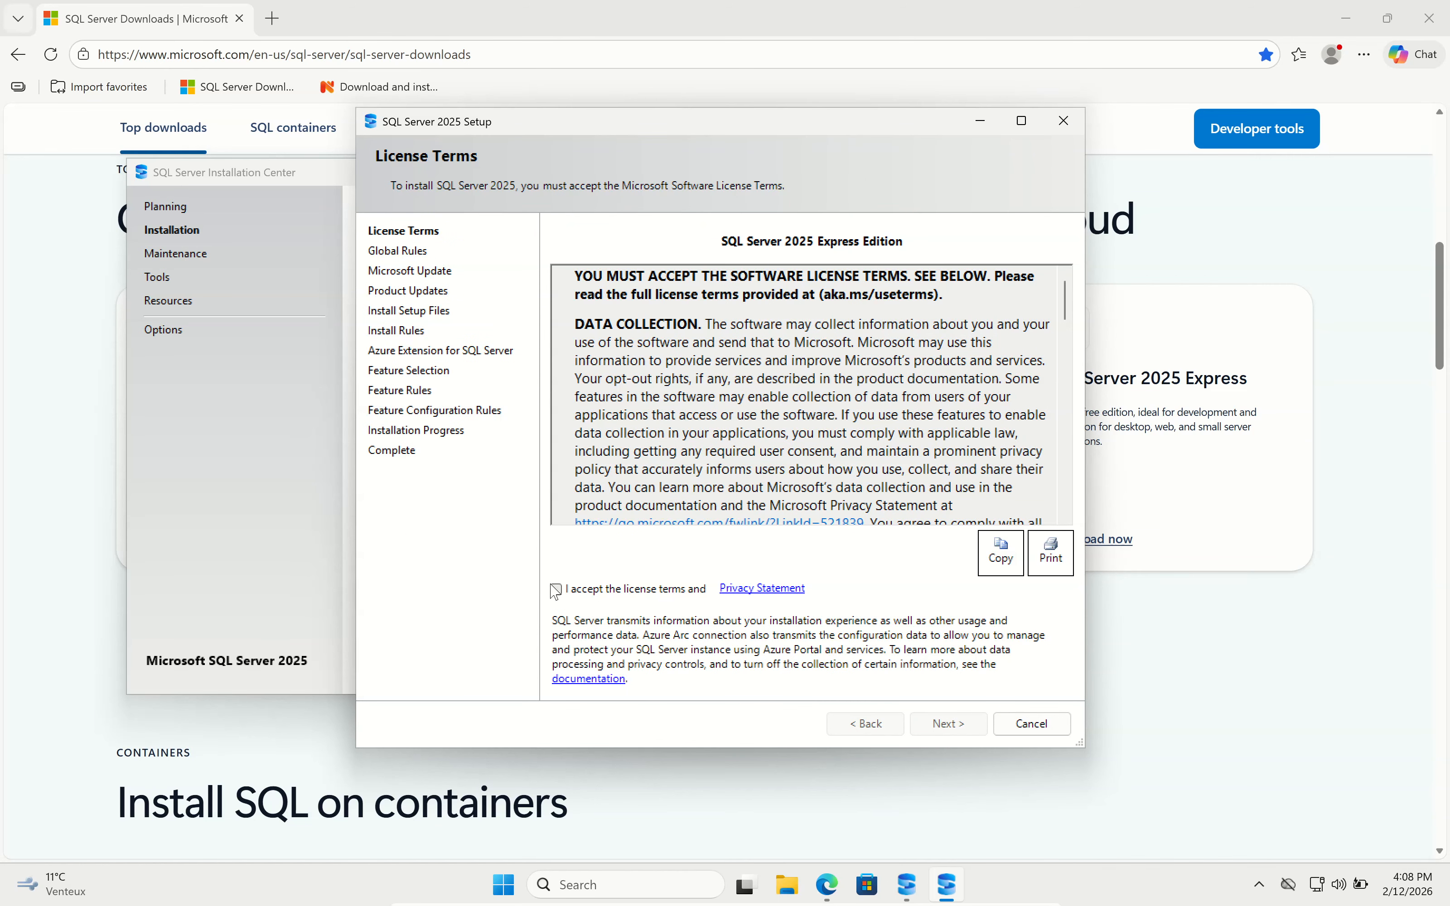
{"action": "left_click", "coordinate": [564, 590]}
{"action": "left_click", "coordinate": [938, 724]}
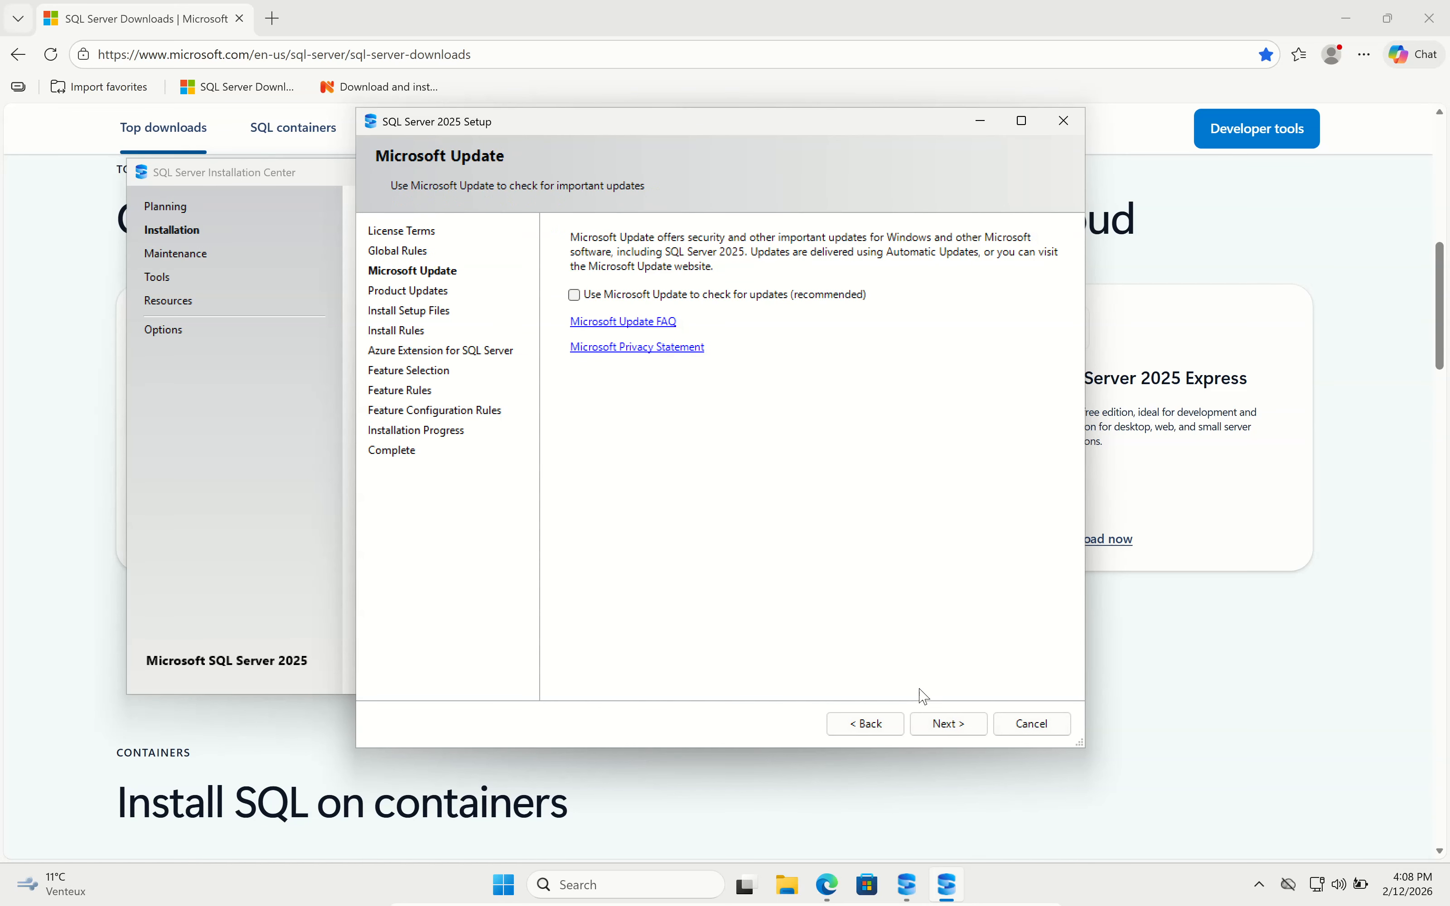
Turn on Microsoft Update checks and continue to the Azure Extension page.
{"action": "left_click", "coordinate": [788, 298]}
{"action": "left_click", "coordinate": [965, 726]}
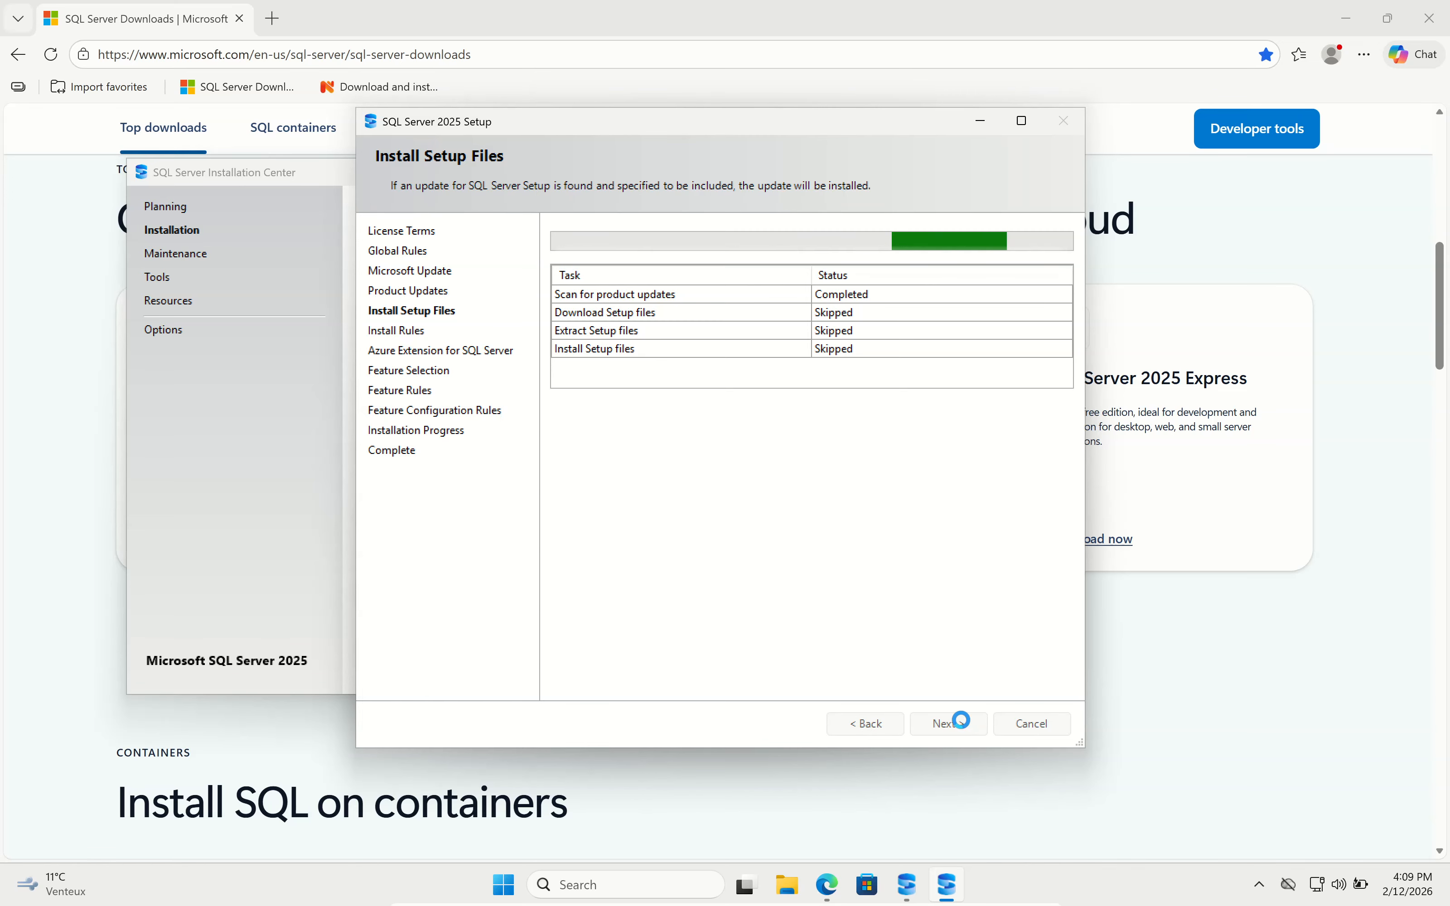
{"action": "left_click", "coordinate": [970, 726]}
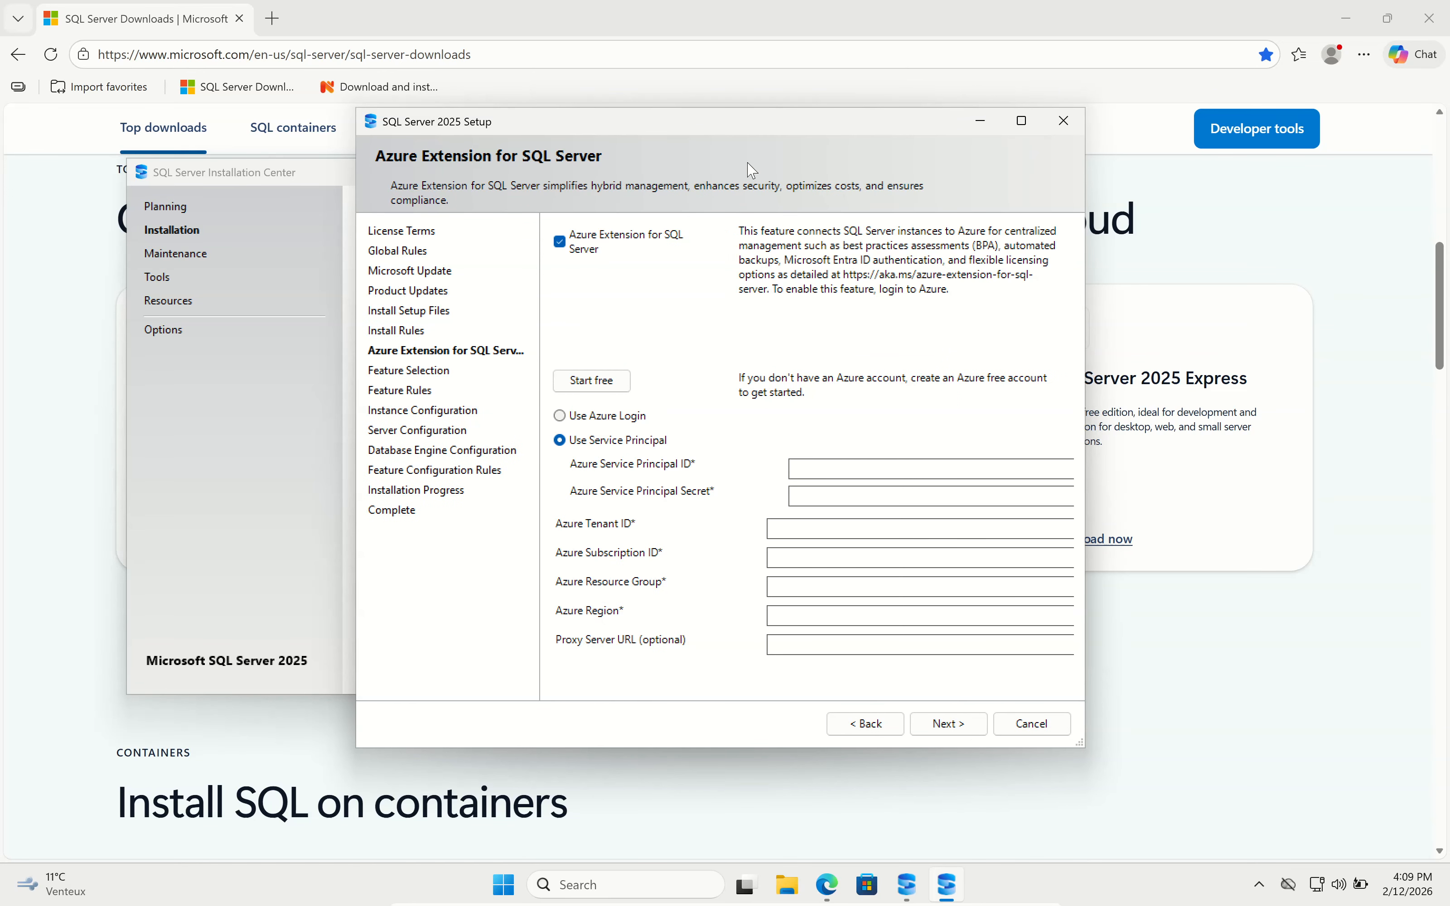
Turn off the Azure extension and untick Replication, AI Services and Full-Text features.
{"action": "left_click", "coordinate": [562, 242]}
{"action": "left_click", "coordinate": [942, 723]}
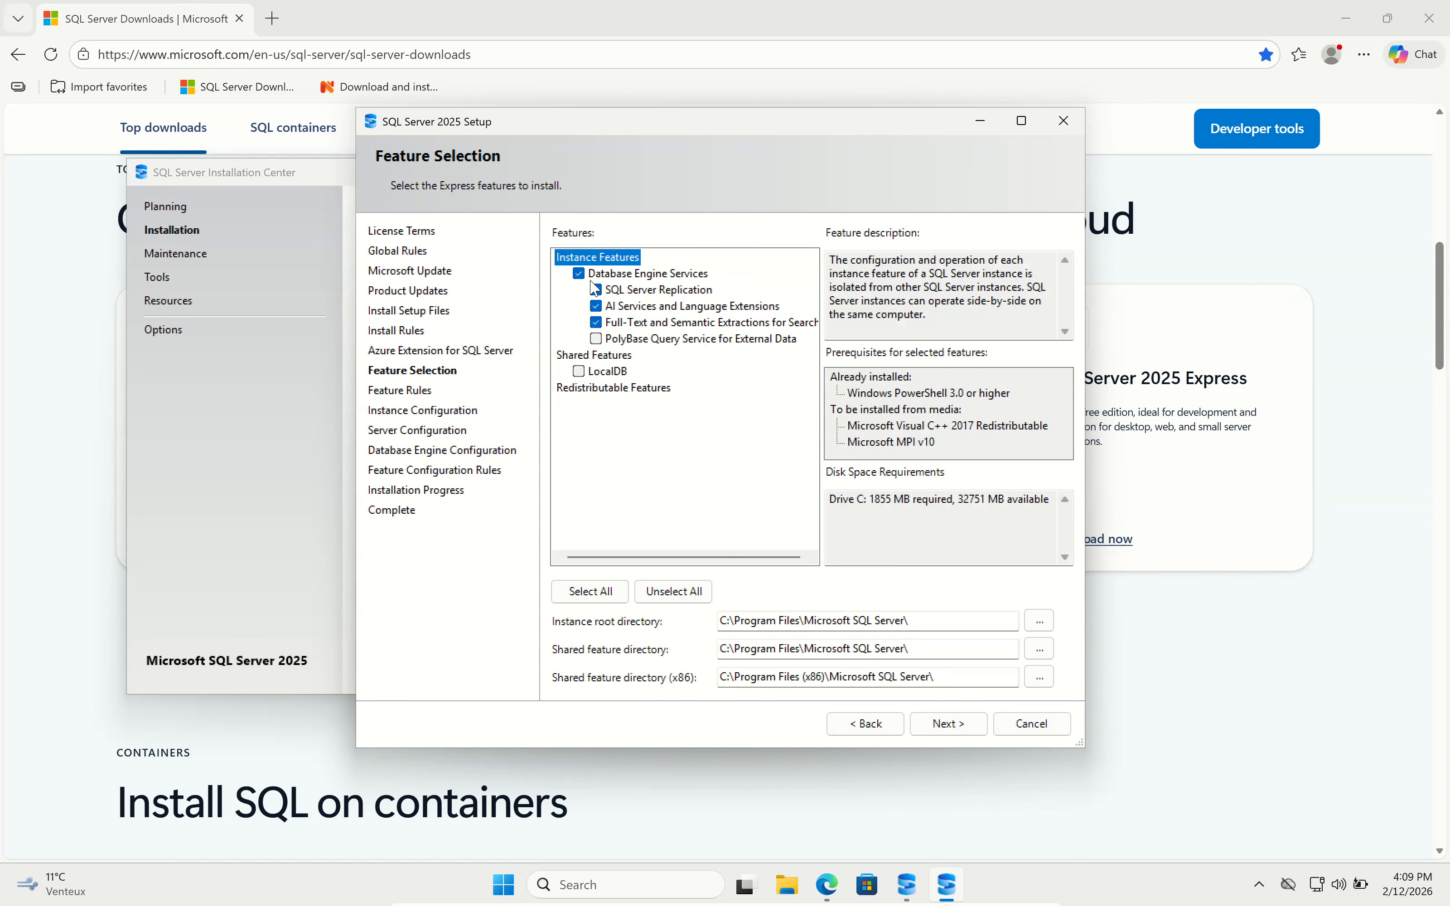
{"action": "left_click", "coordinate": [596, 290]}
{"action": "left_click", "coordinate": [595, 305]}
{"action": "left_click", "coordinate": [596, 322]}
Keep only Database Engine Services and install as the default MSSQLSERVER instance.
{"action": "left_click", "coordinate": [963, 724]}
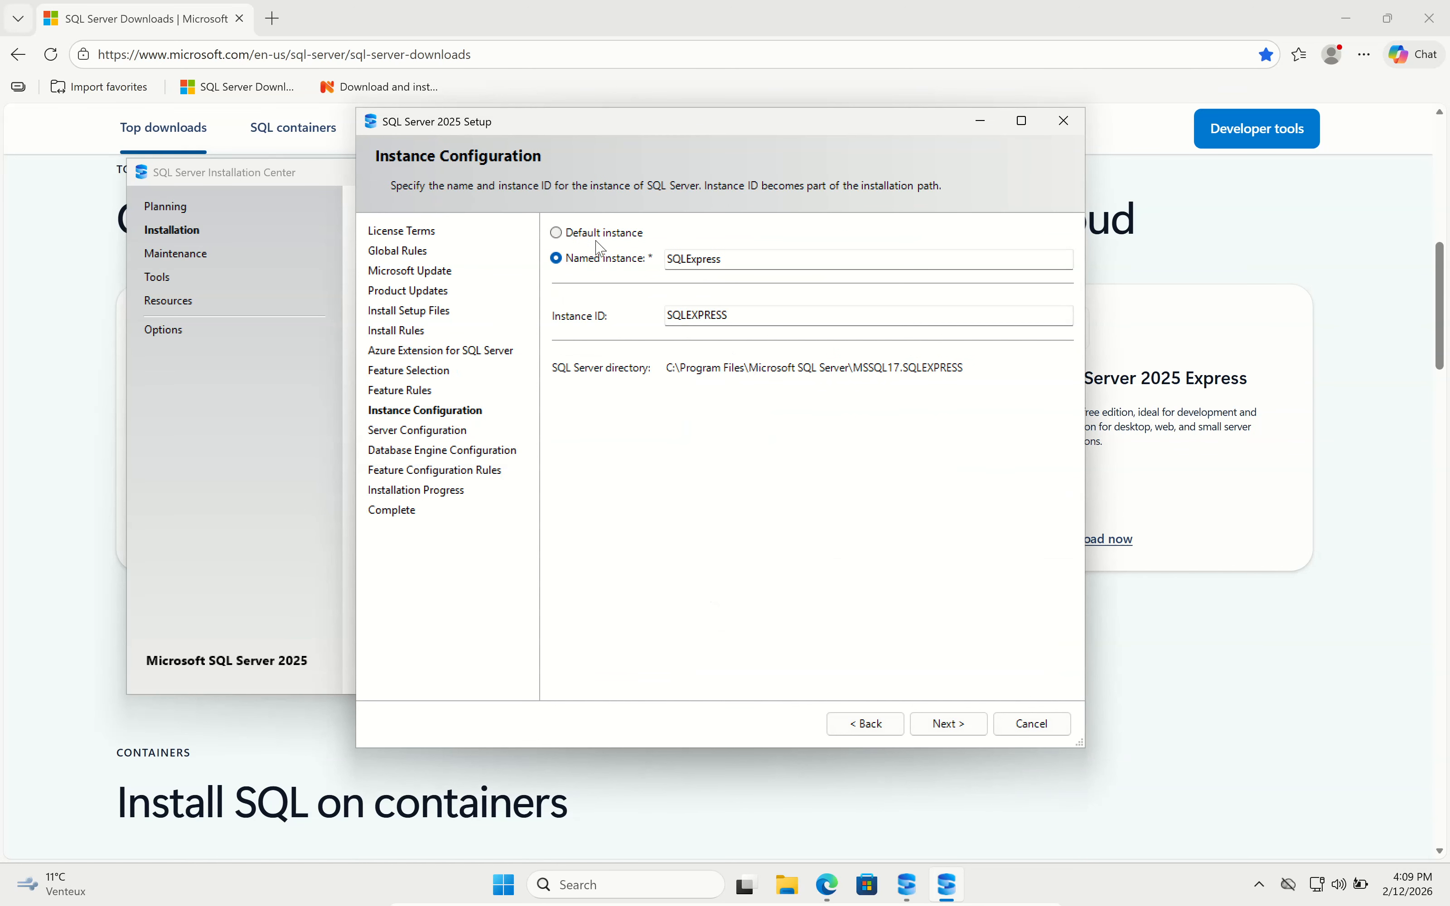
{"action": "left_click", "coordinate": [597, 239]}
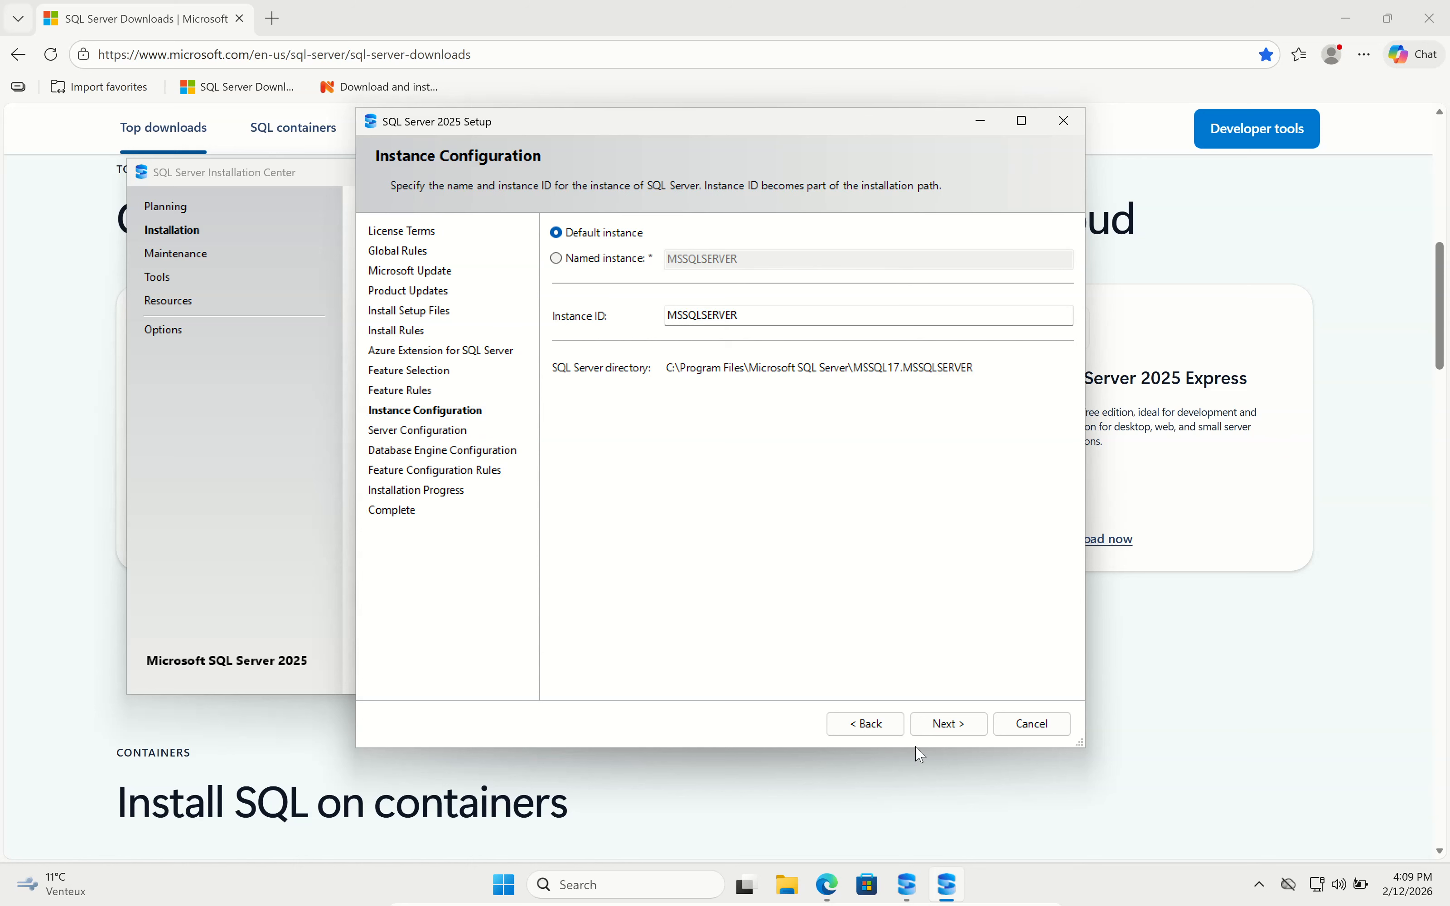
{"action": "left_click", "coordinate": [942, 723]}
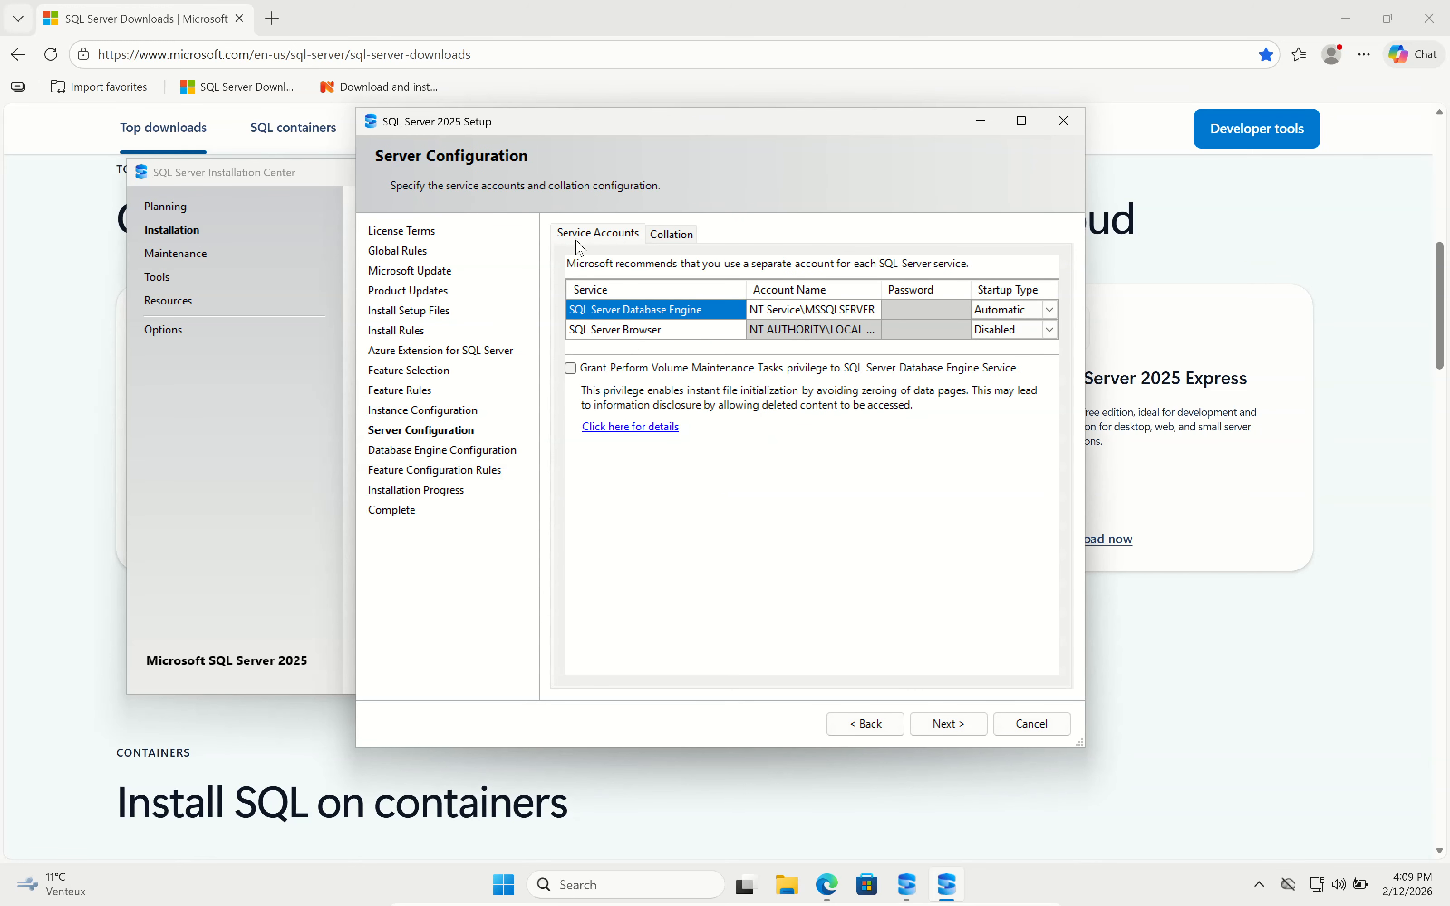
Keep default service accounts, set Mixed Mode with a confirmed sa password, and begin installing.
{"action": "left_click", "coordinate": [951, 726]}
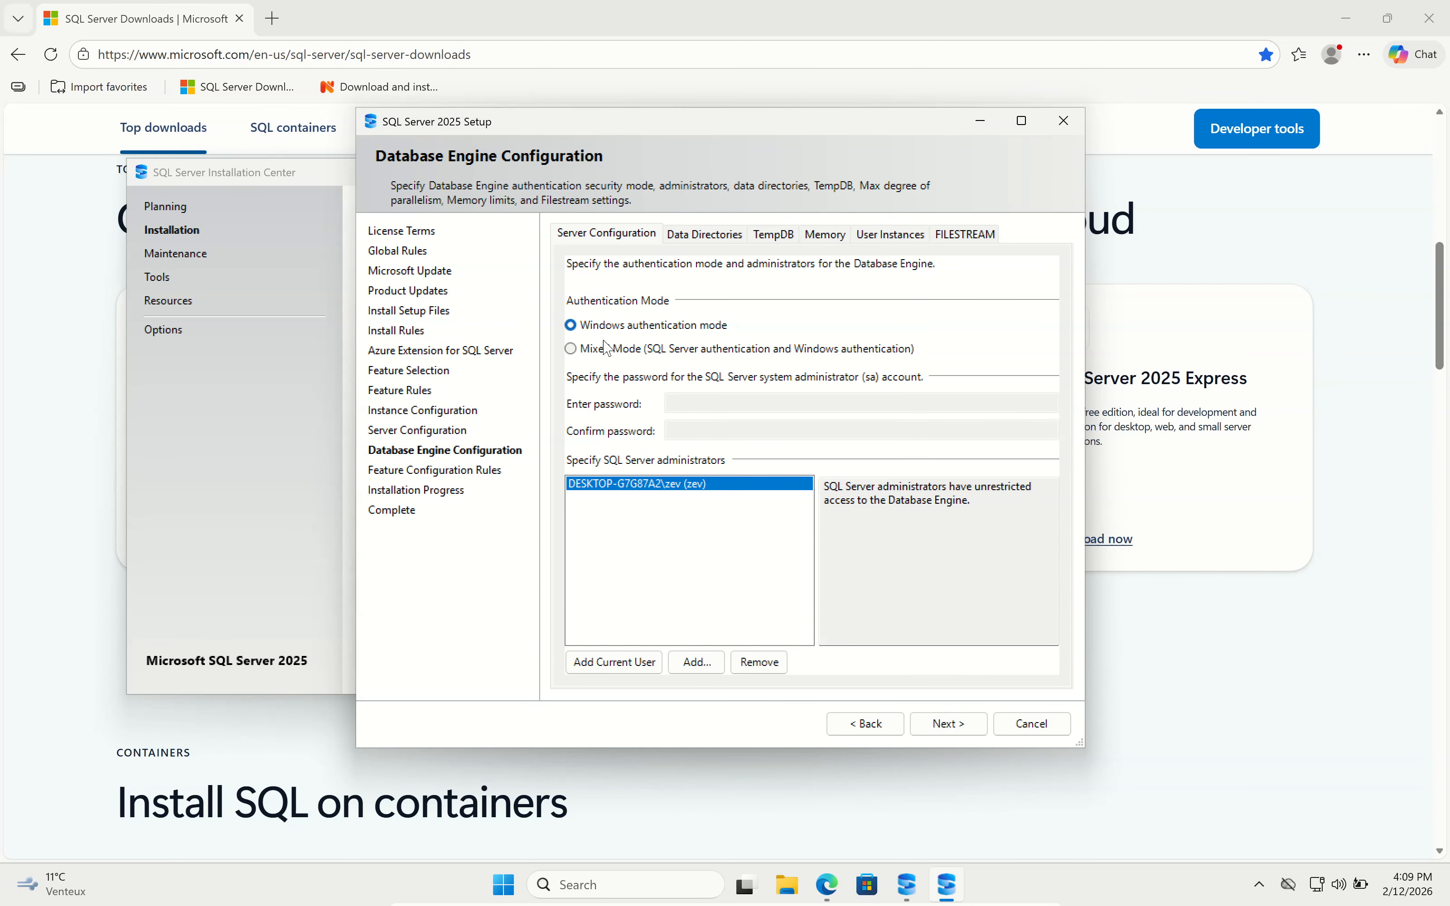
{"action": "left_click", "coordinate": [571, 350]}
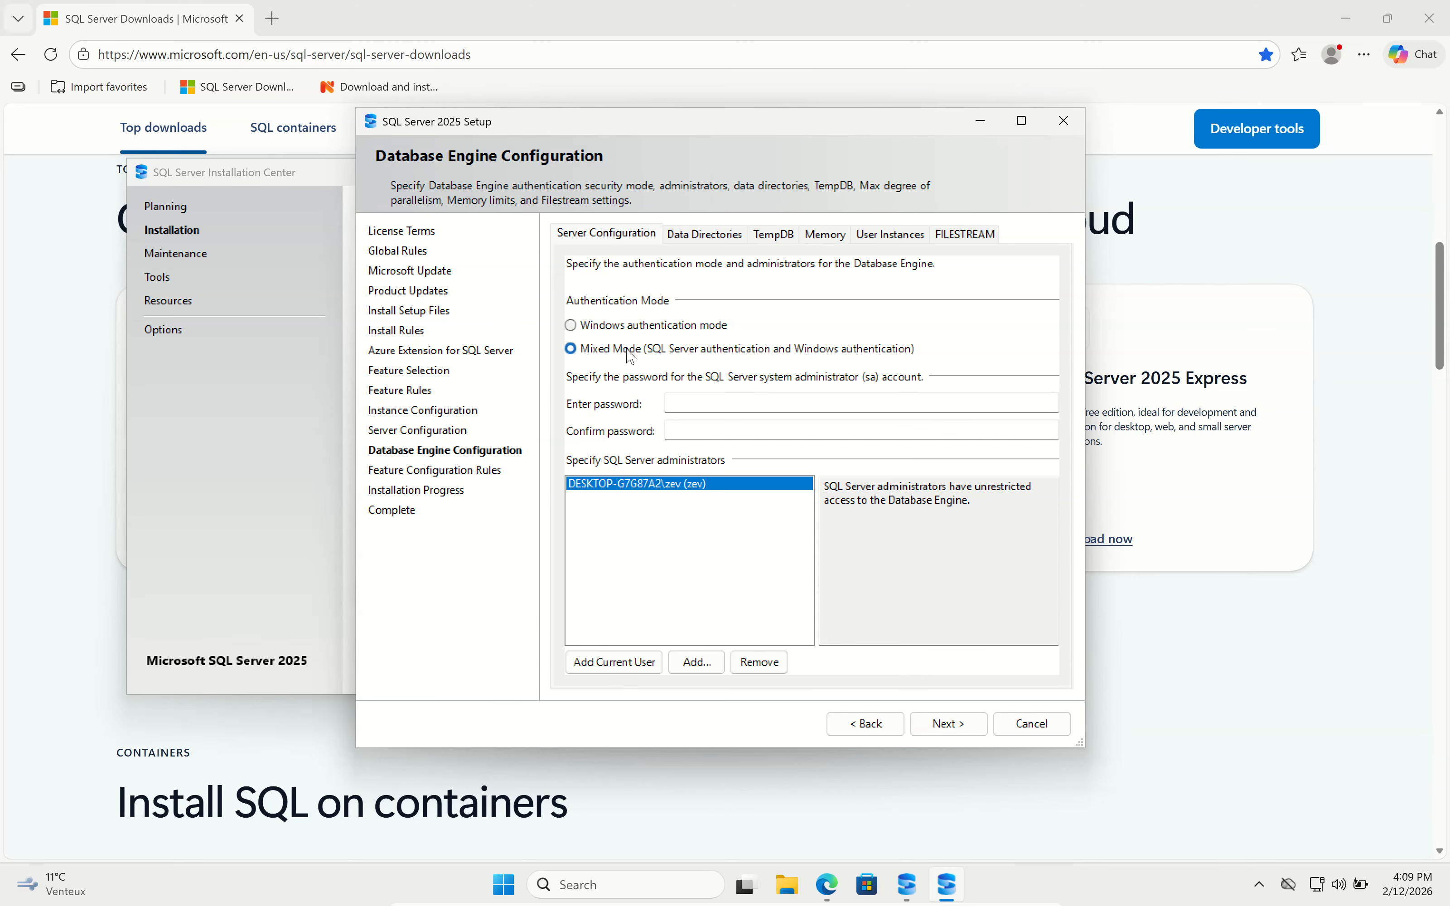
{"action": "left_click", "coordinate": [716, 403]}
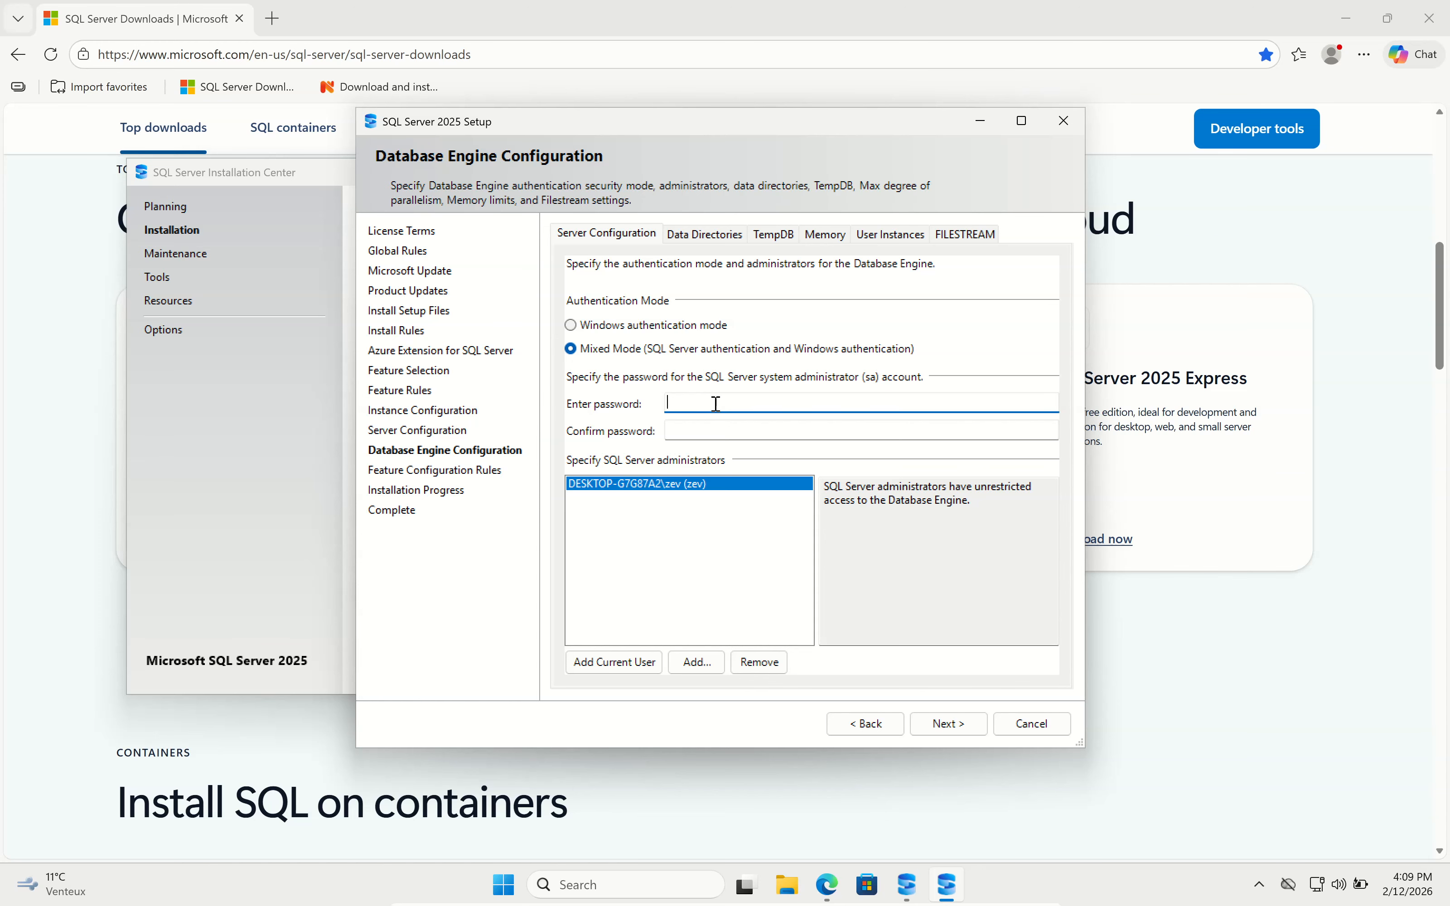
{"action": "type", "text": "•••"}
{"action": "key", "text": "Tab"}
{"action": "type", "text": "••••••"}
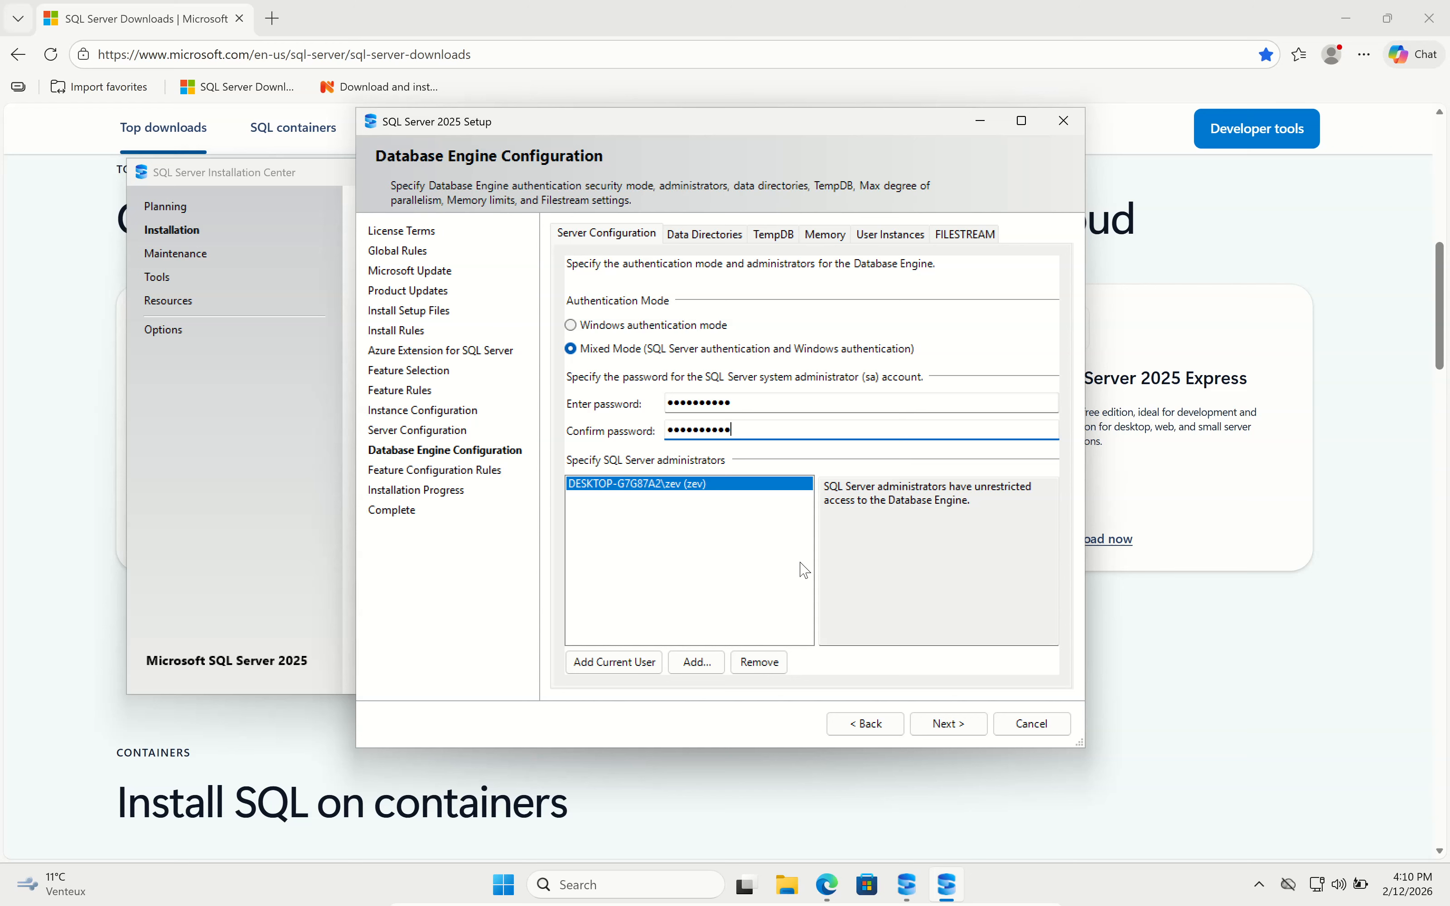
{"action": "left_click", "coordinate": [959, 724]}
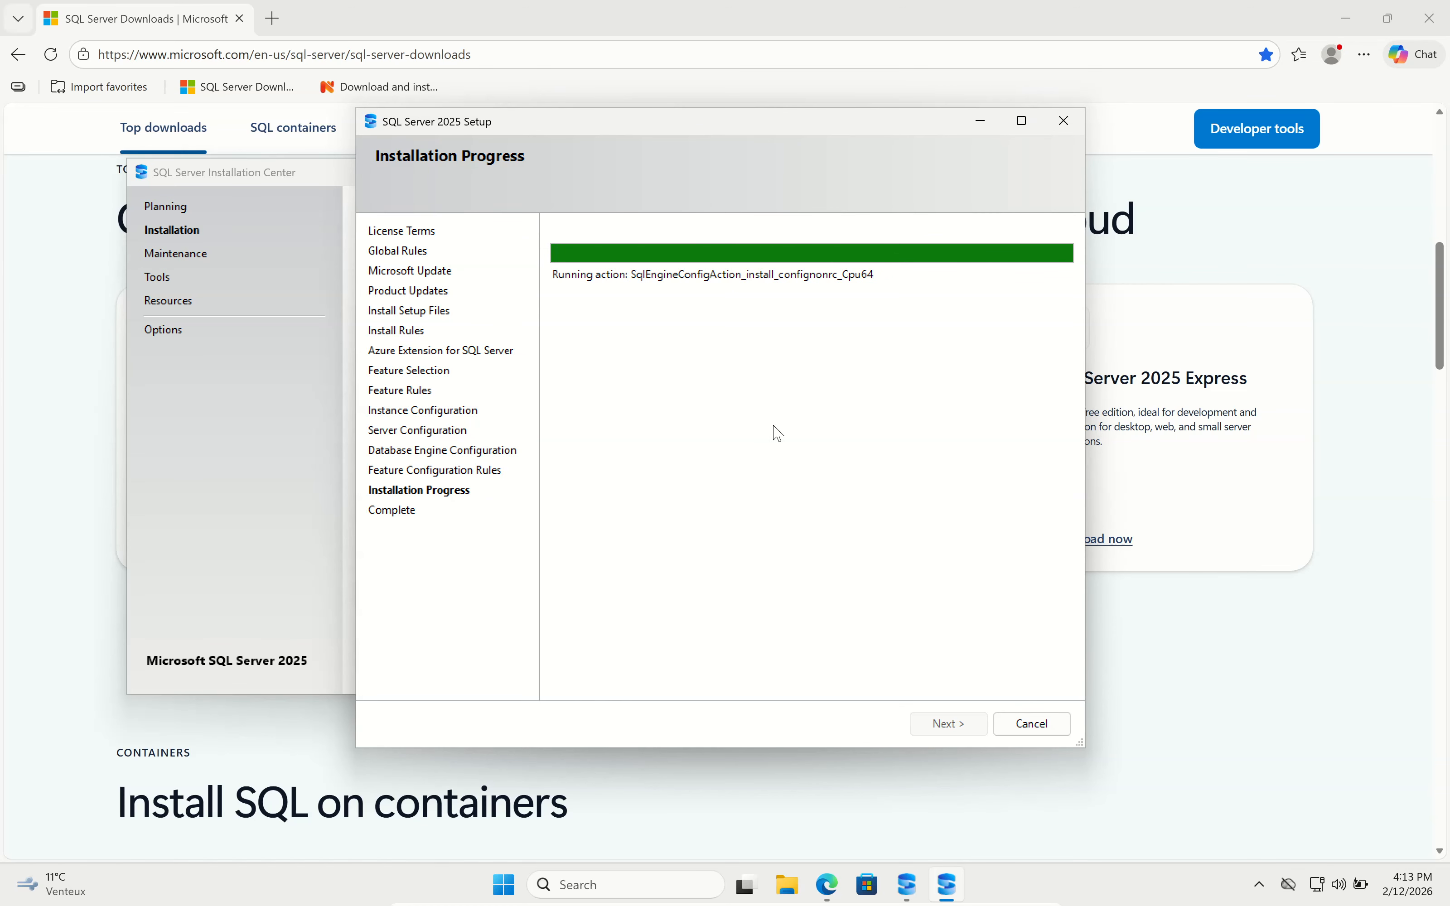
Confirm every feature succeeded, then close Setup and the SQL Server Installation Center.
{"action": "left_click", "coordinate": [955, 729]}
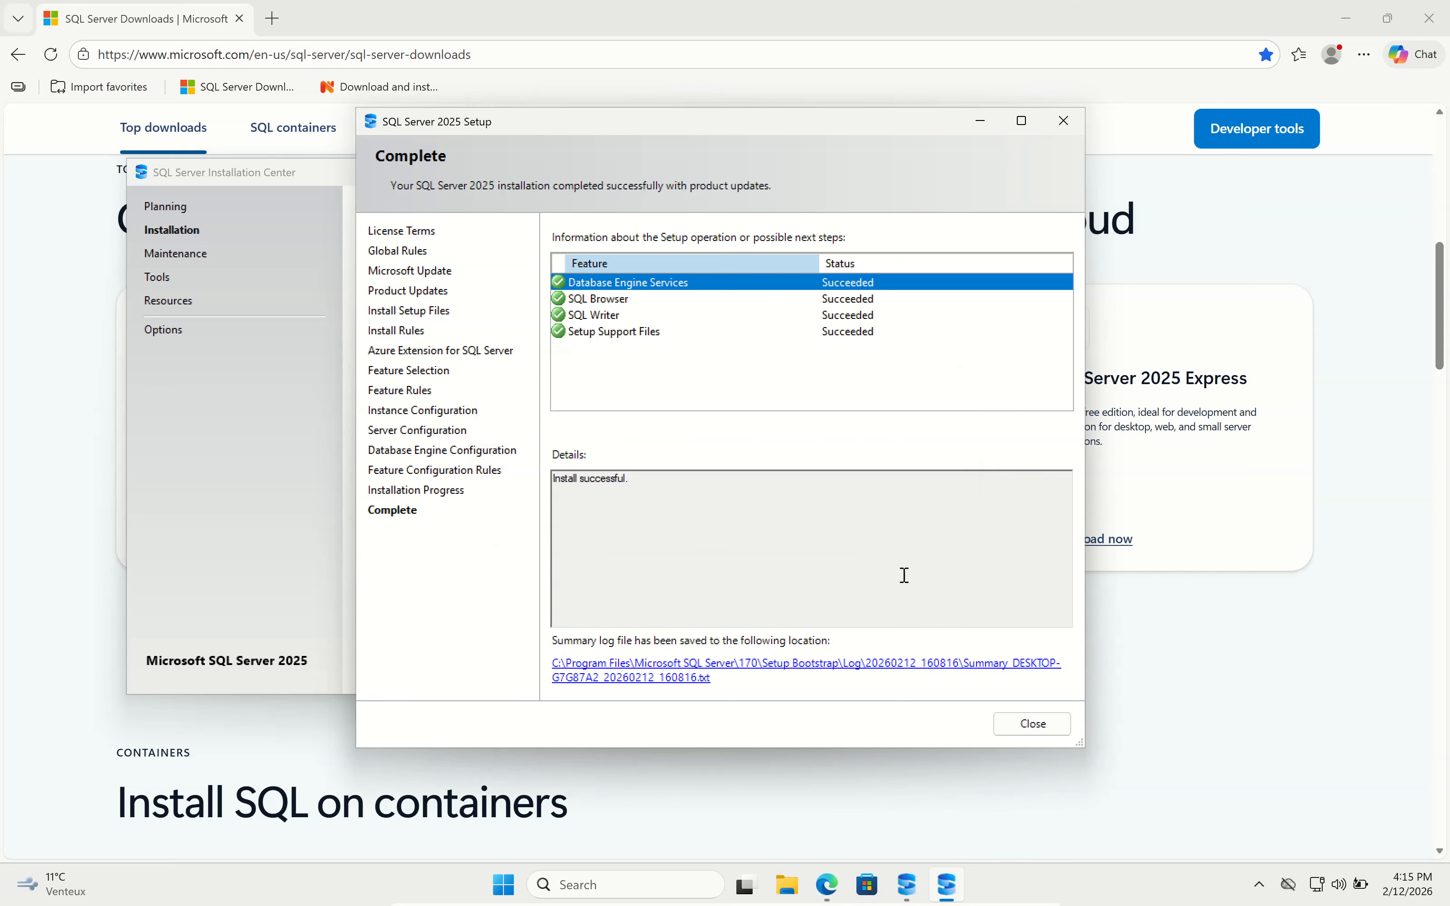
{"action": "left_click", "coordinate": [1043, 729]}
{"action": "left_click", "coordinate": [816, 172]}
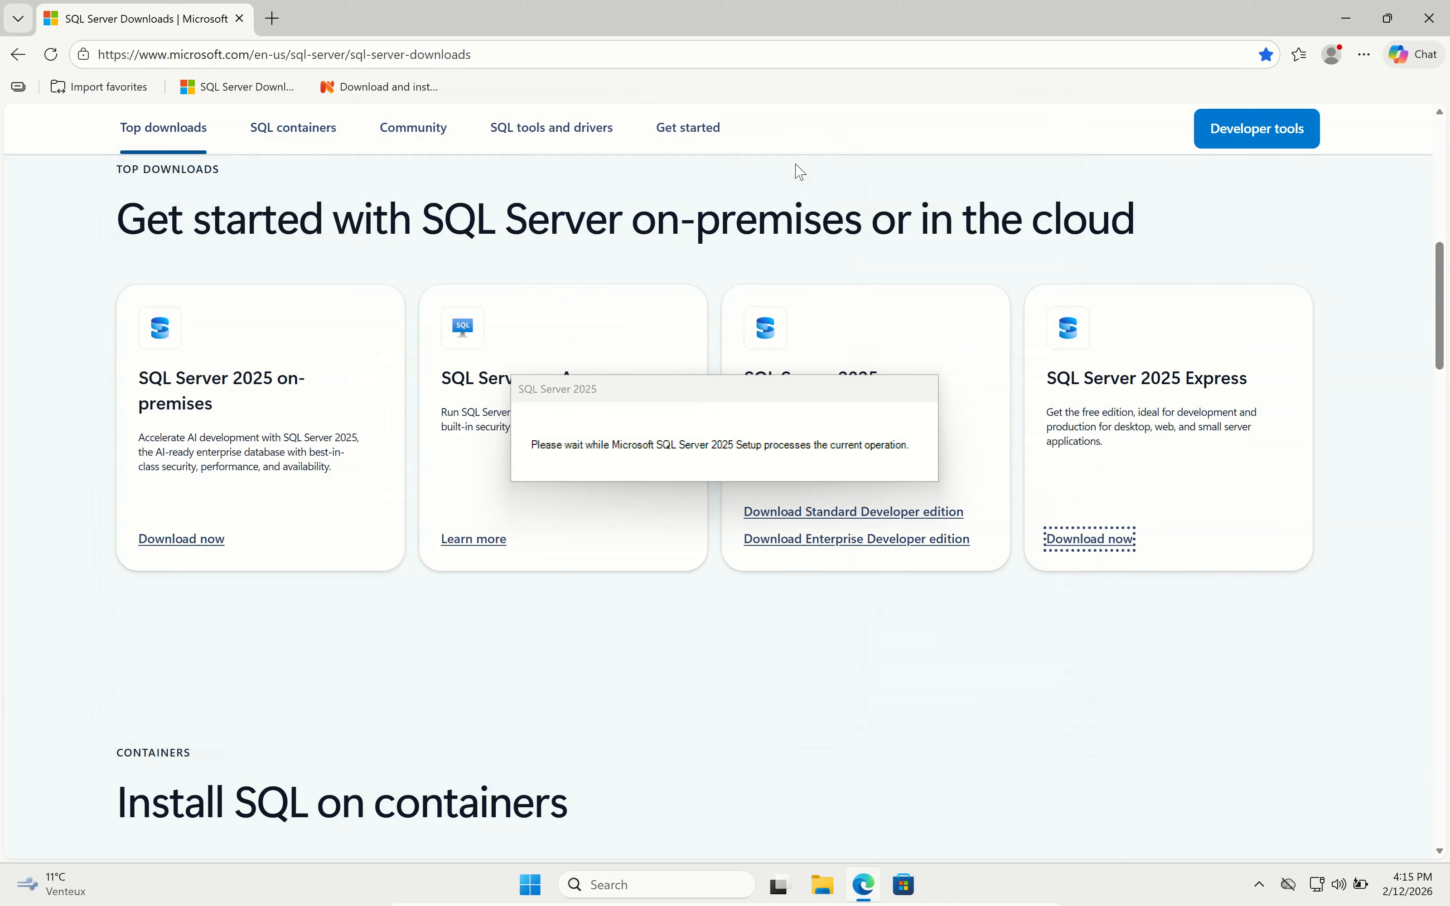
Download netxms-server-6.0.1-x64.exe from the NetXMS downloads page and open File Explorer.
{"action": "left_click", "coordinate": [400, 89]}
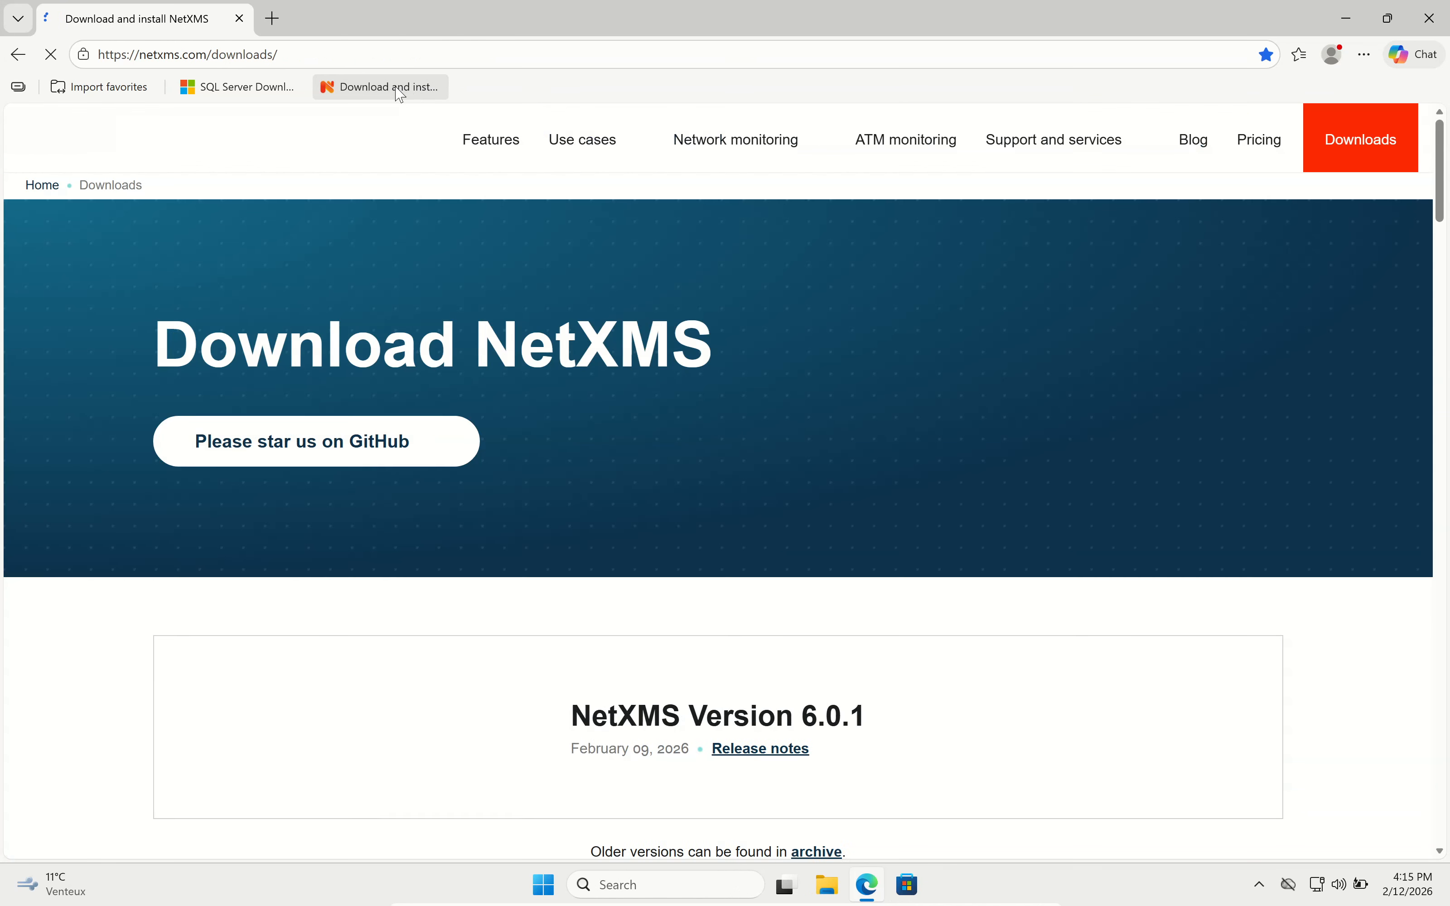
{"action": "scroll", "coordinate": [762, 421], "scroll_direction": "down", "scroll_amount": 5}
{"action": "scroll", "coordinate": [762, 421], "scroll_direction": "down", "scroll_amount": 15}
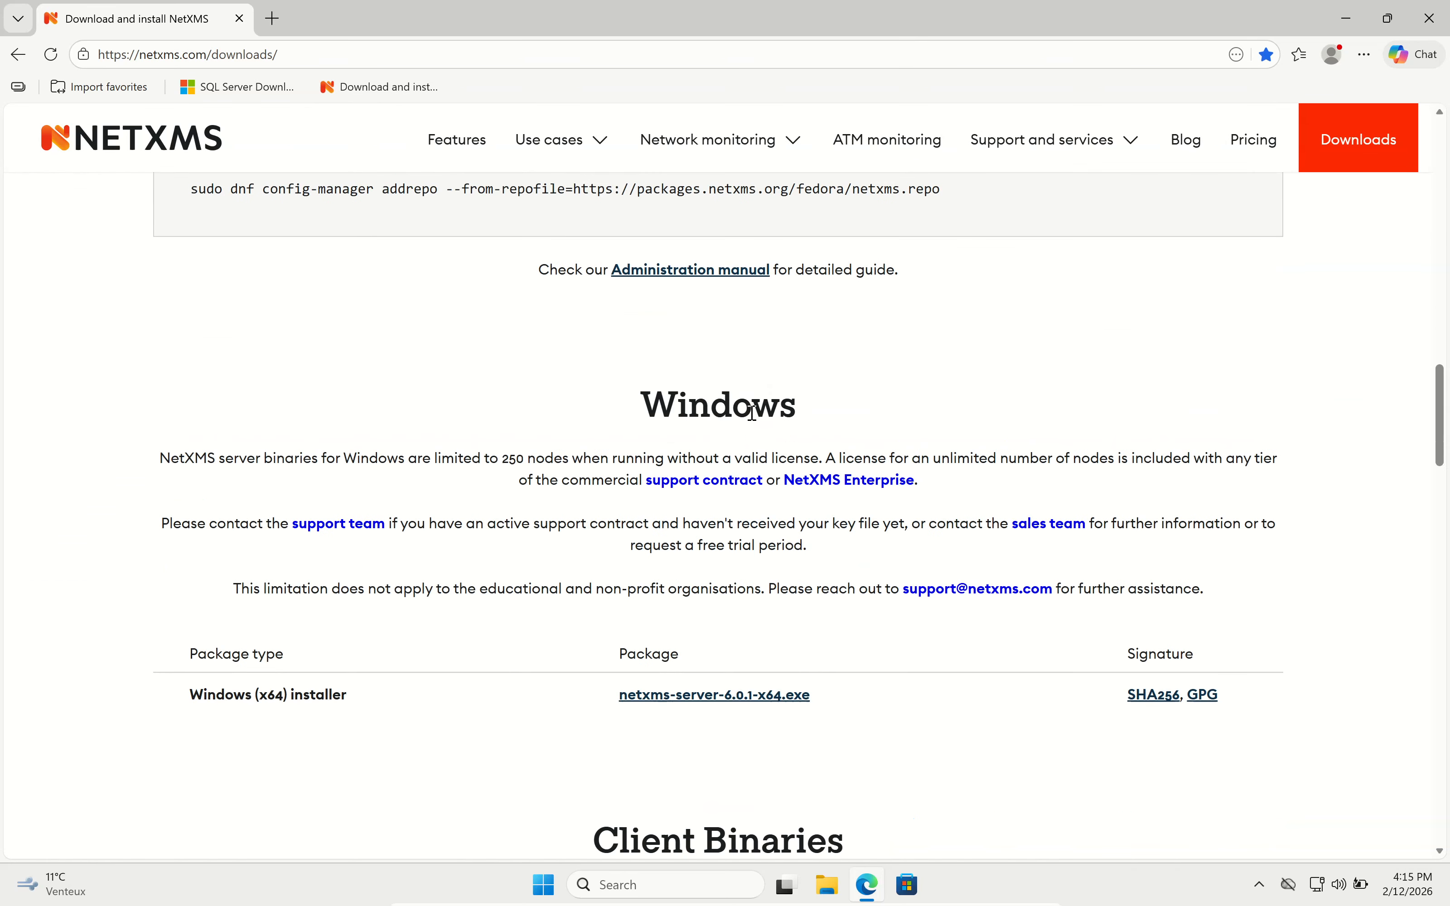
{"action": "scroll", "coordinate": [753, 413], "scroll_direction": "down", "scroll_amount": 1}
{"action": "left_click", "coordinate": [667, 623]}
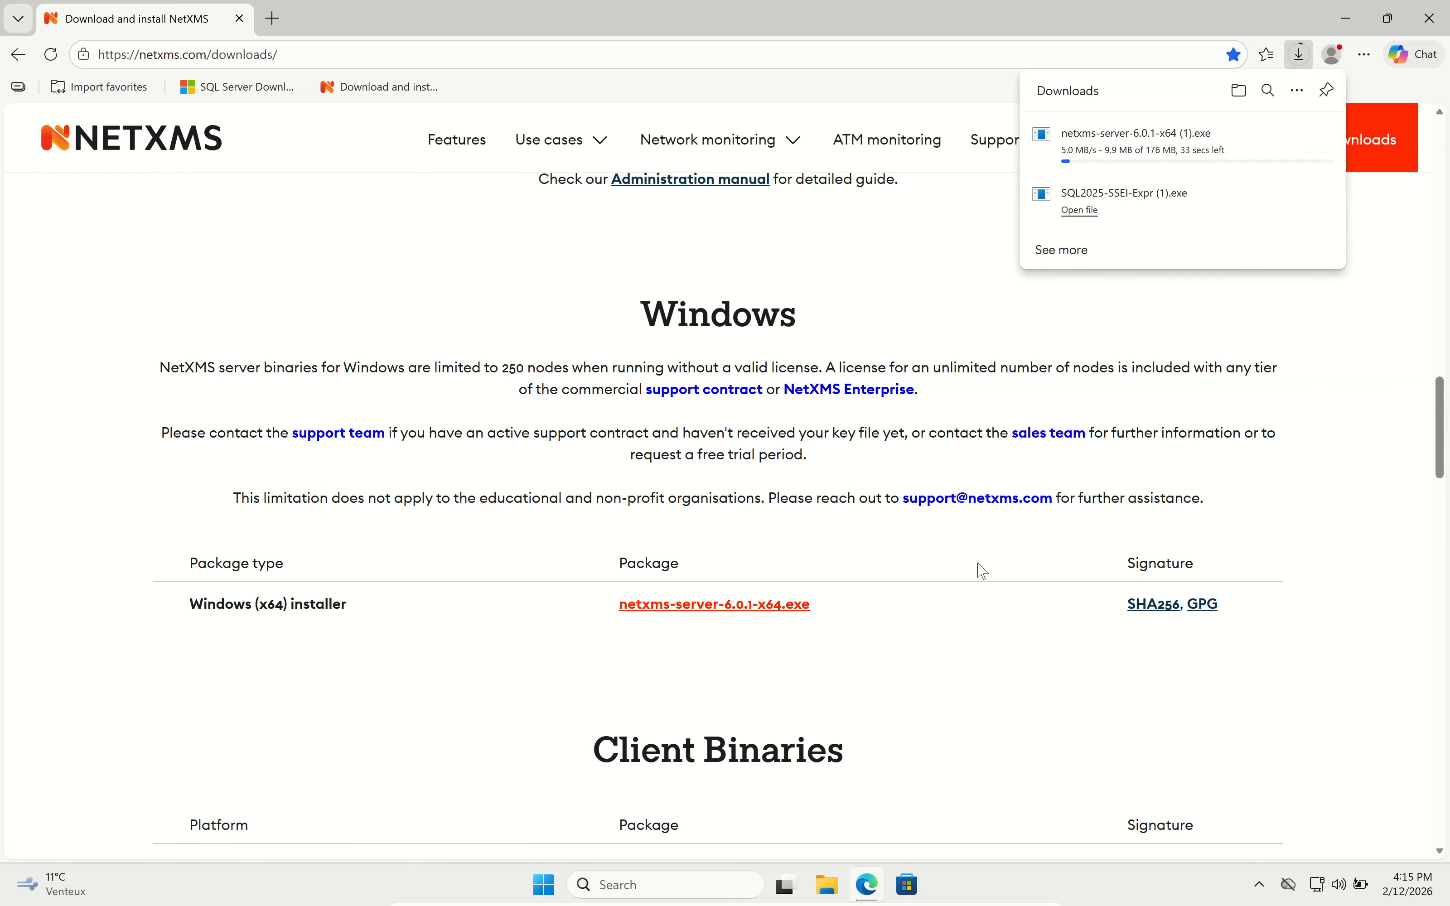
{"action": "left_click", "coordinate": [827, 884]}
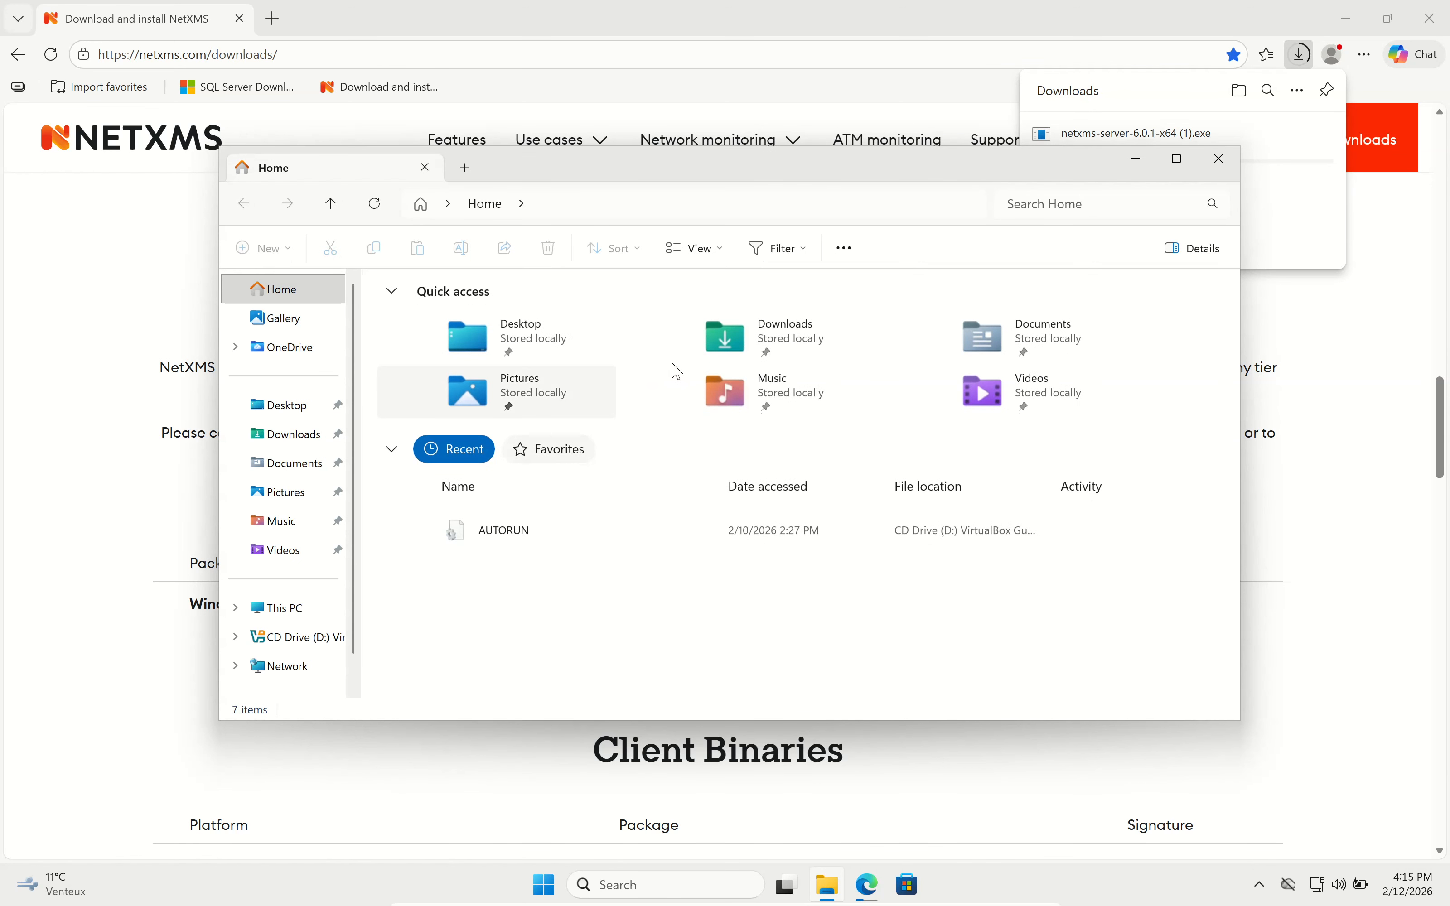
Run netxms-server-6.0.1-x64 from the Downloads folder.
{"action": "double_click", "coordinate": [764, 358]}
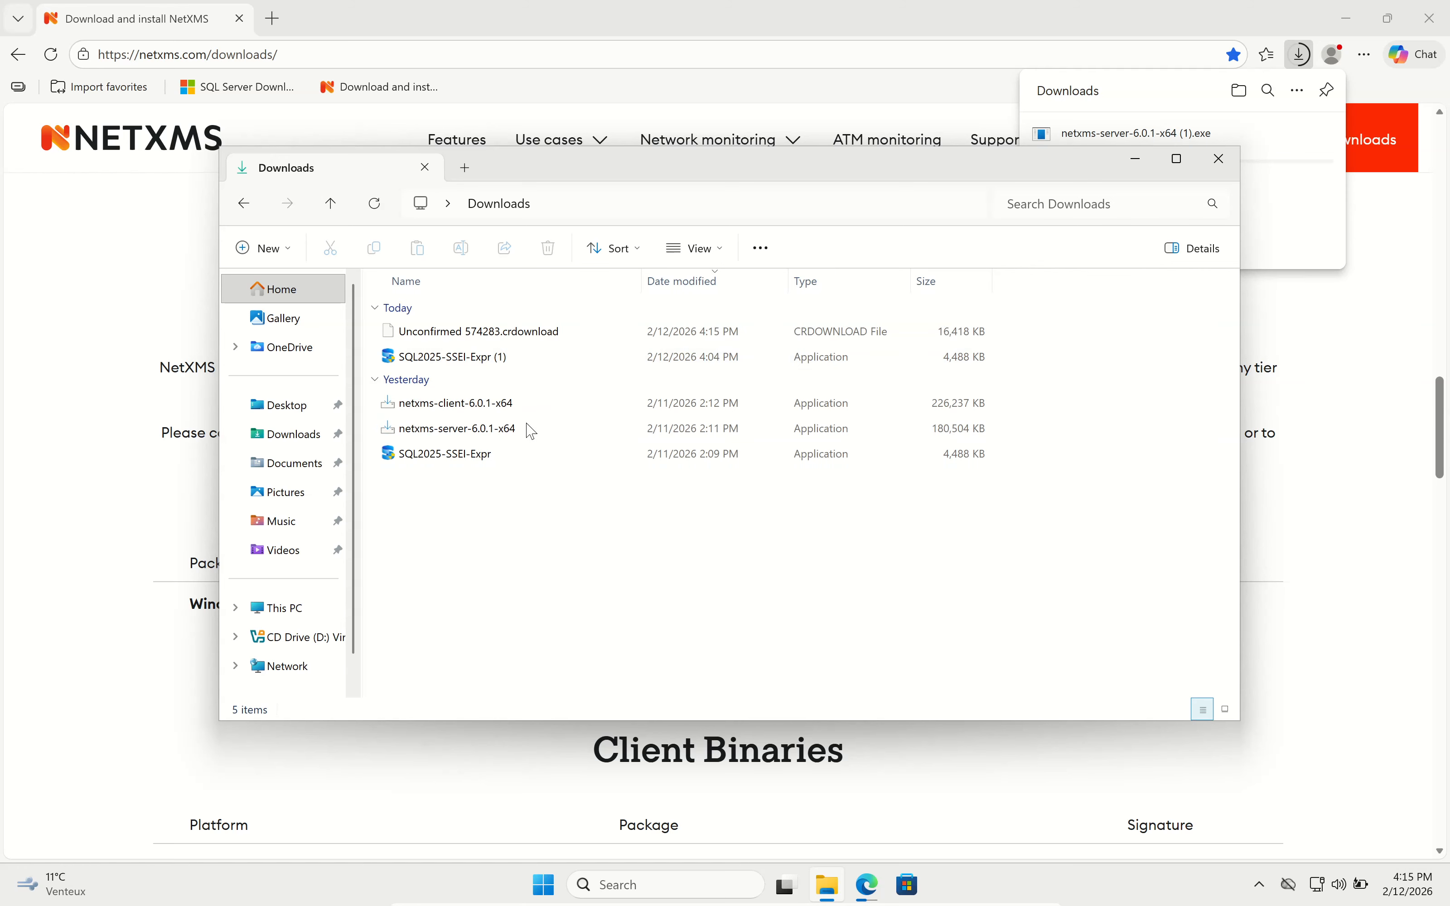
{"action": "double_click", "coordinate": [538, 429]}
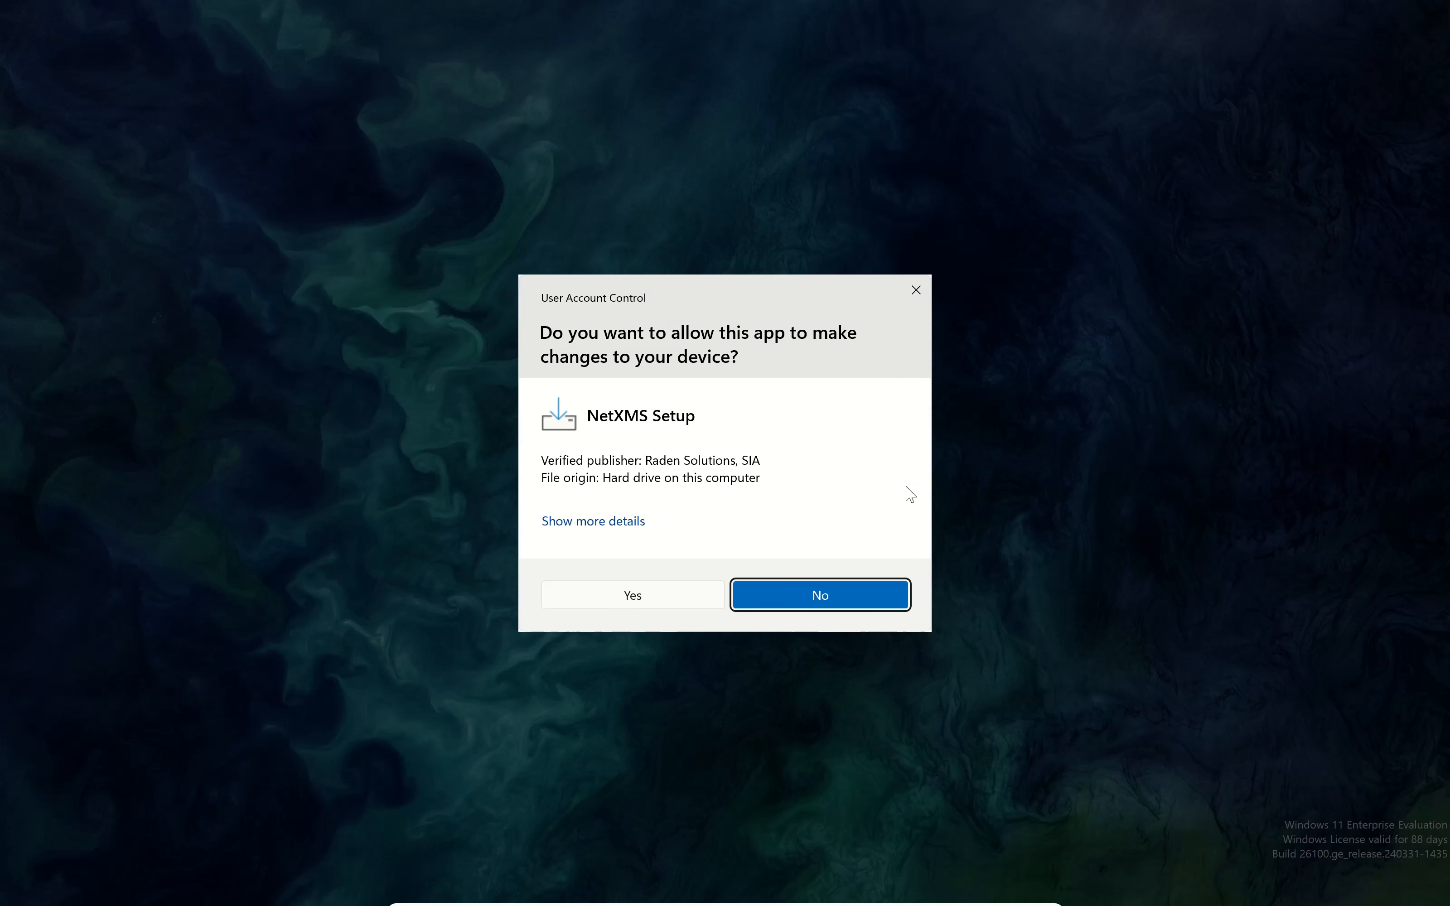
Accept the NetXMS license, keeping the default folder, Full components and NetXMS Start Menu folder.
{"action": "left_click", "coordinate": [677, 599]}
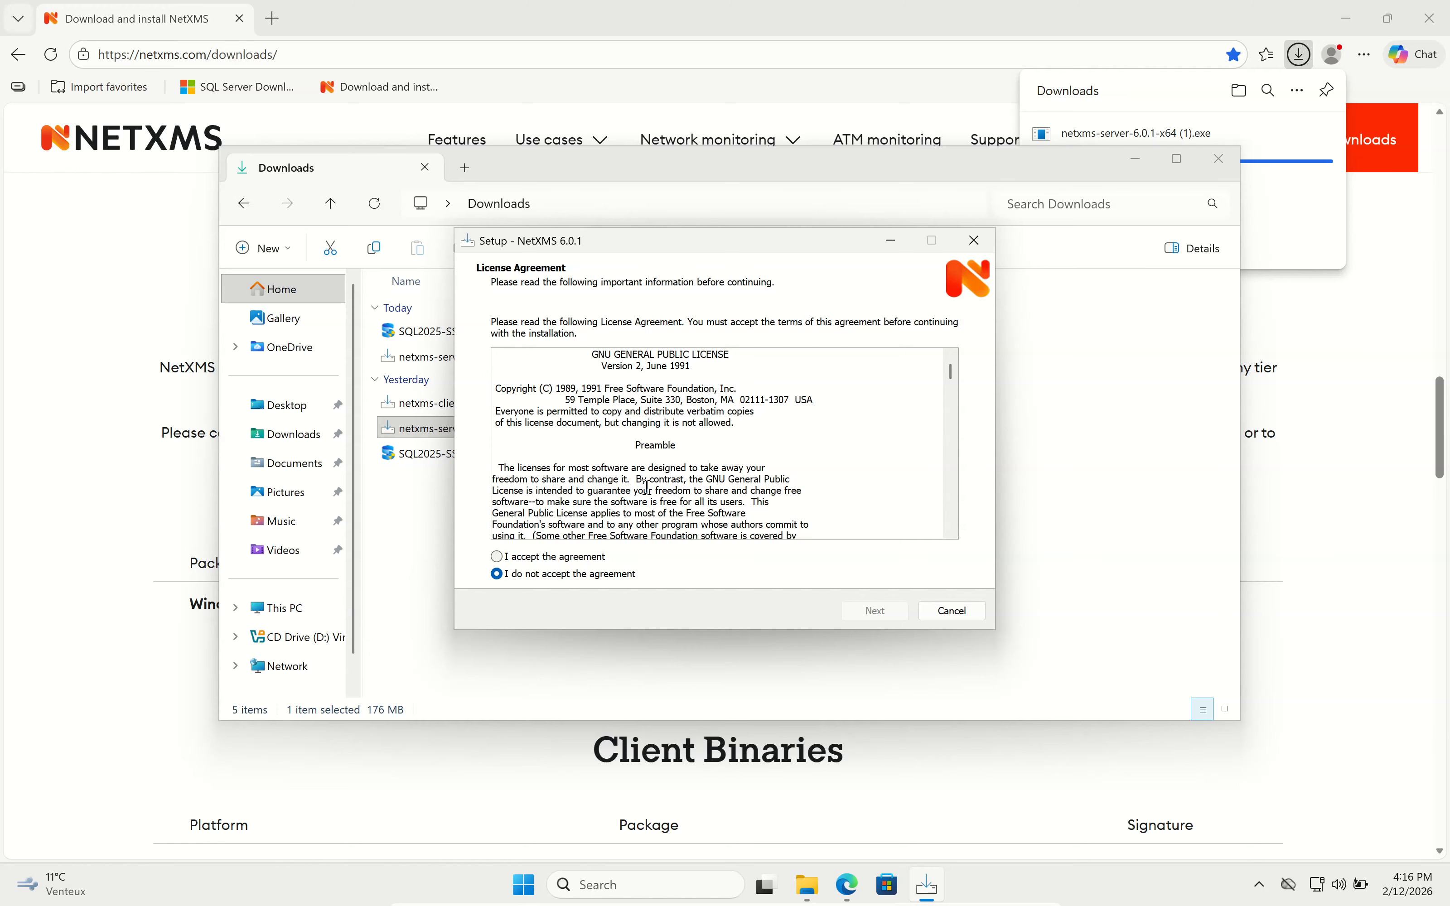
{"action": "left_click", "coordinate": [576, 557]}
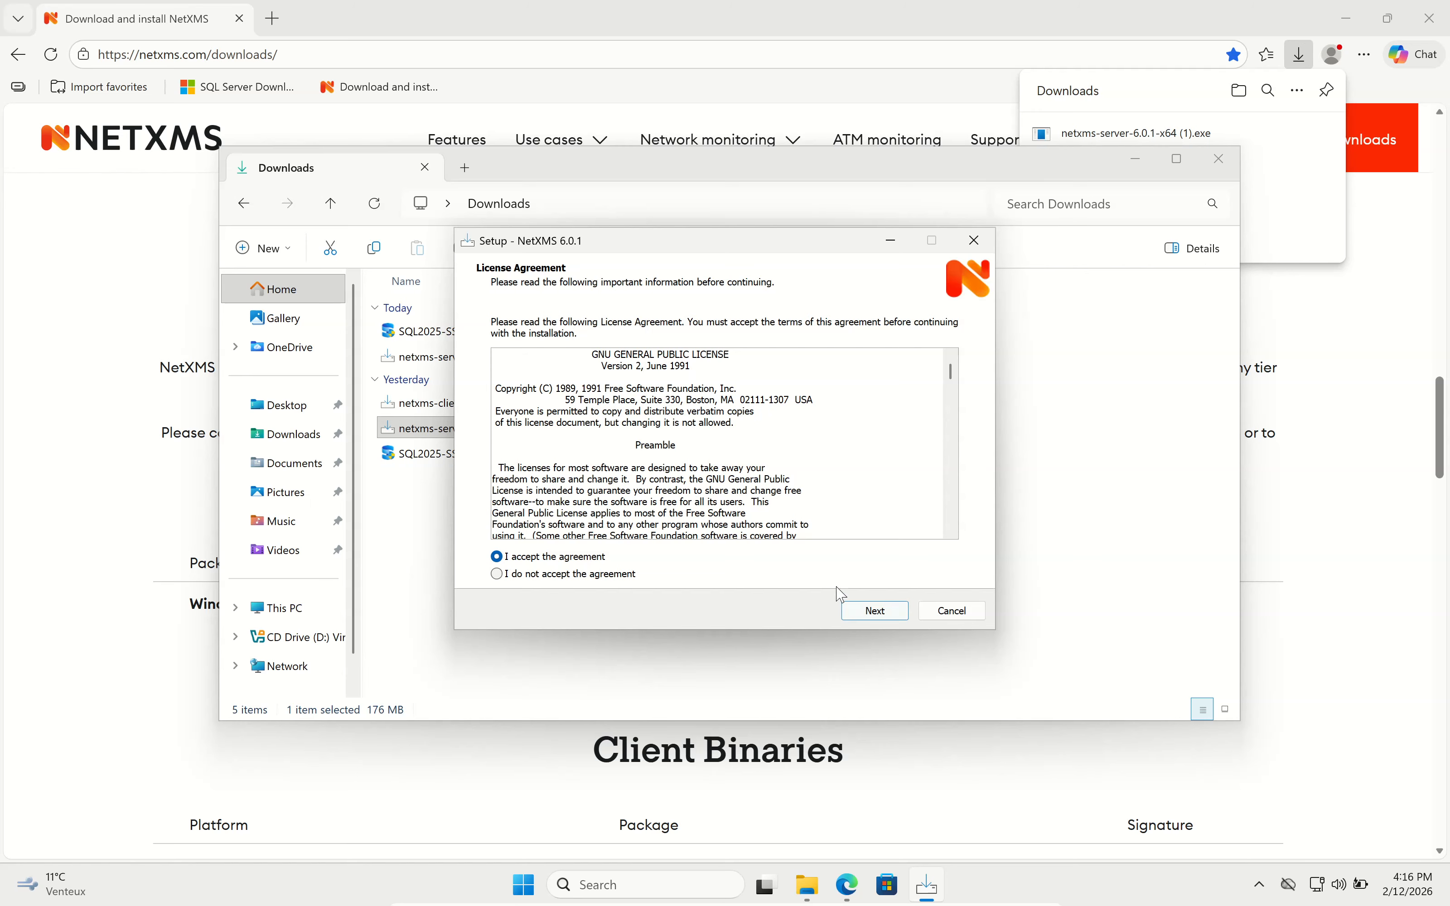
{"action": "left_click", "coordinate": [879, 610]}
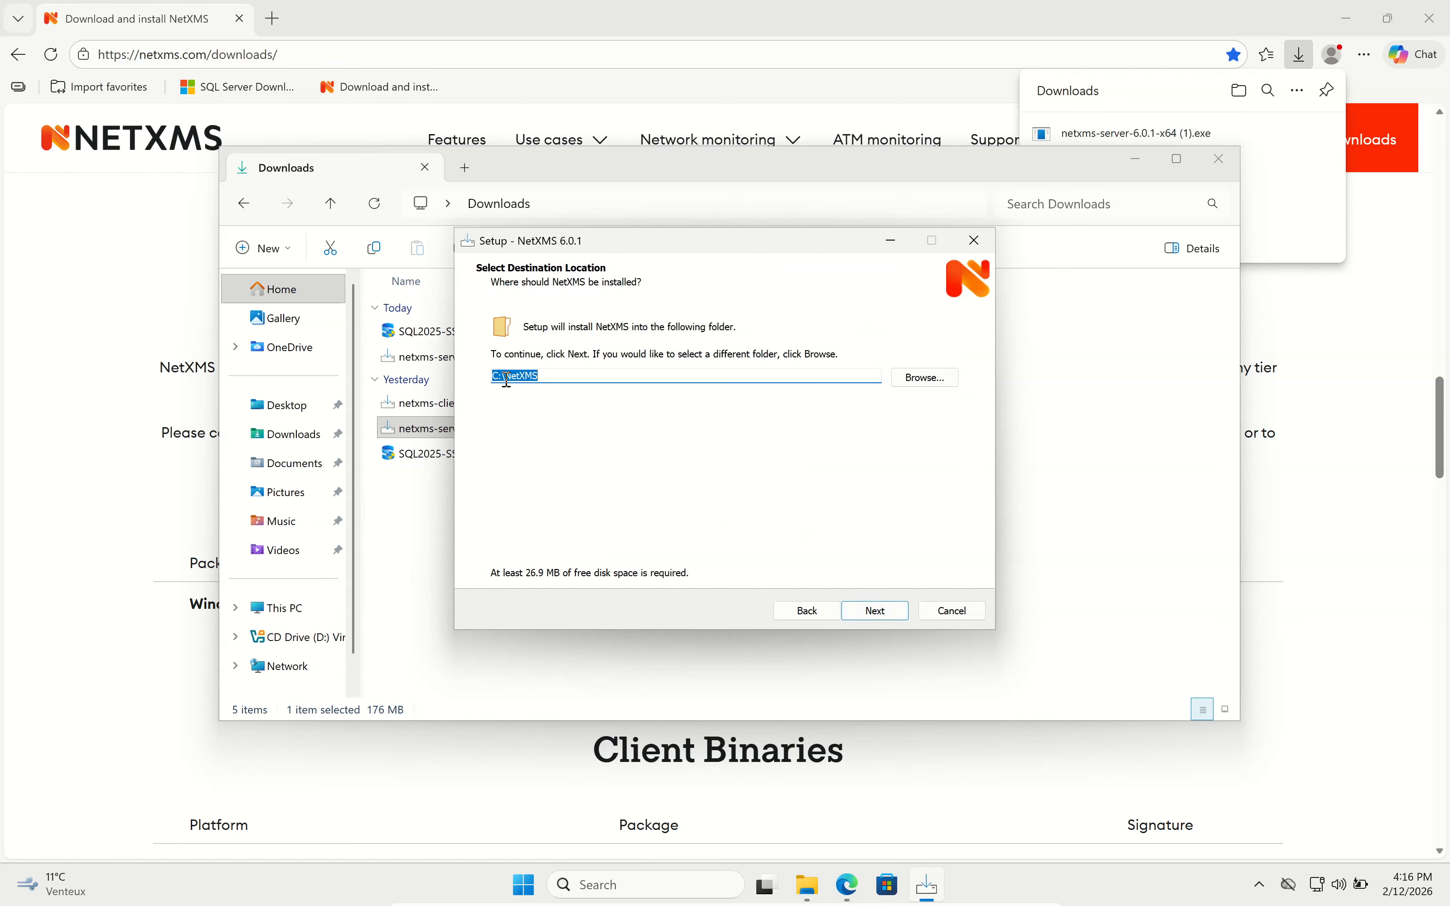
{"action": "left_click", "coordinate": [871, 617]}
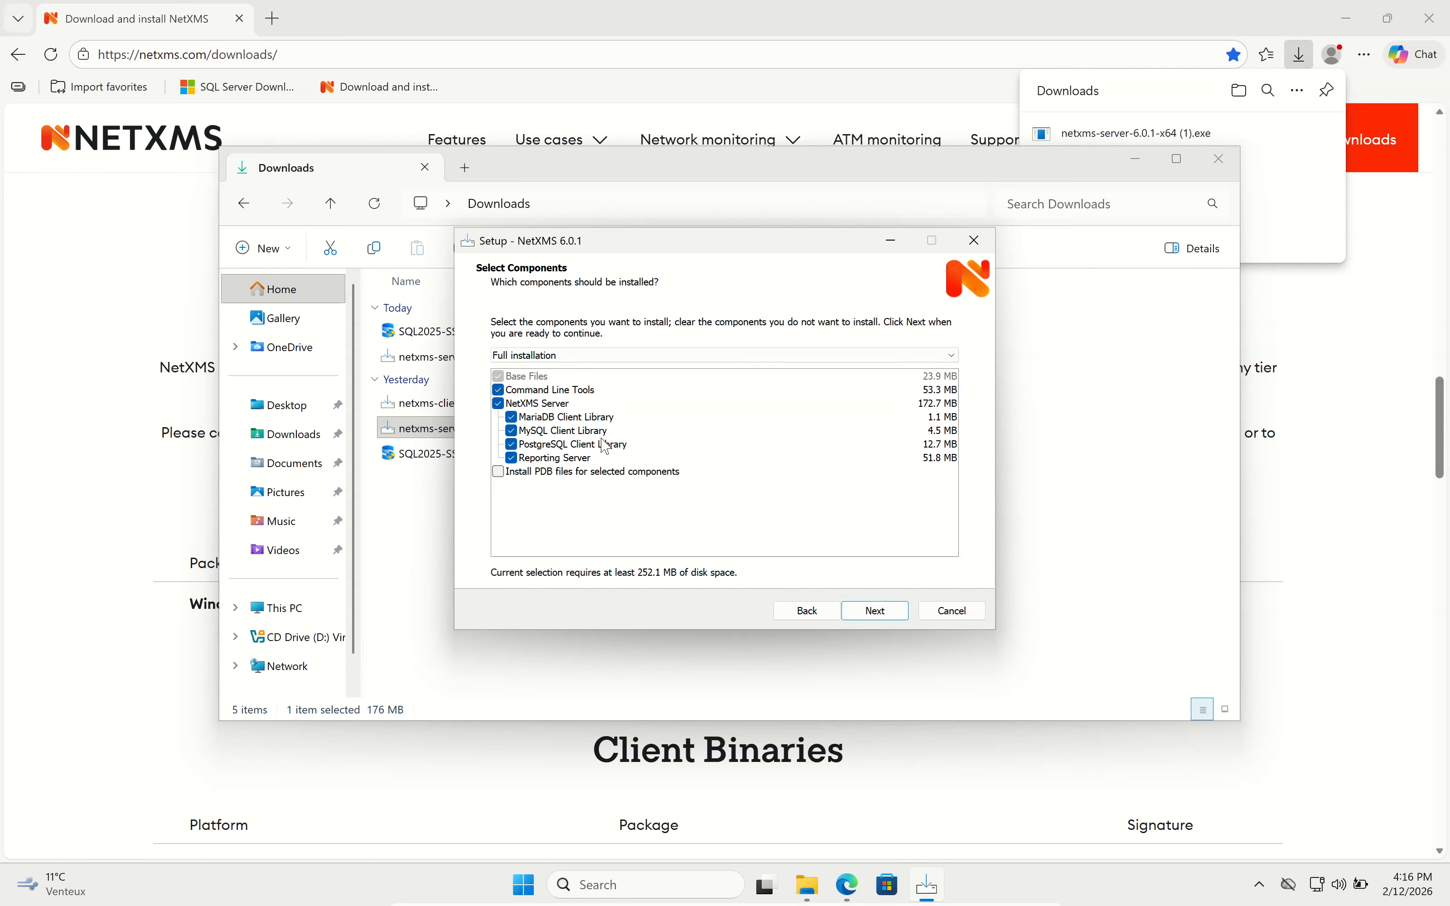
{"action": "left_click", "coordinate": [892, 622]}
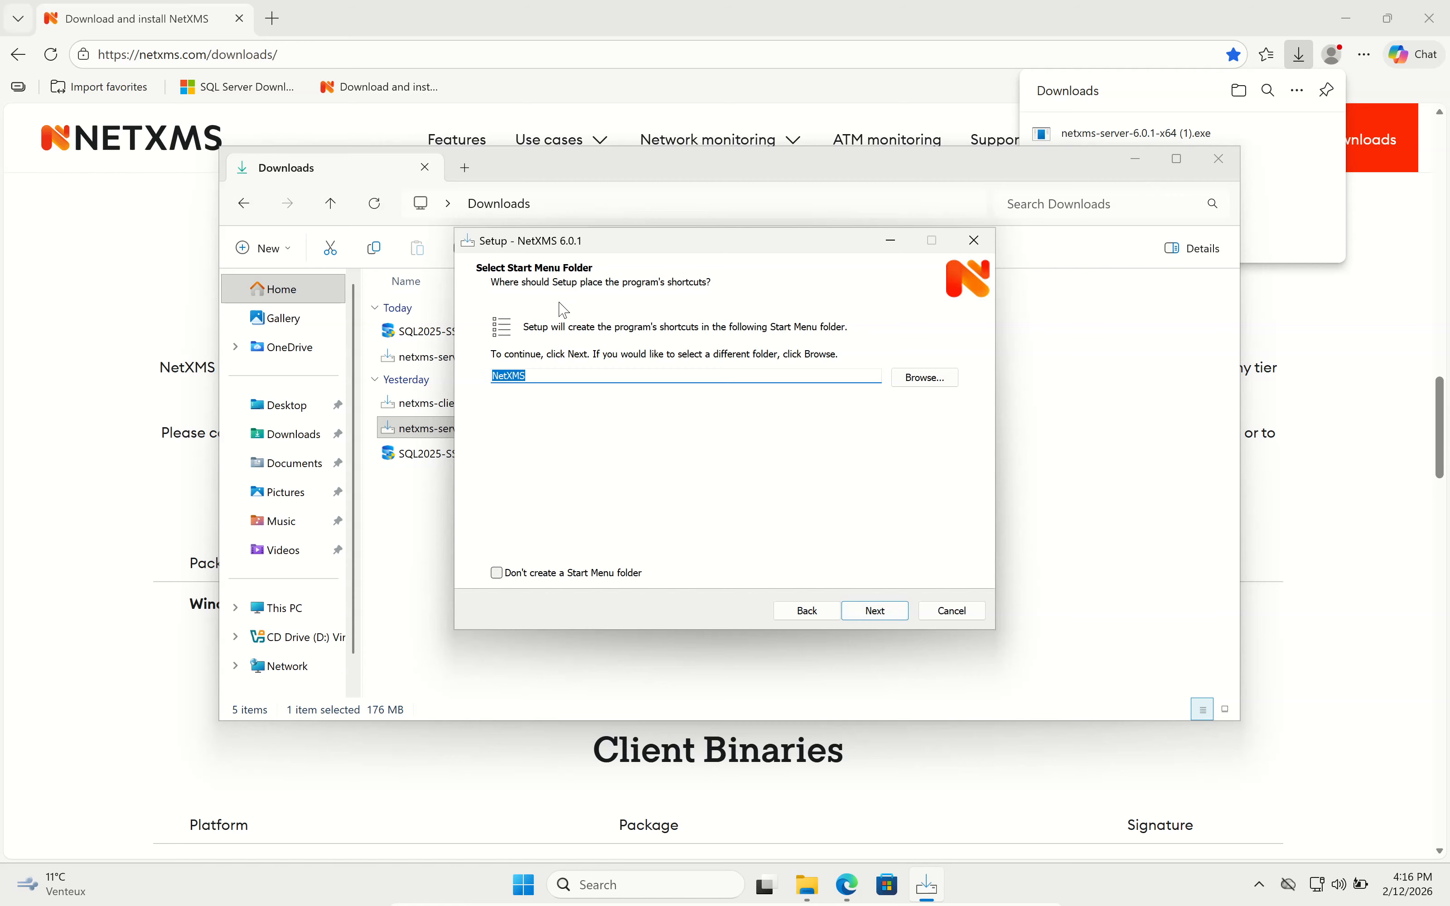
{"action": "left_click", "coordinate": [877, 615]}
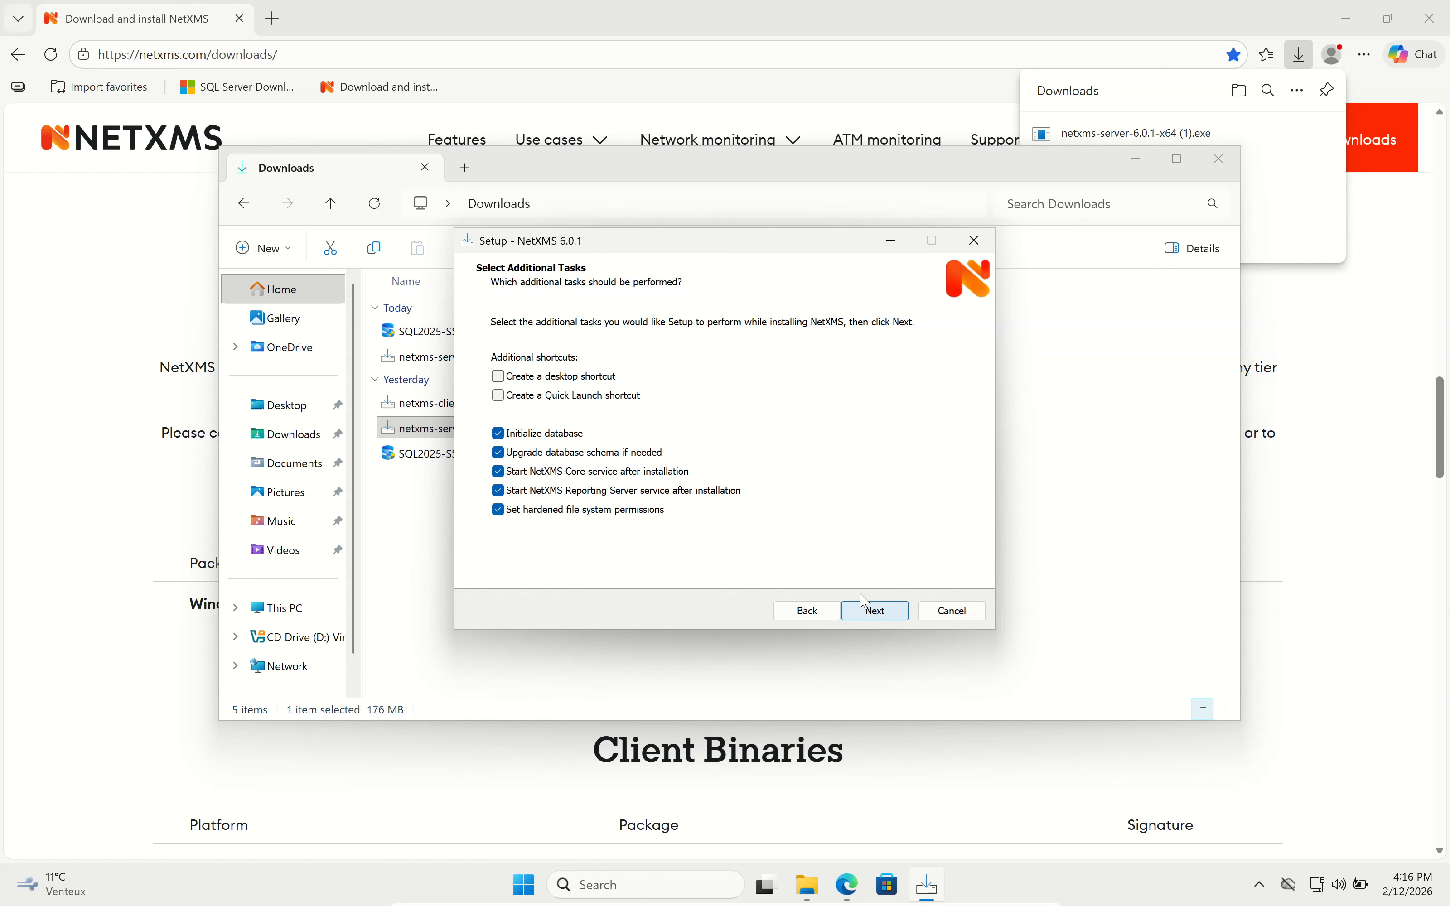
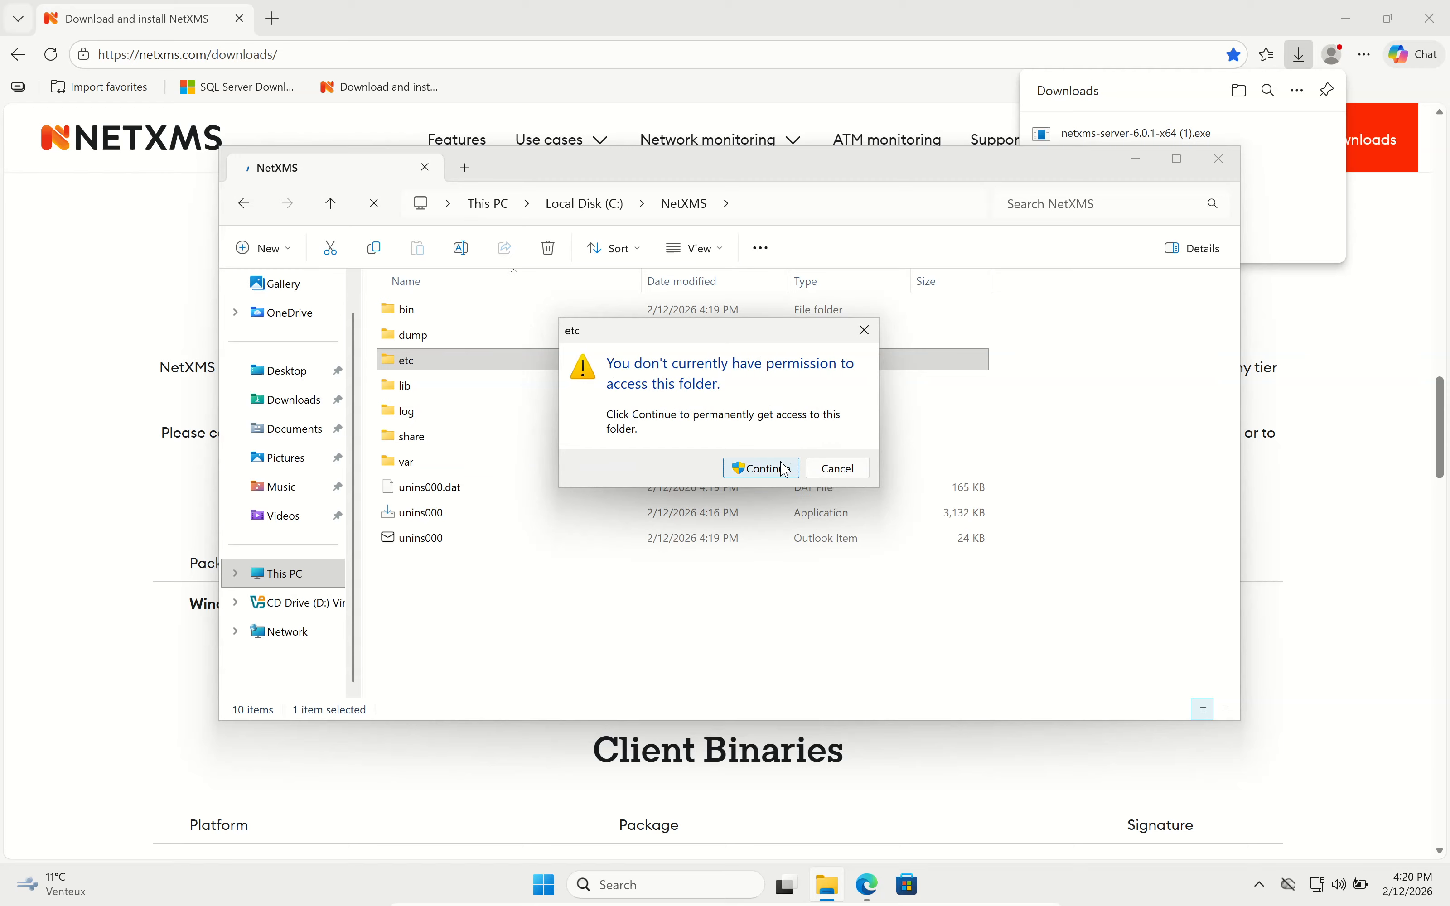
Grant access to C:\NetXMS\etc, then view netxmsd.conf in Notepad and close it.
{"action": "left_click", "coordinate": [785, 471]}
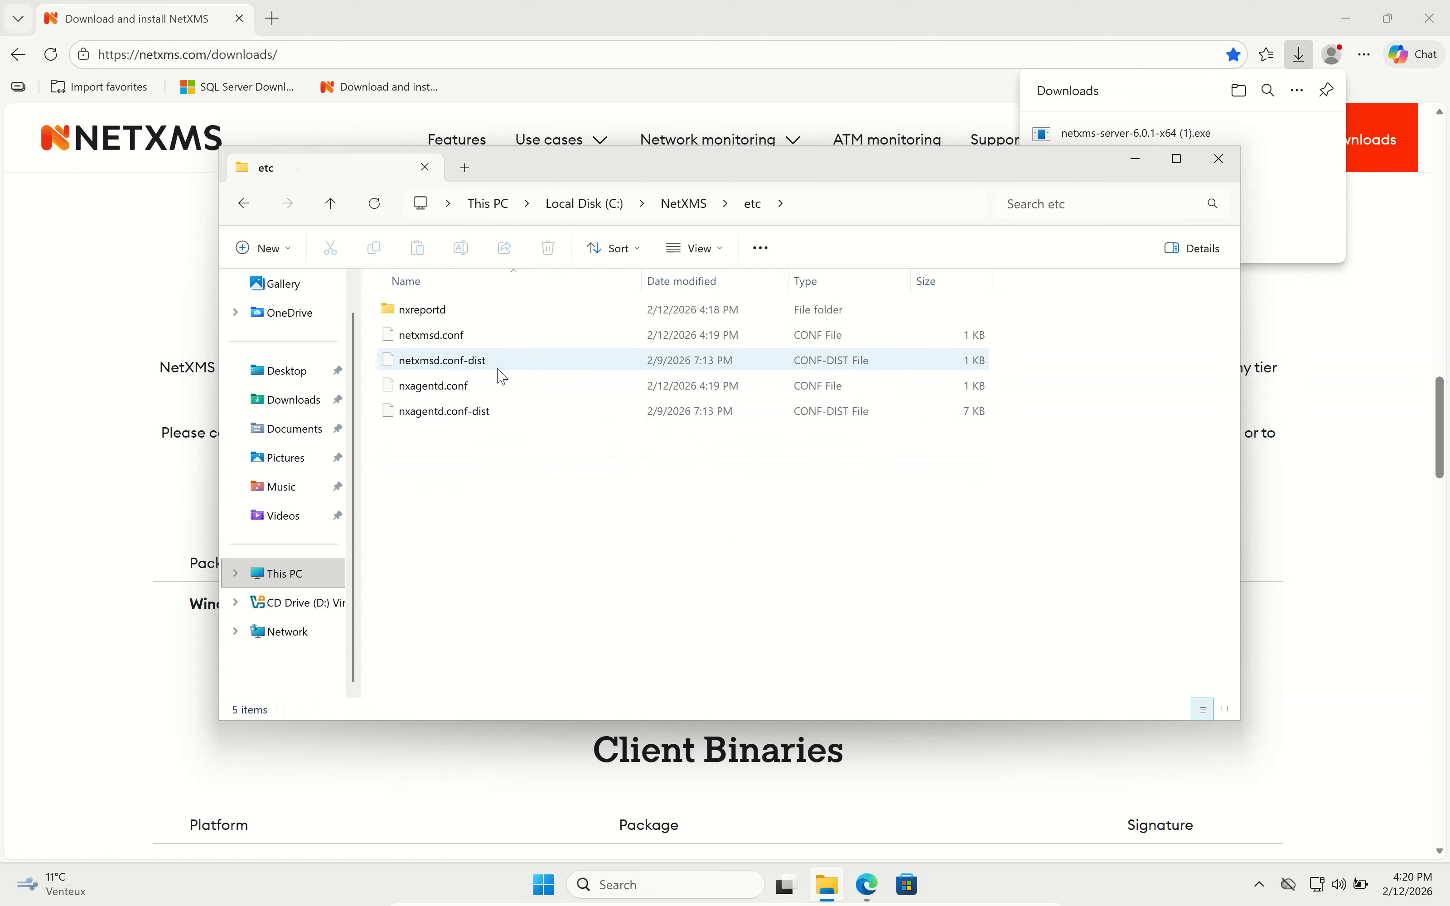
{"action": "left_click", "coordinate": [468, 340]}
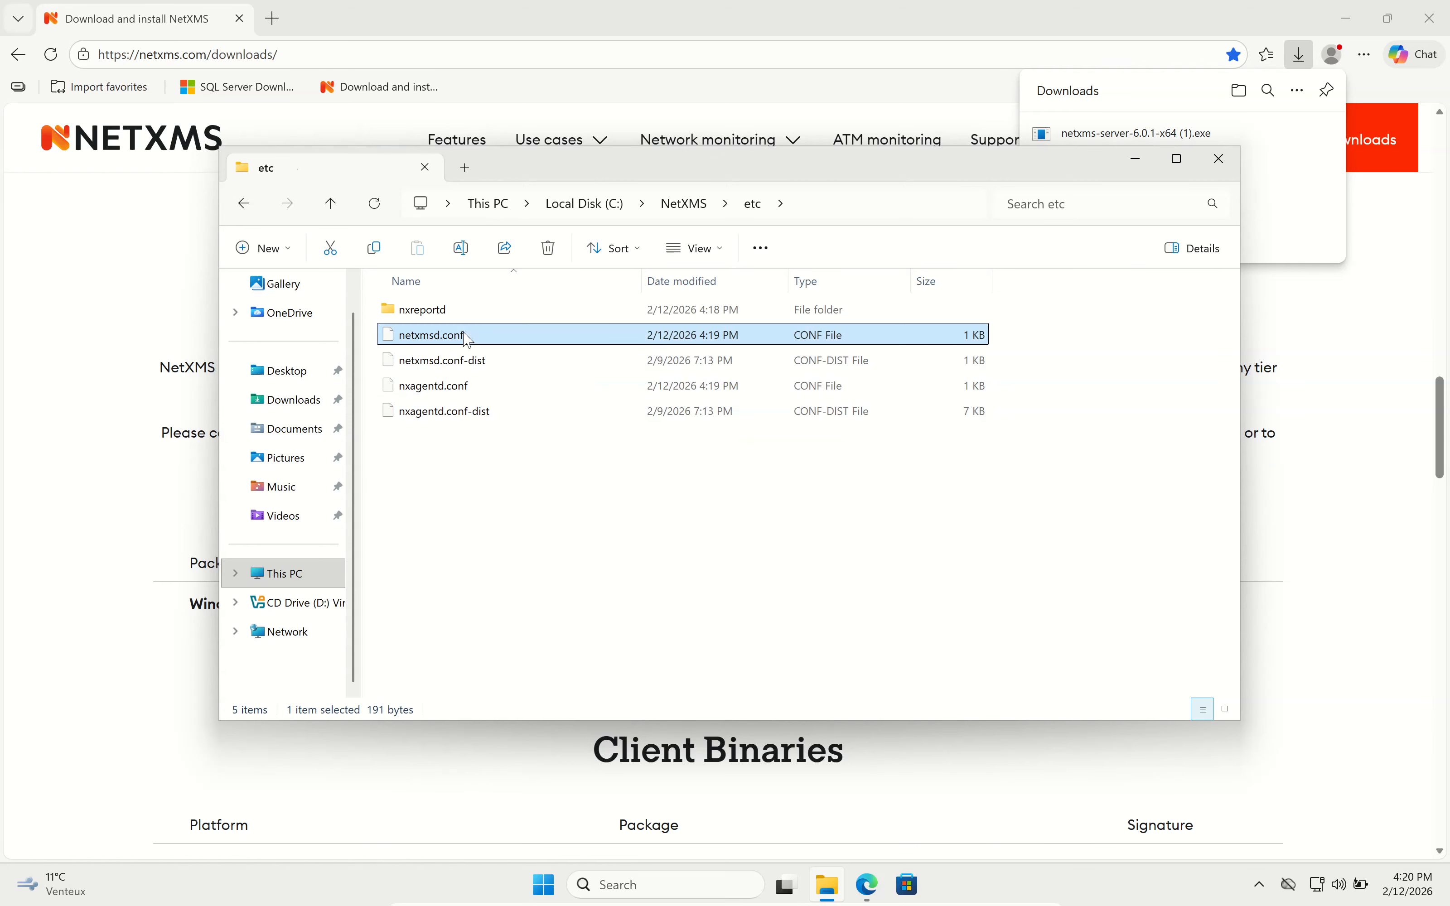
{"action": "double_click", "coordinate": [468, 340]}
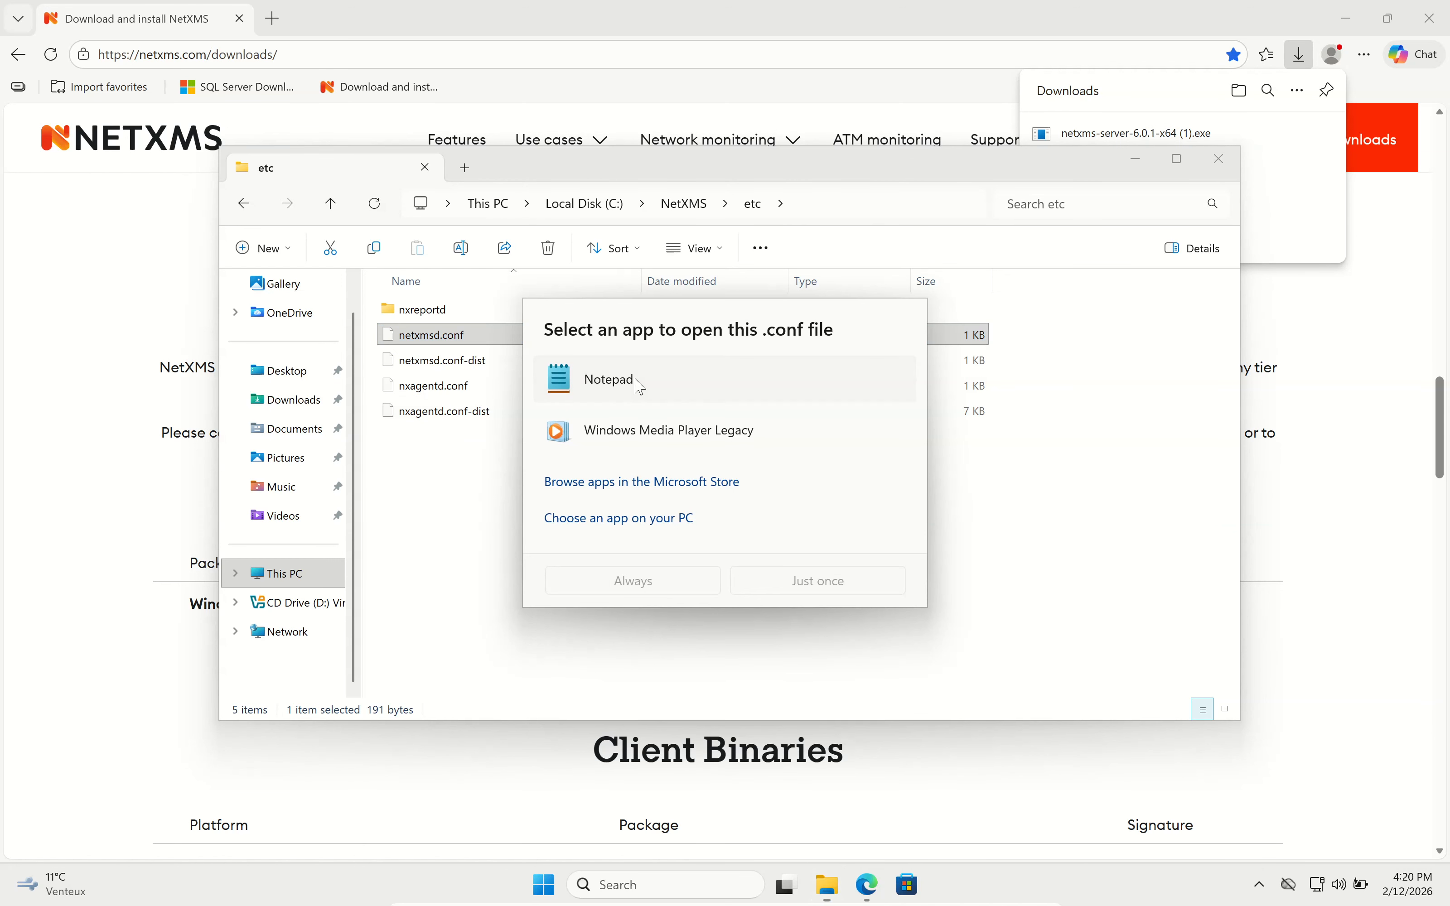
{"action": "double_click", "coordinate": [640, 387]}
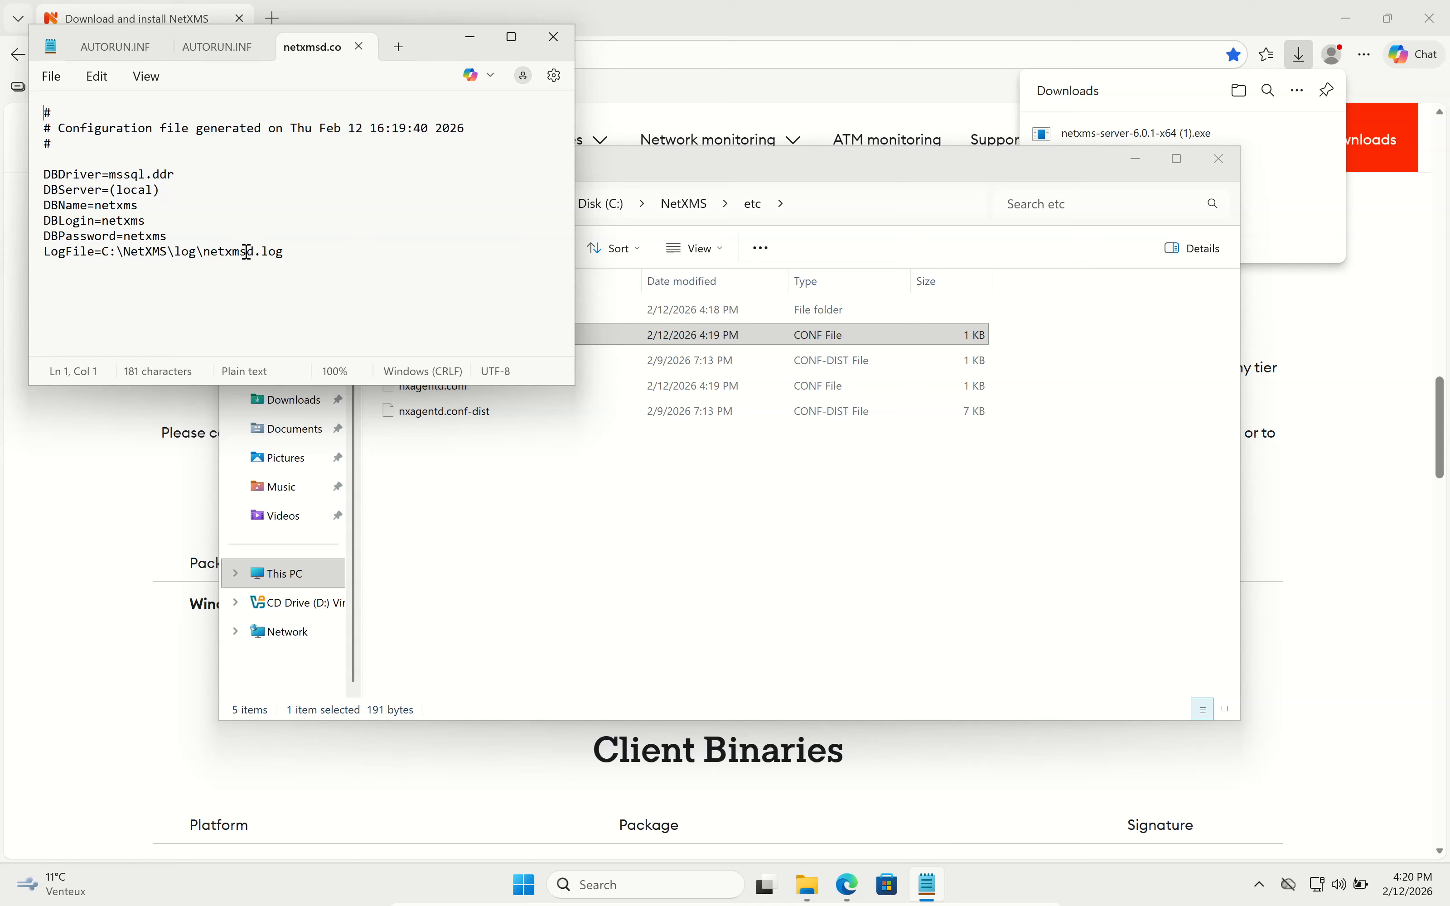
{"action": "left_click", "coordinate": [553, 37]}
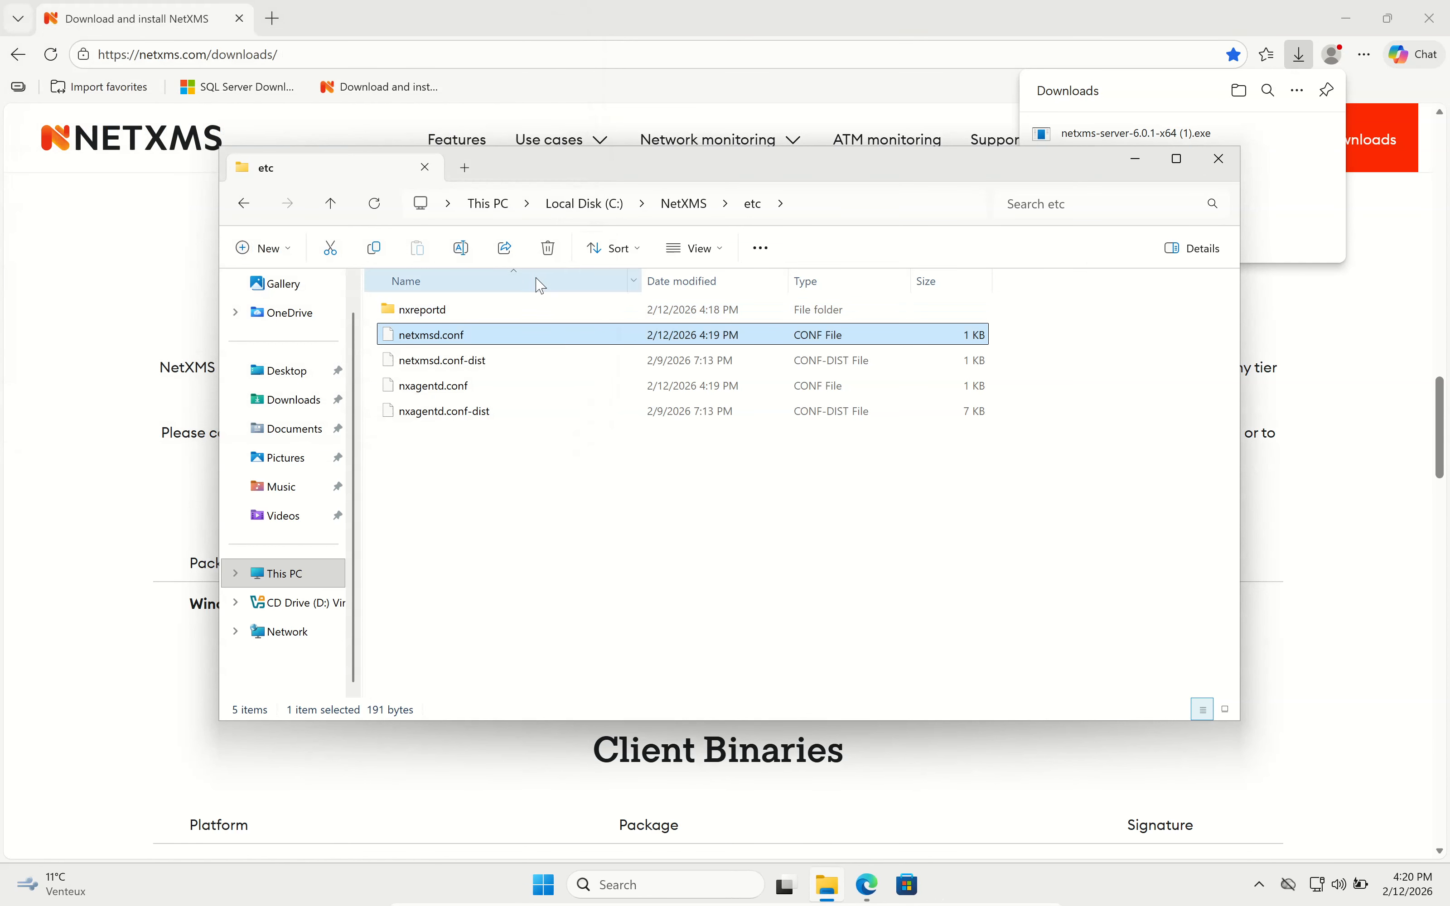
Open the C:\NetXMS\log folder, select the netxmsd log file, and close File Explorer.
{"action": "left_click", "coordinate": [684, 206]}
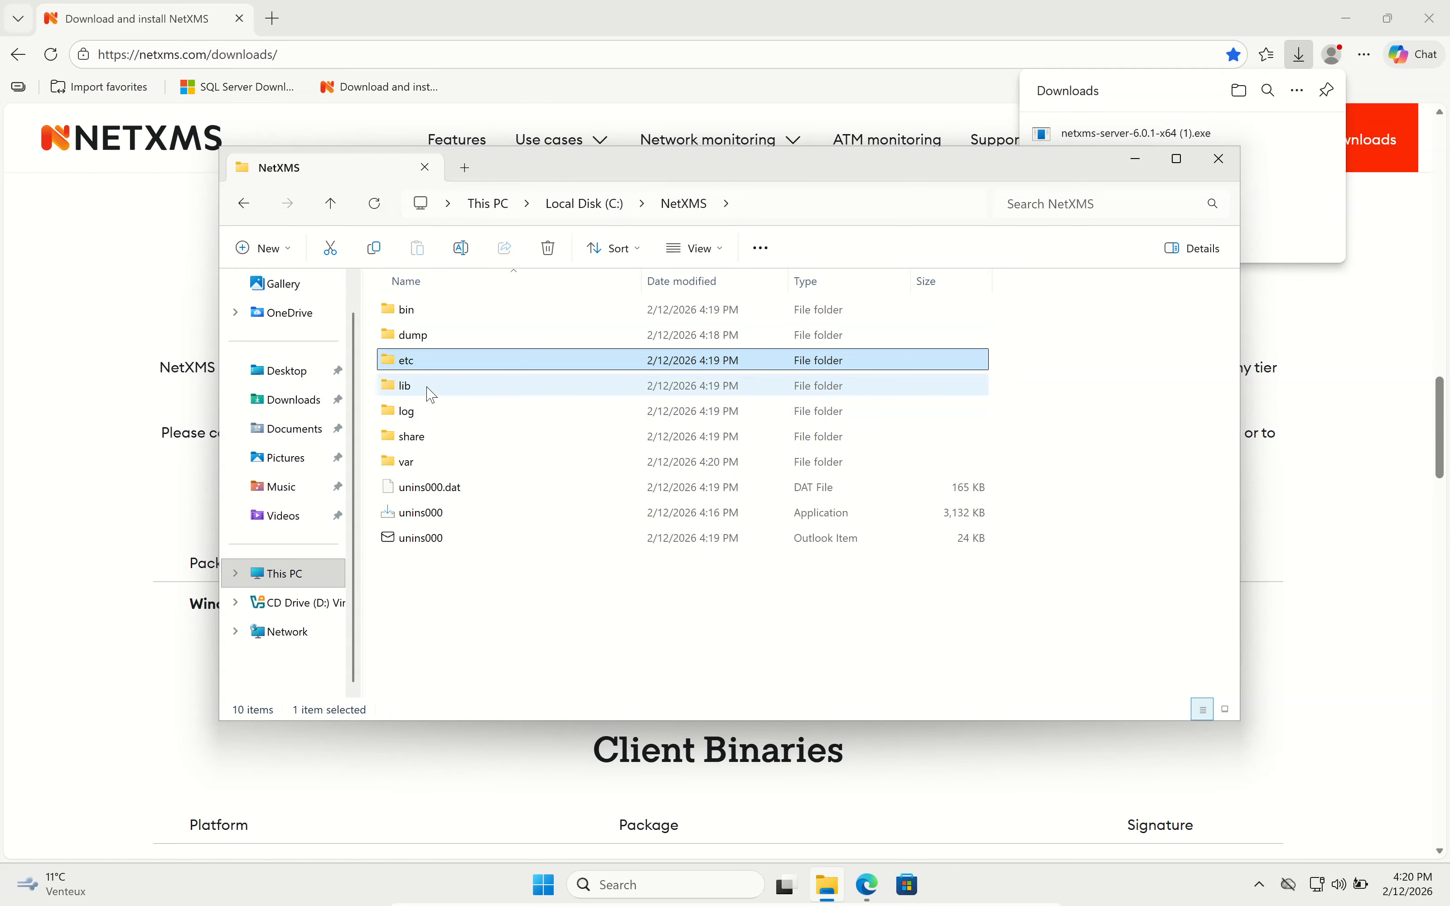
{"action": "left_click", "coordinate": [454, 414]}
{"action": "double_click", "coordinate": [399, 412]}
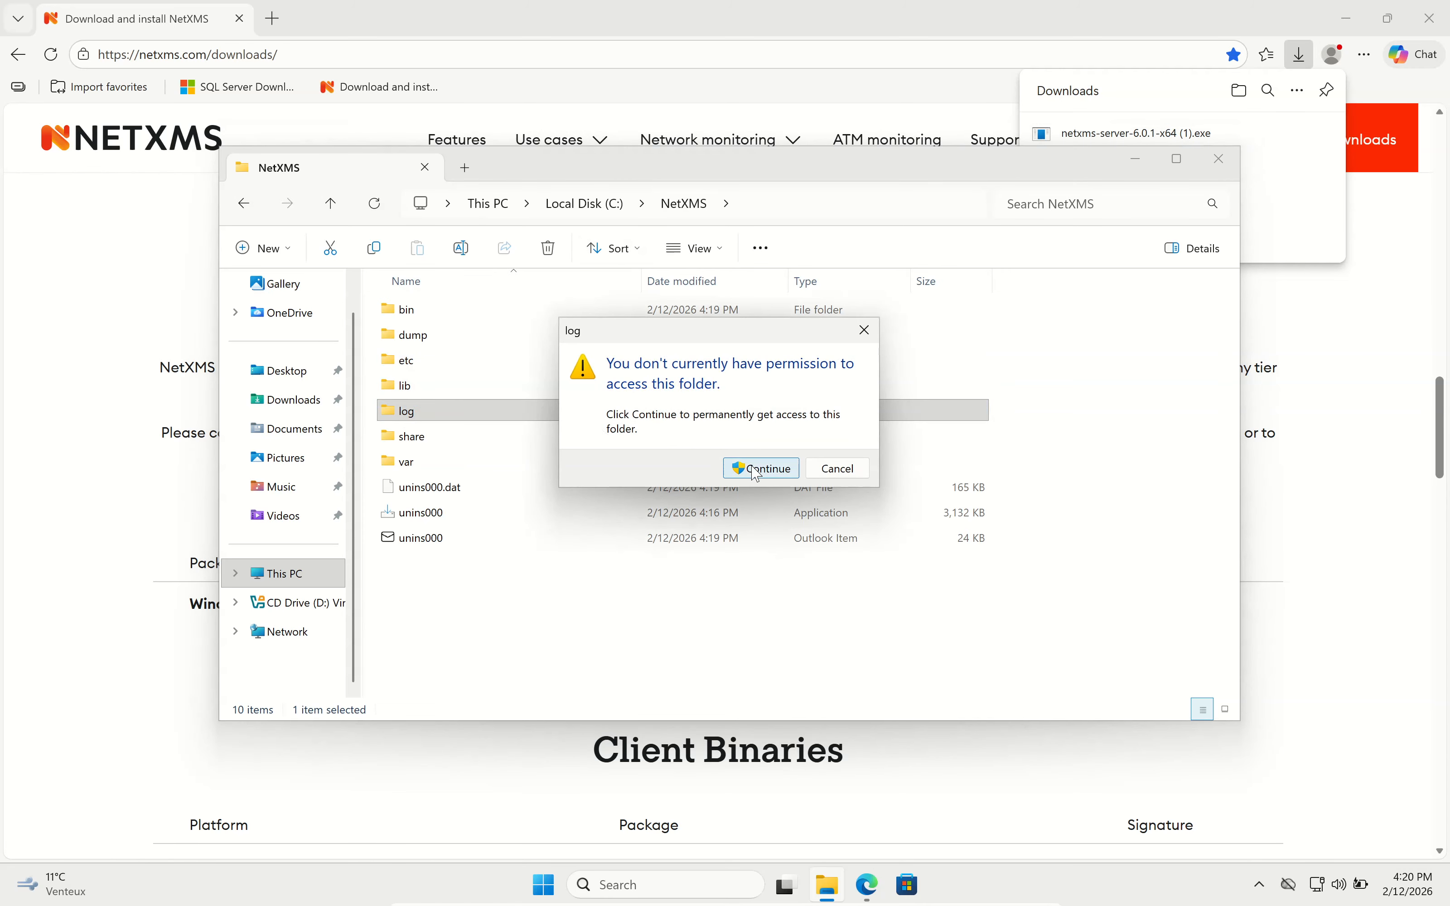
{"action": "left_click", "coordinate": [758, 469]}
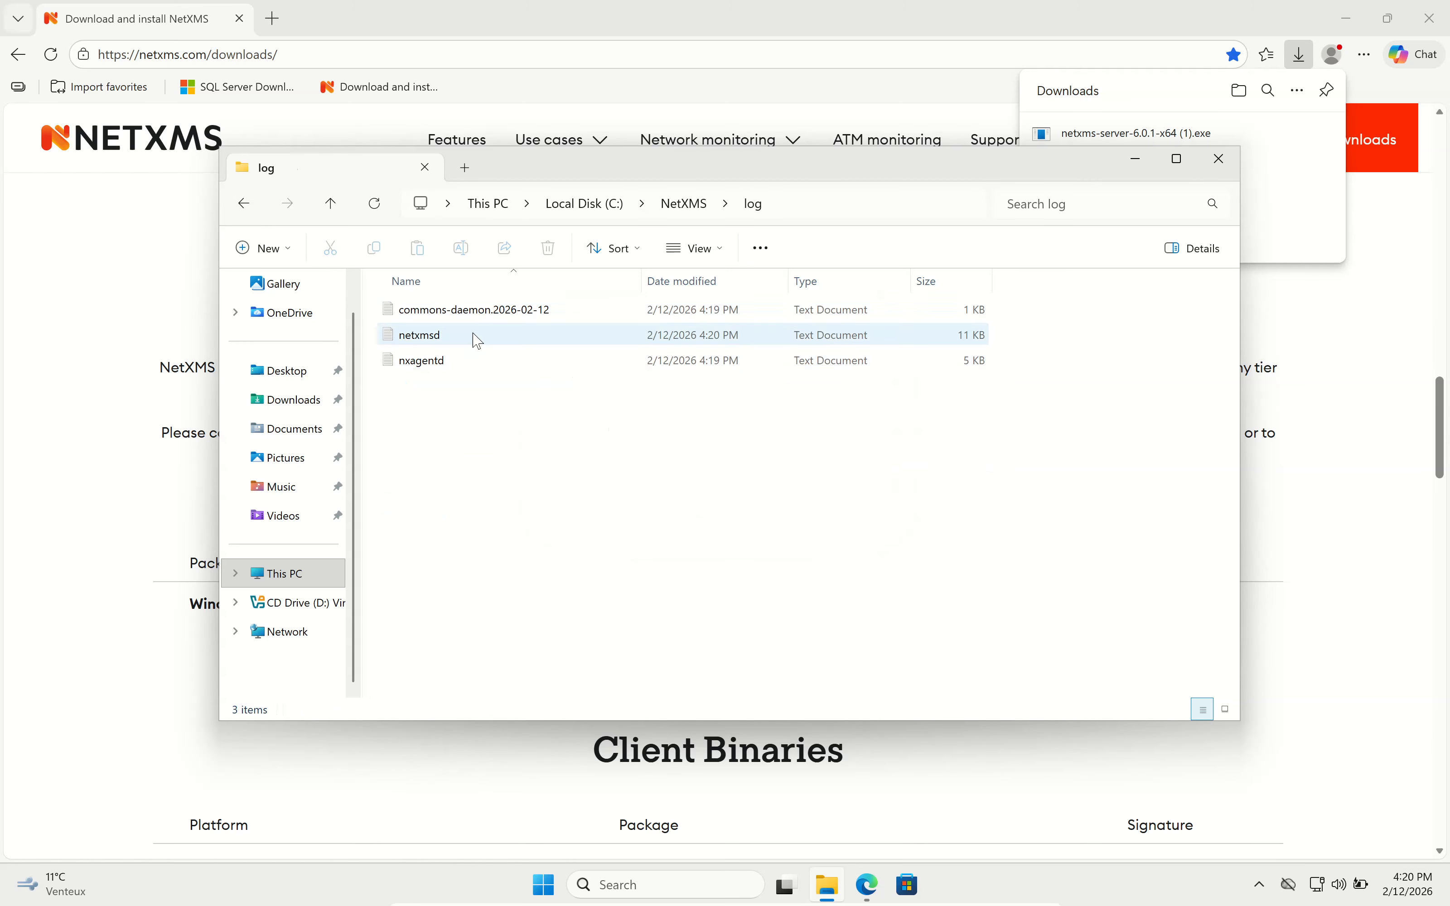
{"action": "left_click", "coordinate": [457, 343]}
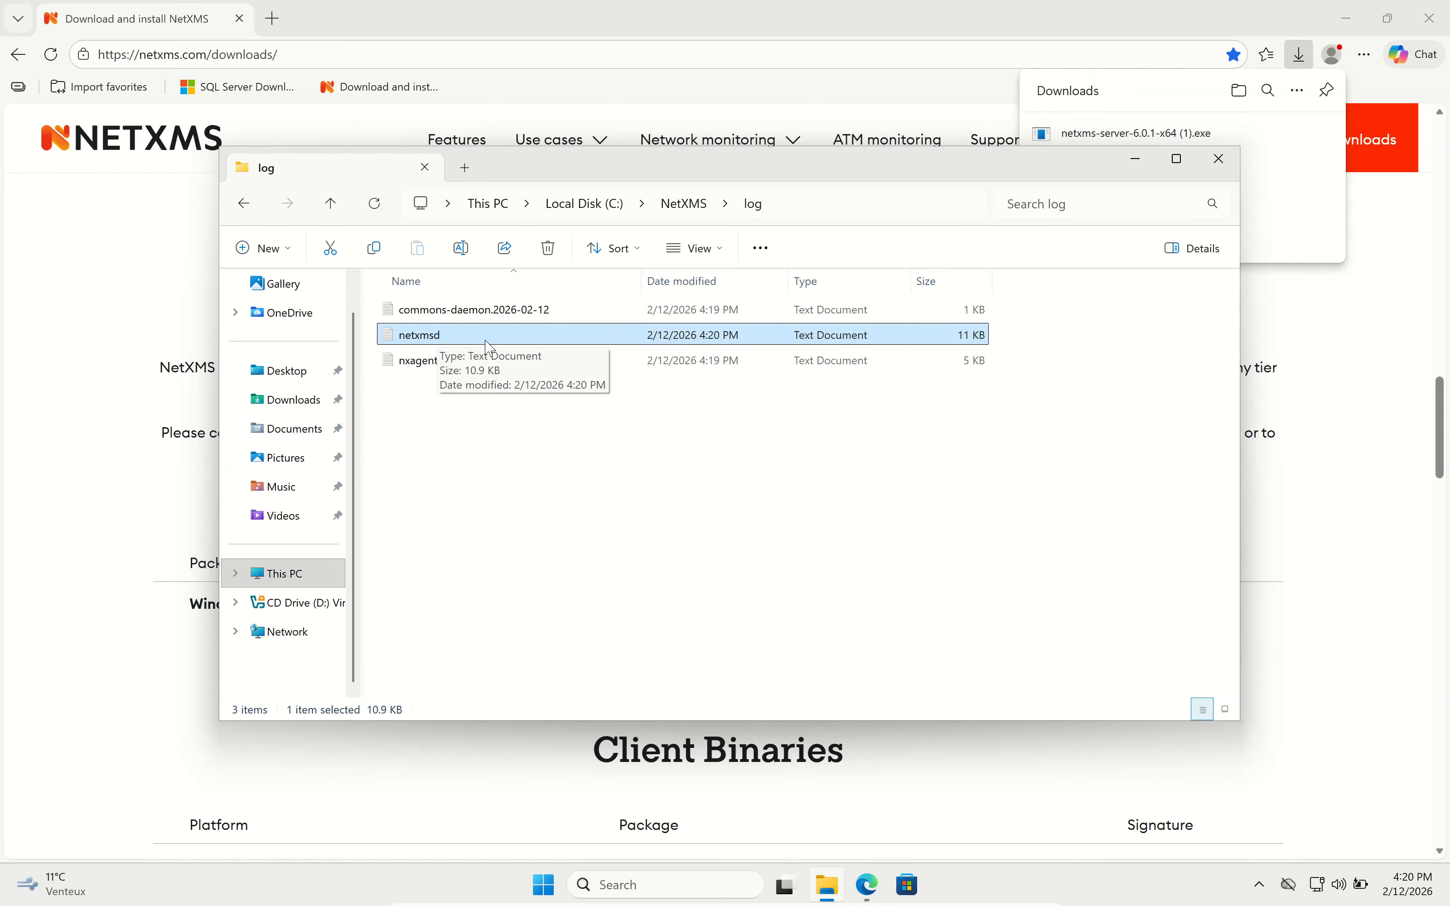
{"action": "left_click", "coordinate": [1219, 167]}
{"action": "right_click", "coordinate": [1001, 887]}
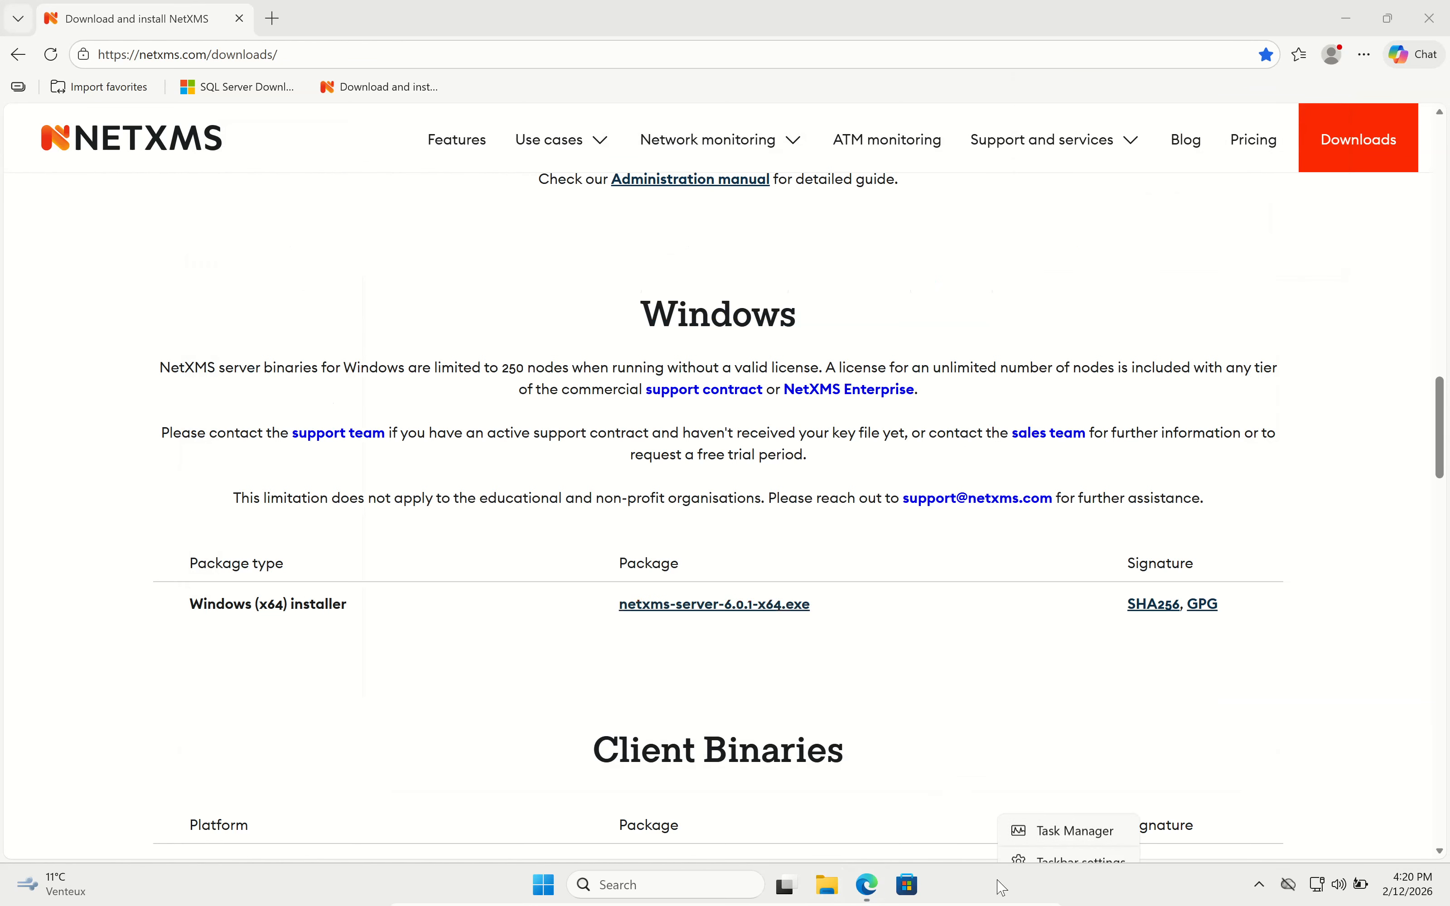
{"action": "left_click", "coordinate": [1050, 814]}
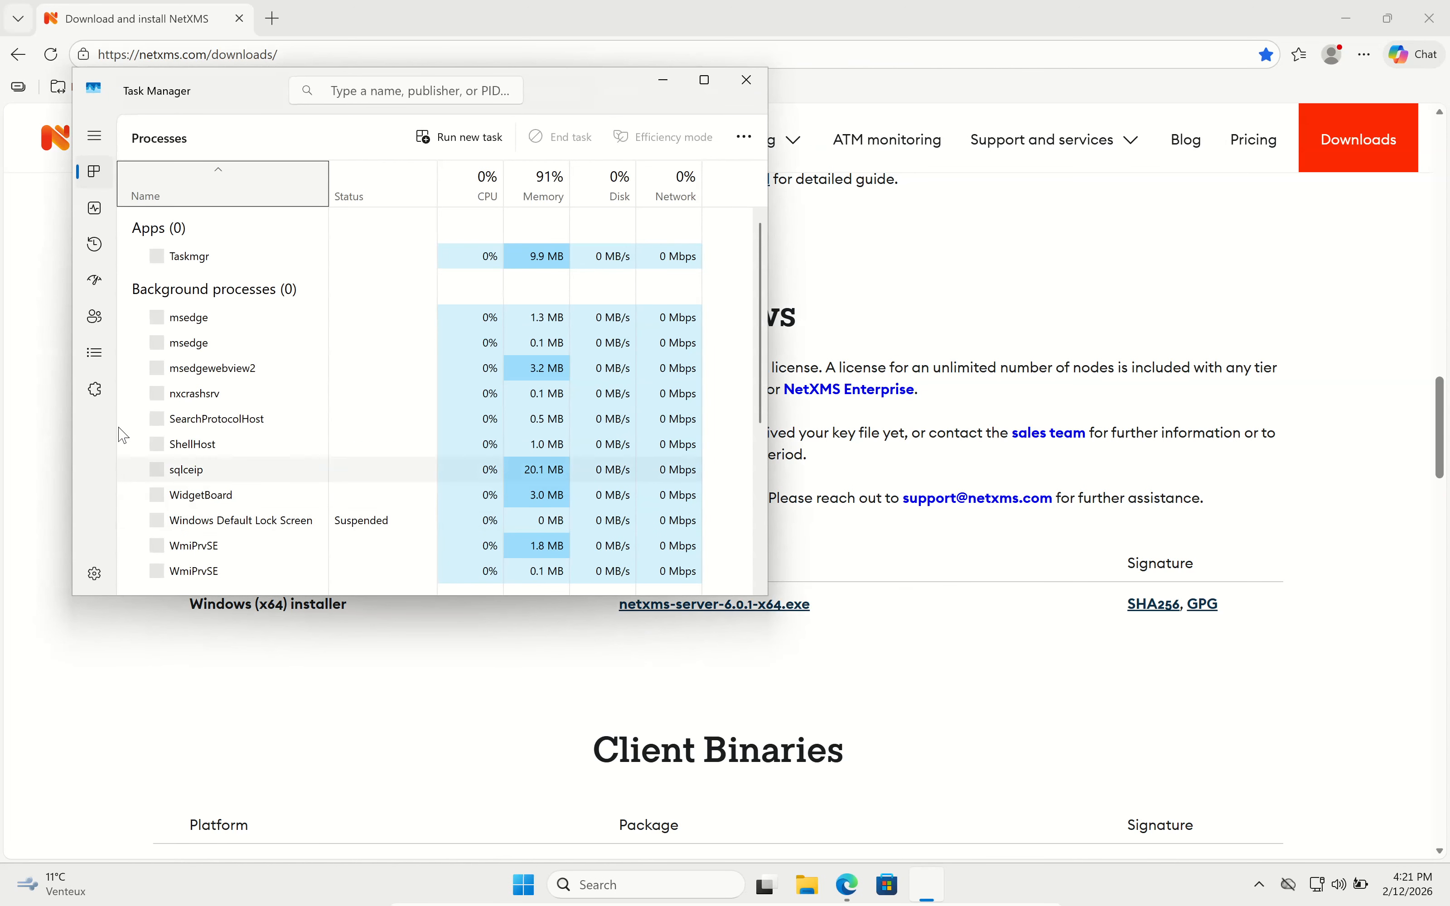
{"action": "left_click", "coordinate": [96, 388]}
{"action": "left_click", "coordinate": [383, 93]}
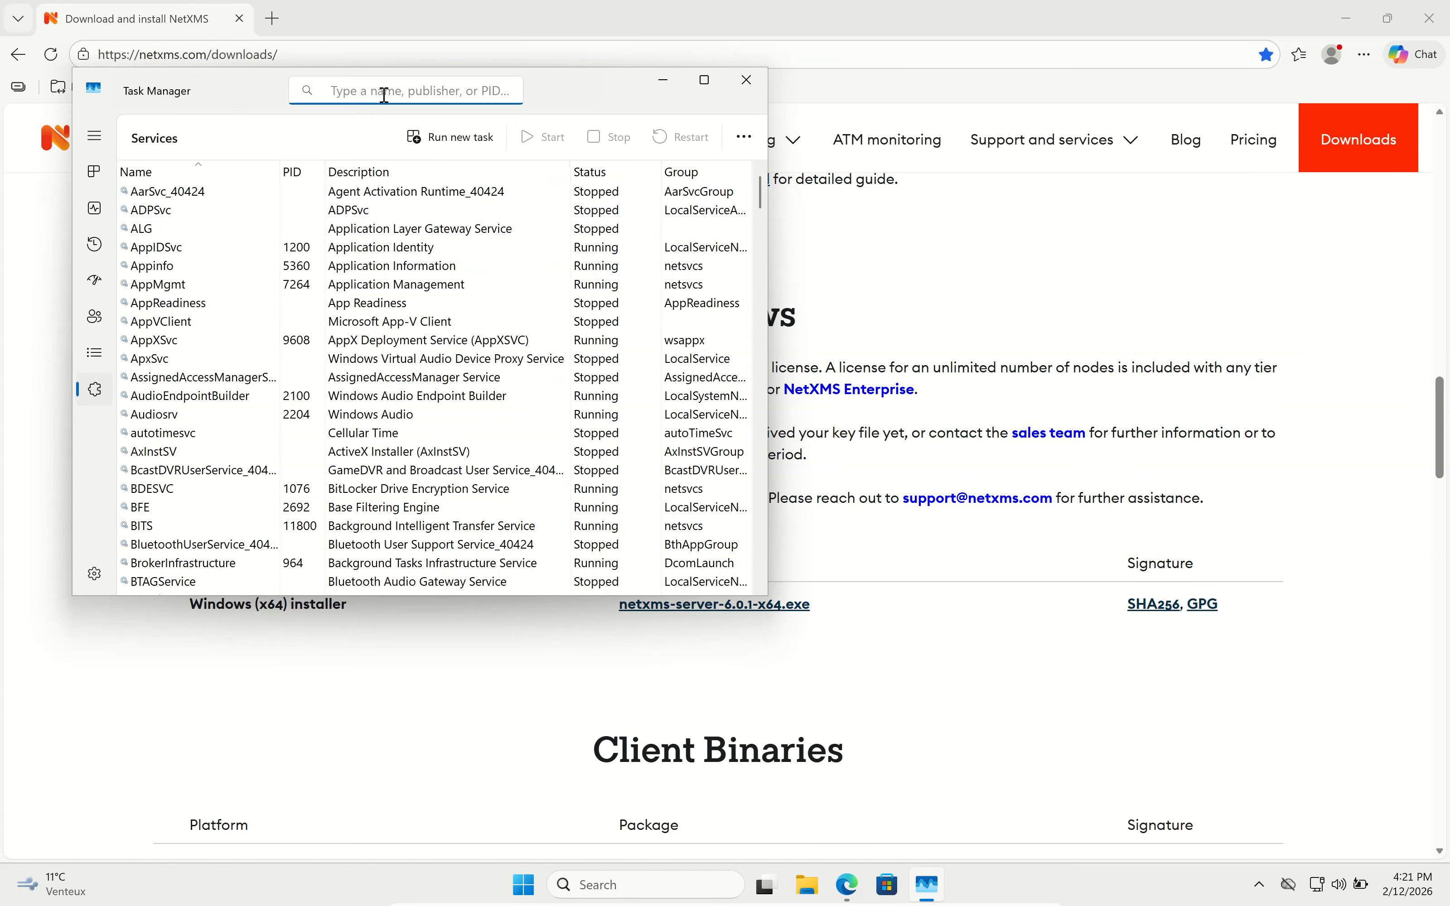
{"action": "type", "text": "NetXMS"}
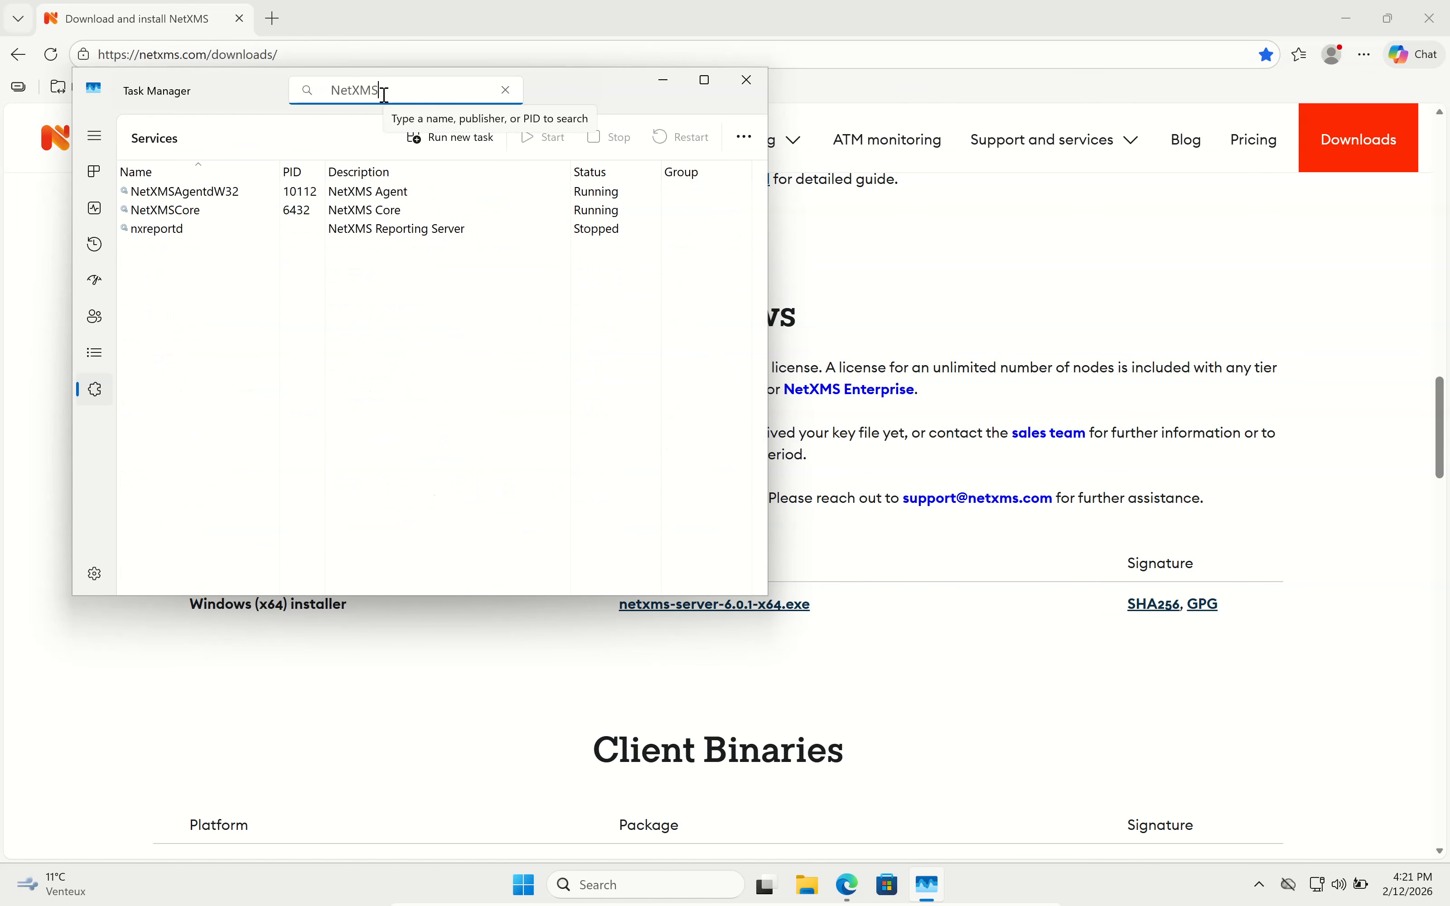
{"action": "left_click", "coordinate": [414, 193]}
{"action": "left_click", "coordinate": [415, 210]}
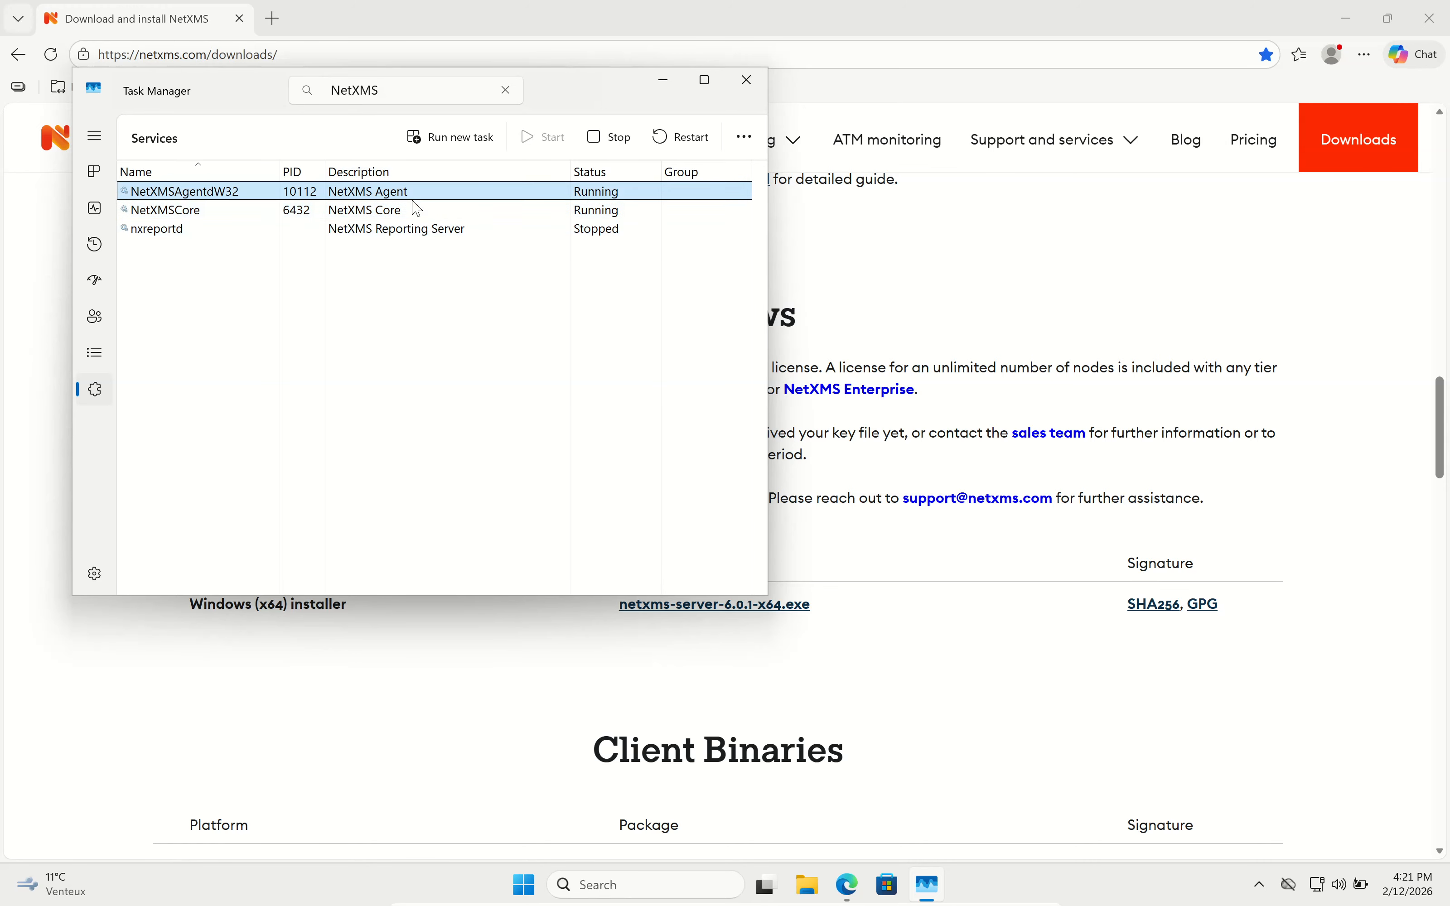
{"action": "left_click", "coordinate": [749, 90]}
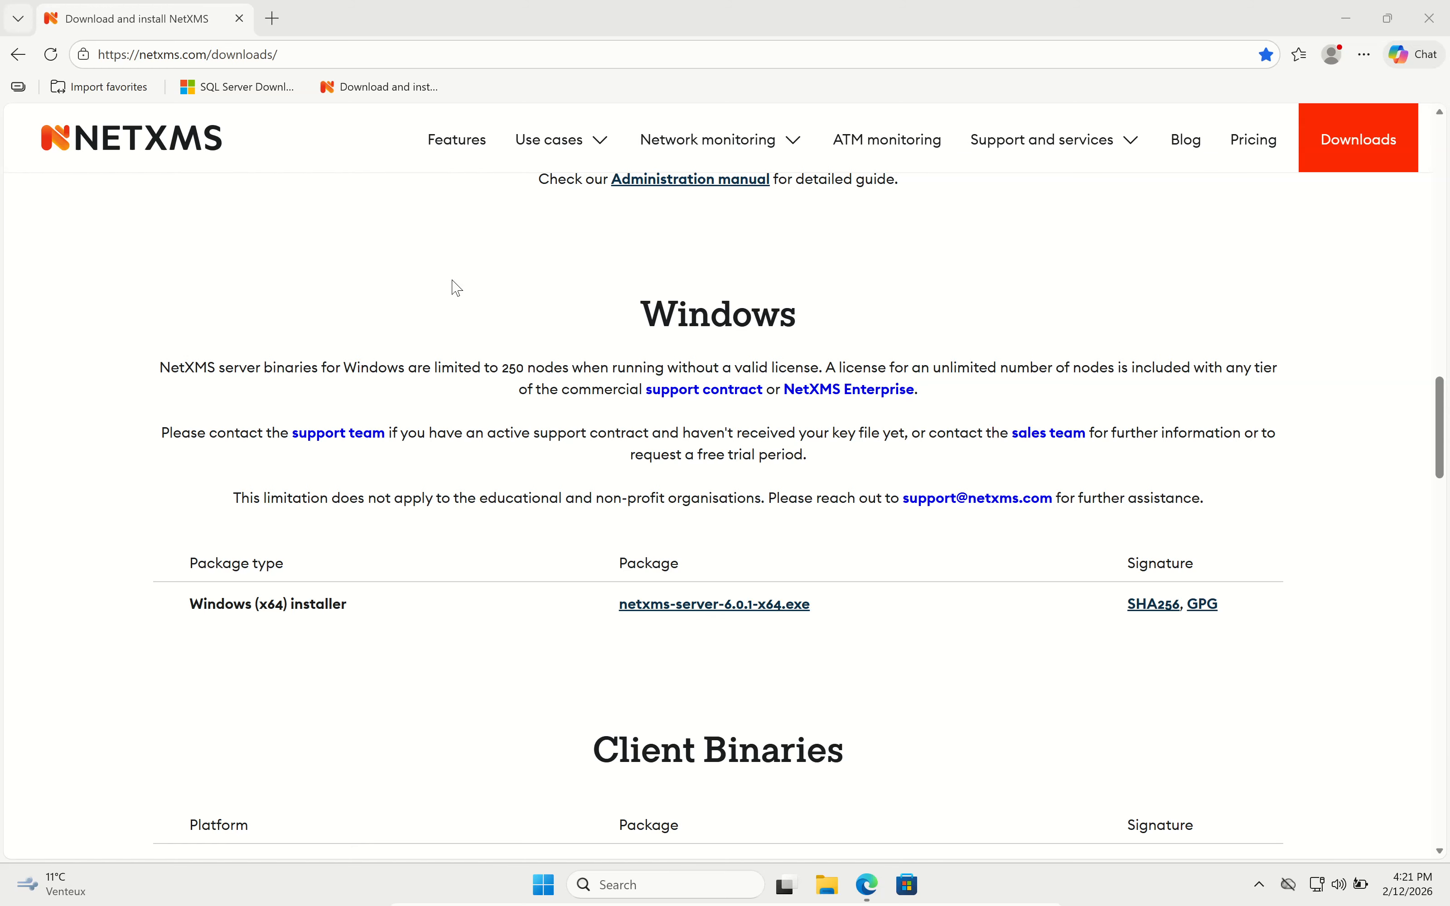
Download netxms-client-6.0.1-x64.exe from Client Binaries and run it from the Downloads folder.
{"action": "scroll", "coordinate": [455, 288], "scroll_direction": "down", "scroll_amount": 5}
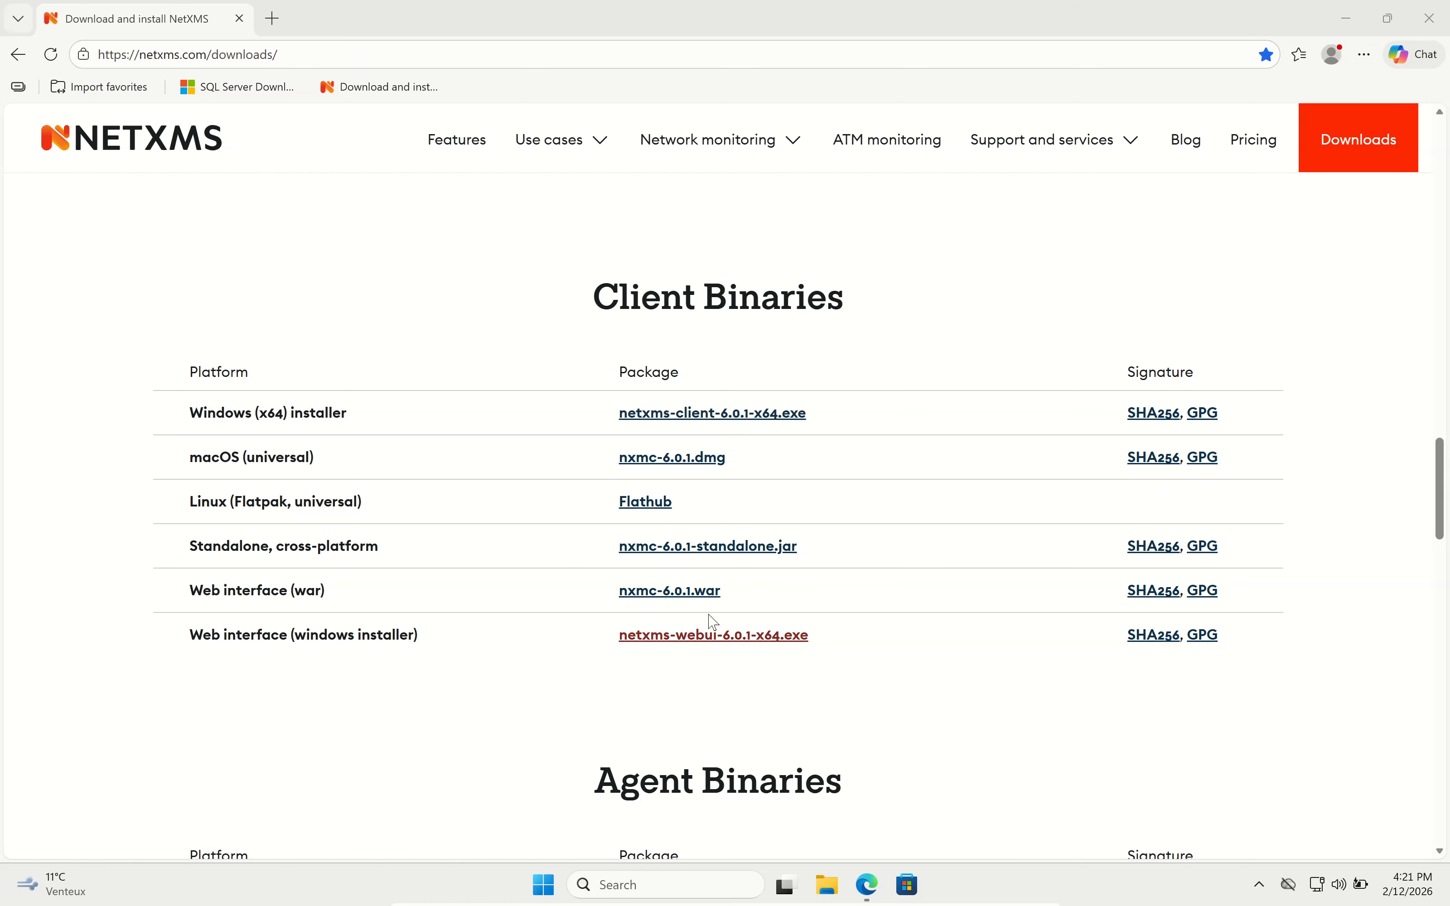
{"action": "left_click", "coordinate": [710, 423]}
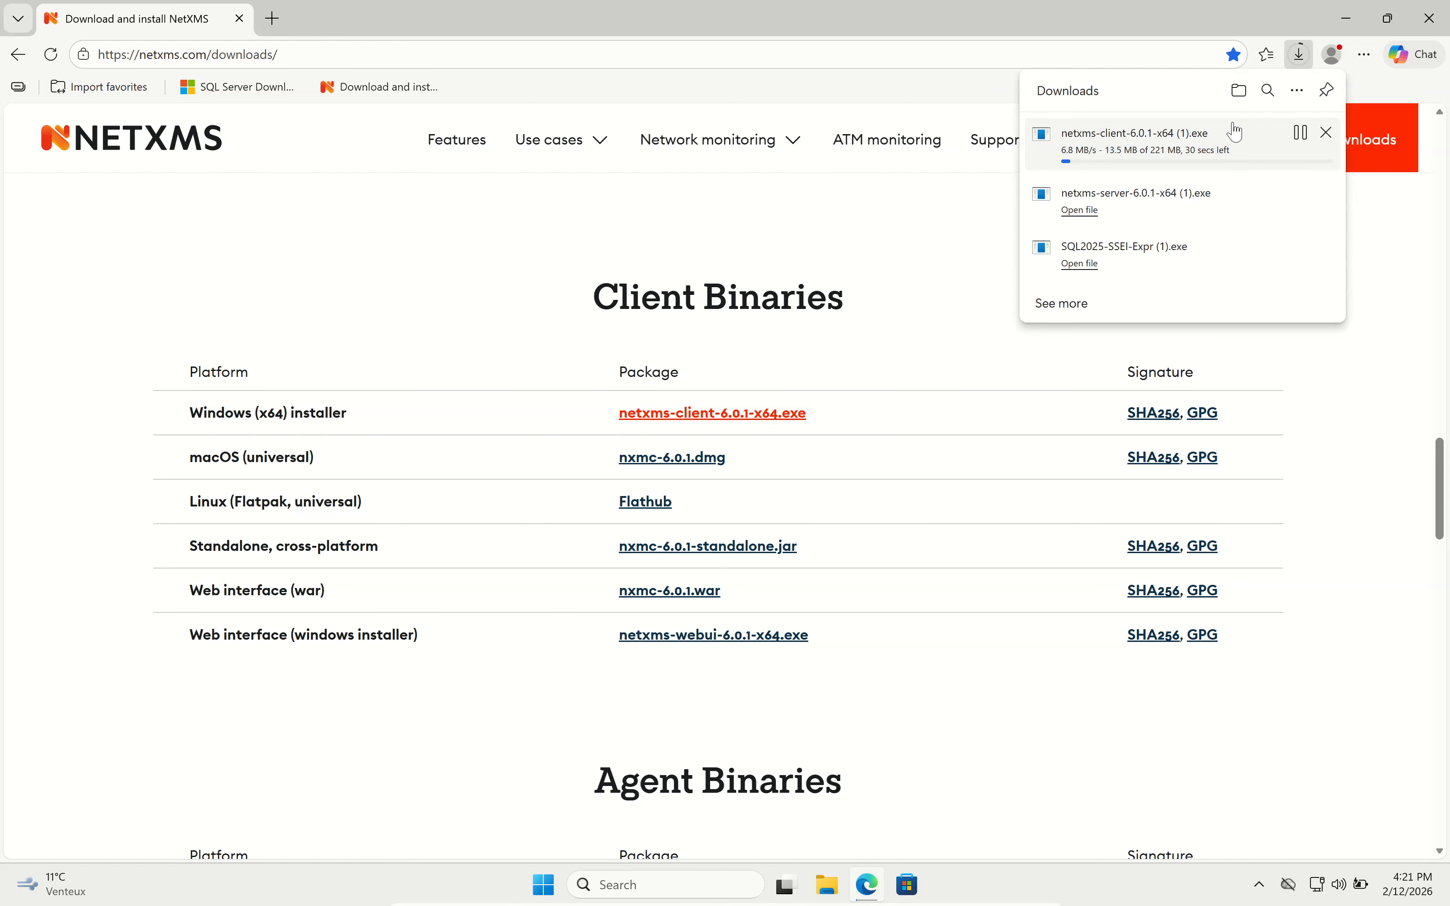
{"action": "left_click", "coordinate": [829, 885]}
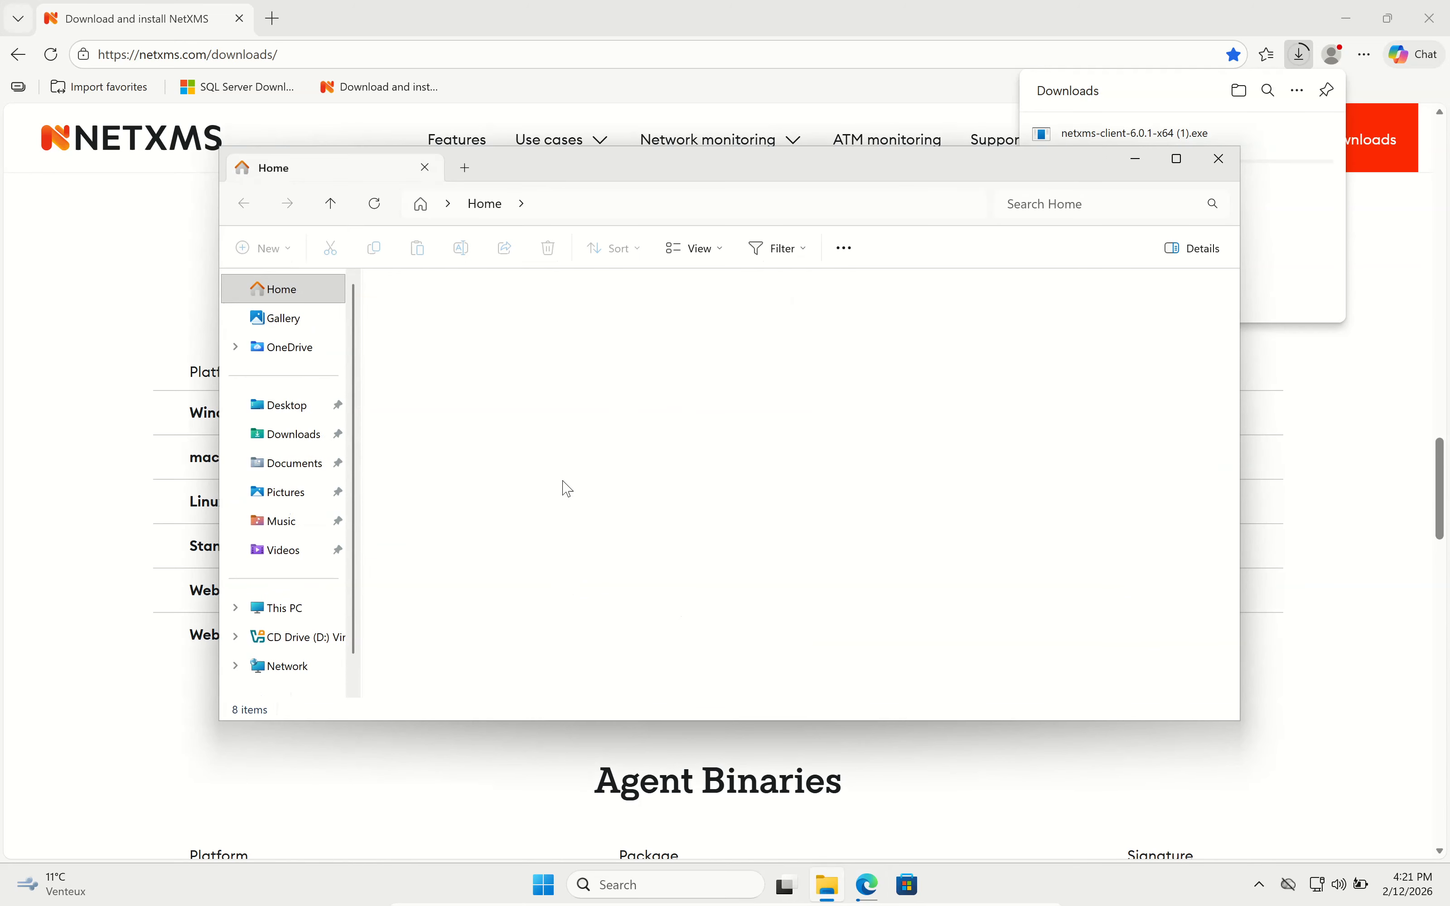
{"action": "left_click", "coordinate": [316, 442]}
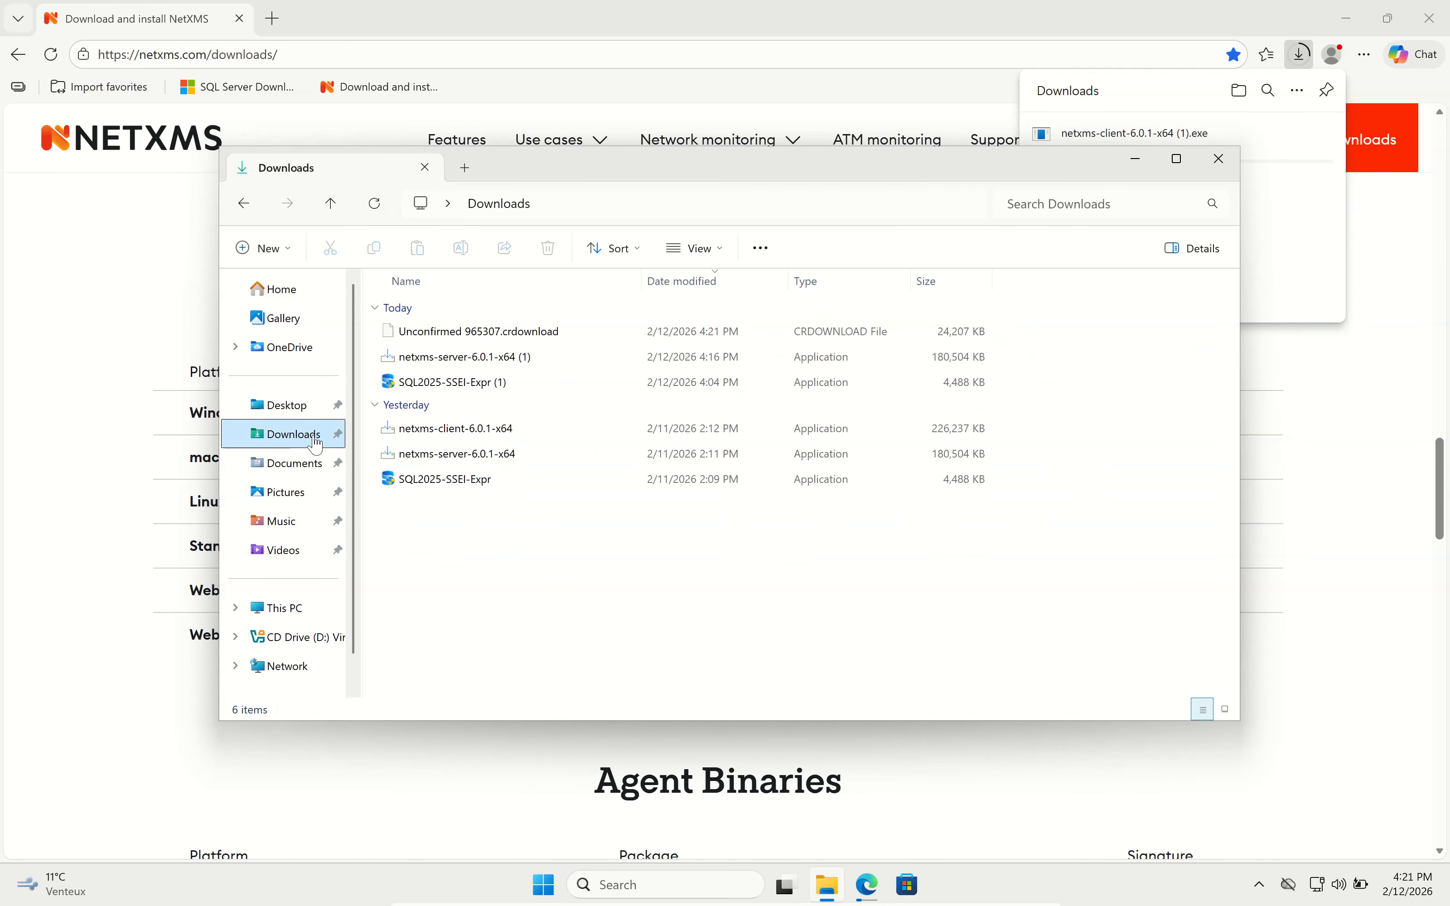
{"action": "left_click", "coordinate": [502, 432]}
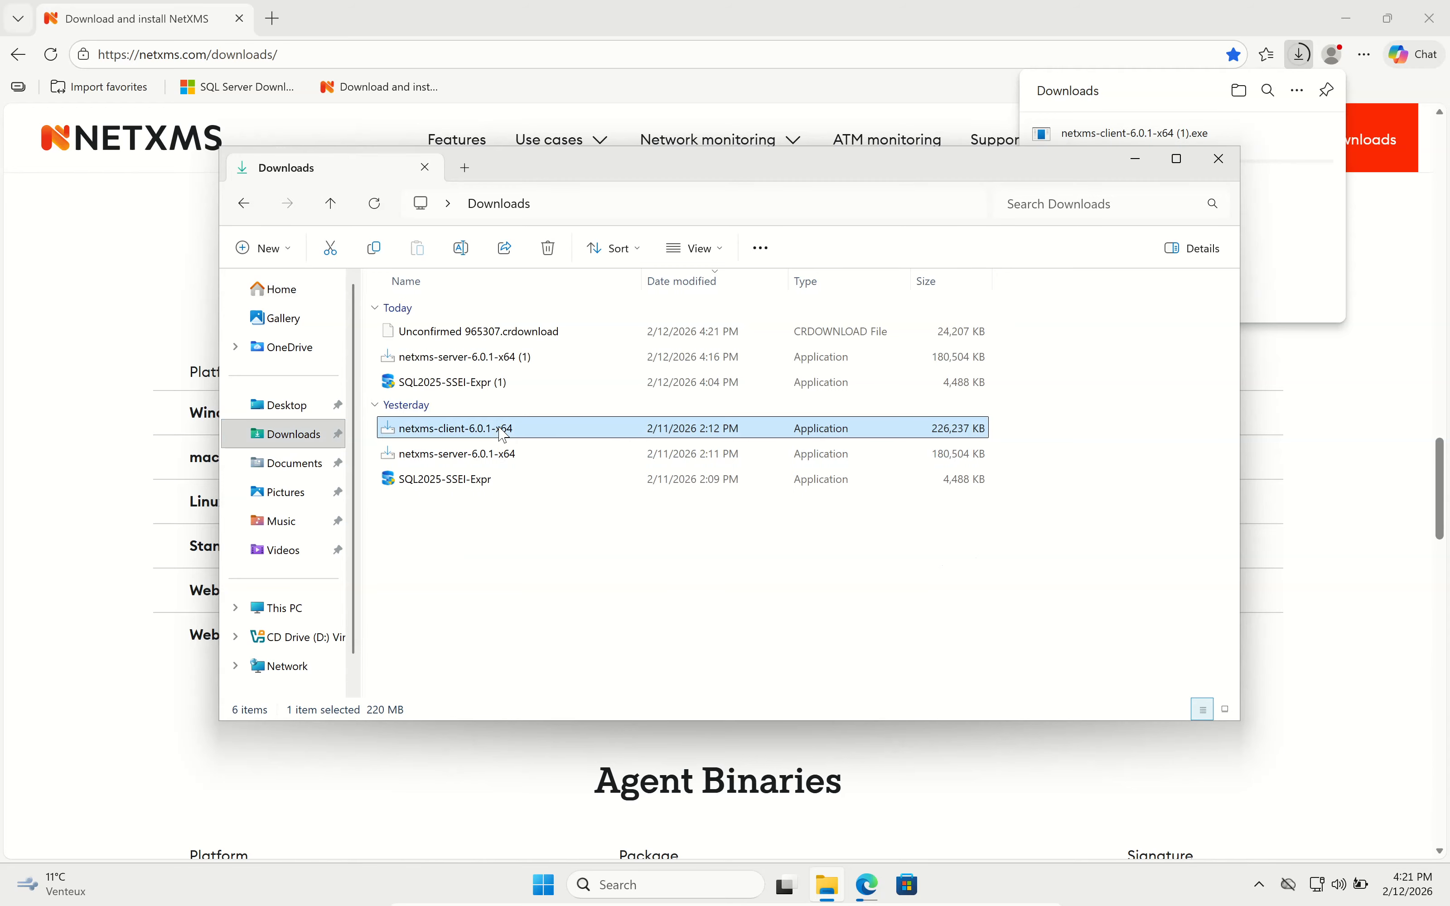
{"action": "double_click", "coordinate": [503, 431]}
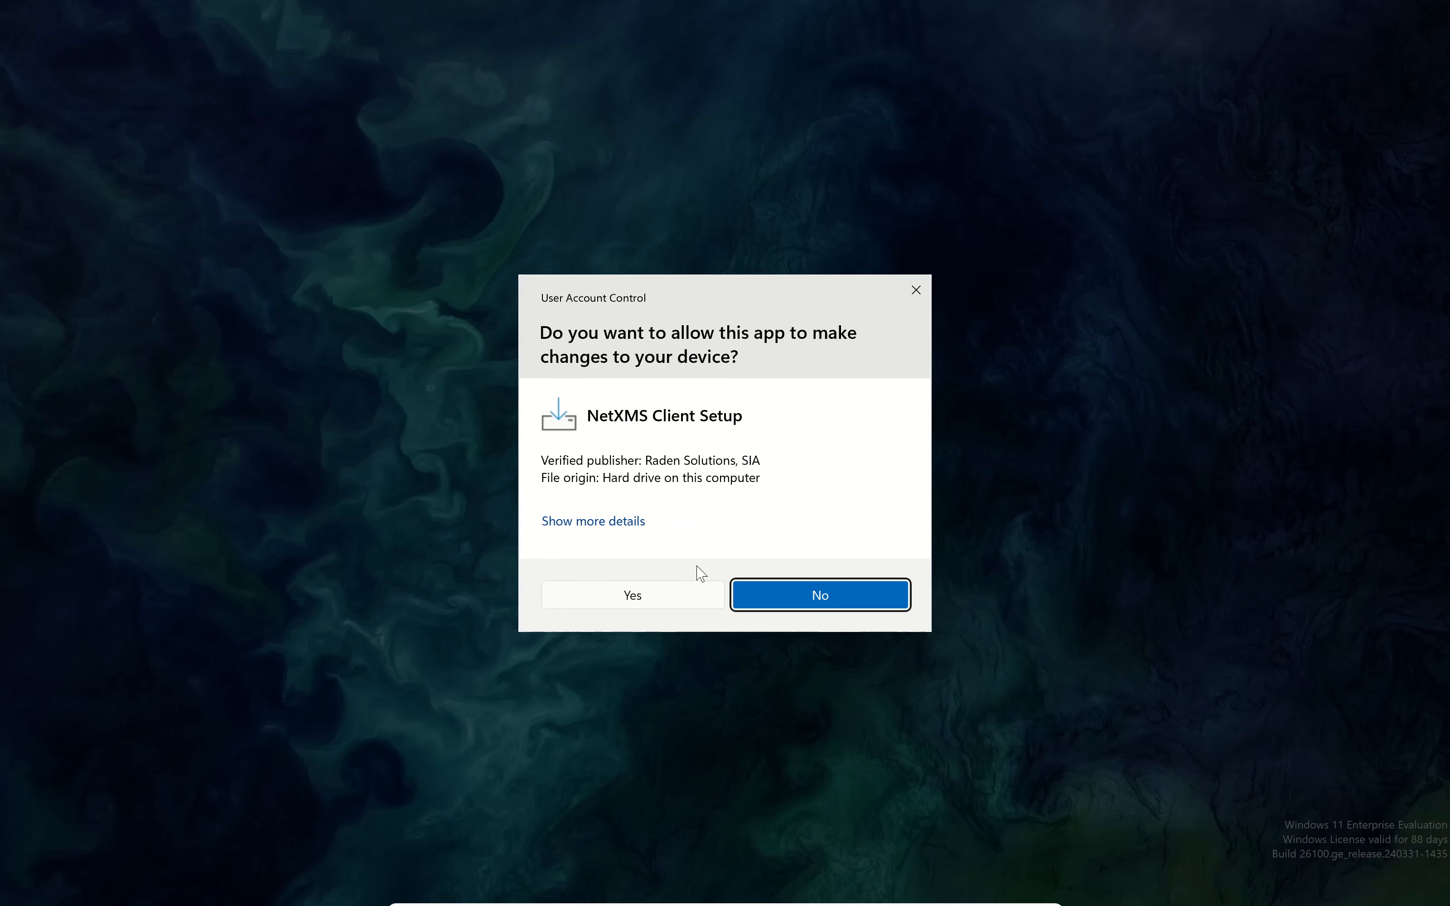
Install NetXMS Client 6.0.1 with the default folder, all components, NetXMS Start Menu folder and no shortcuts.
{"action": "left_click", "coordinate": [652, 593]}
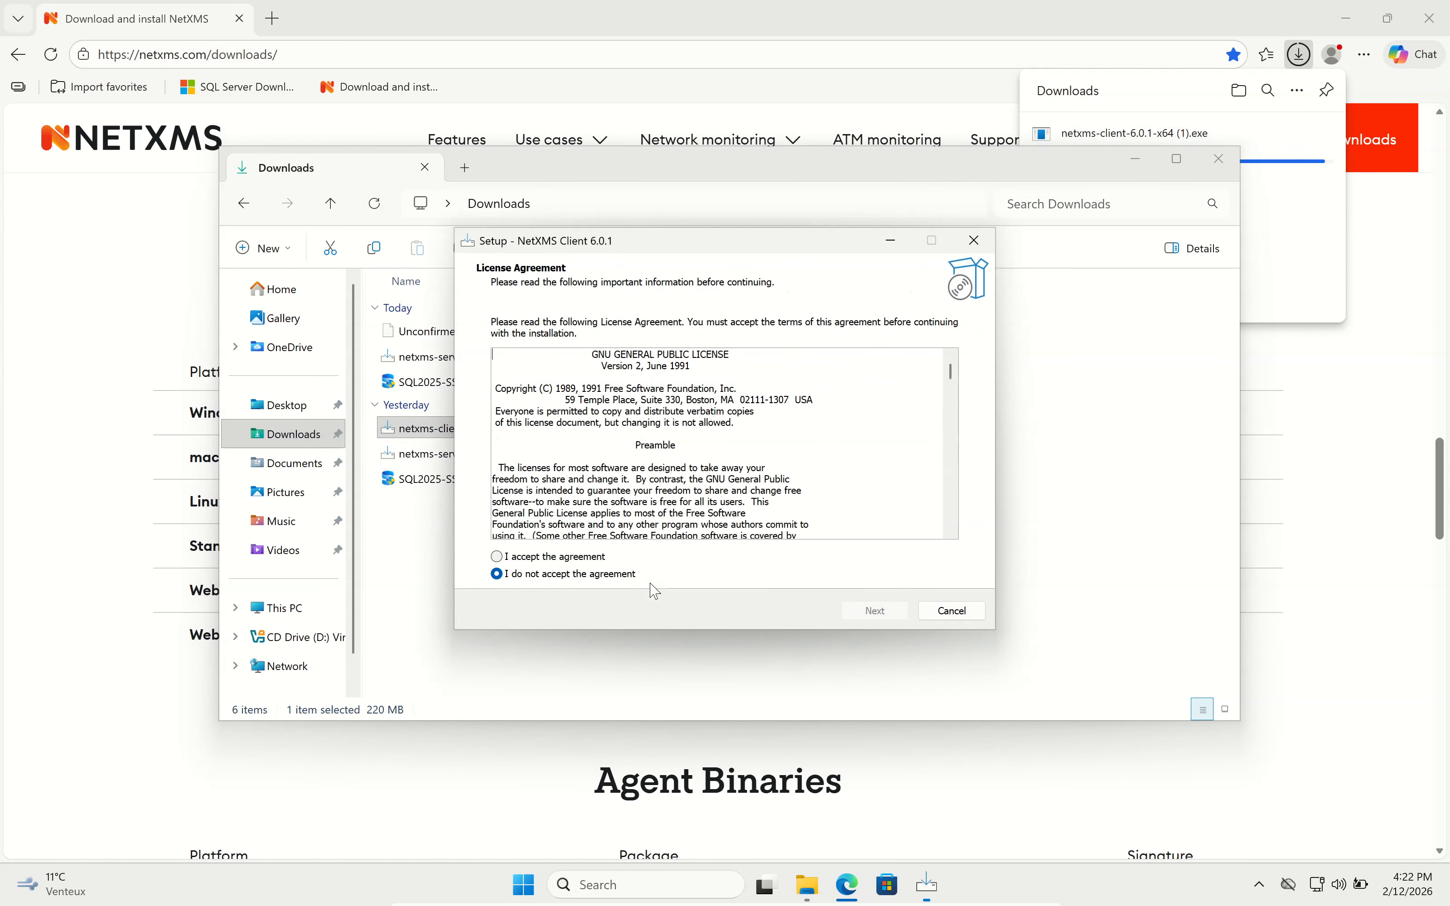
{"action": "left_click", "coordinate": [580, 562]}
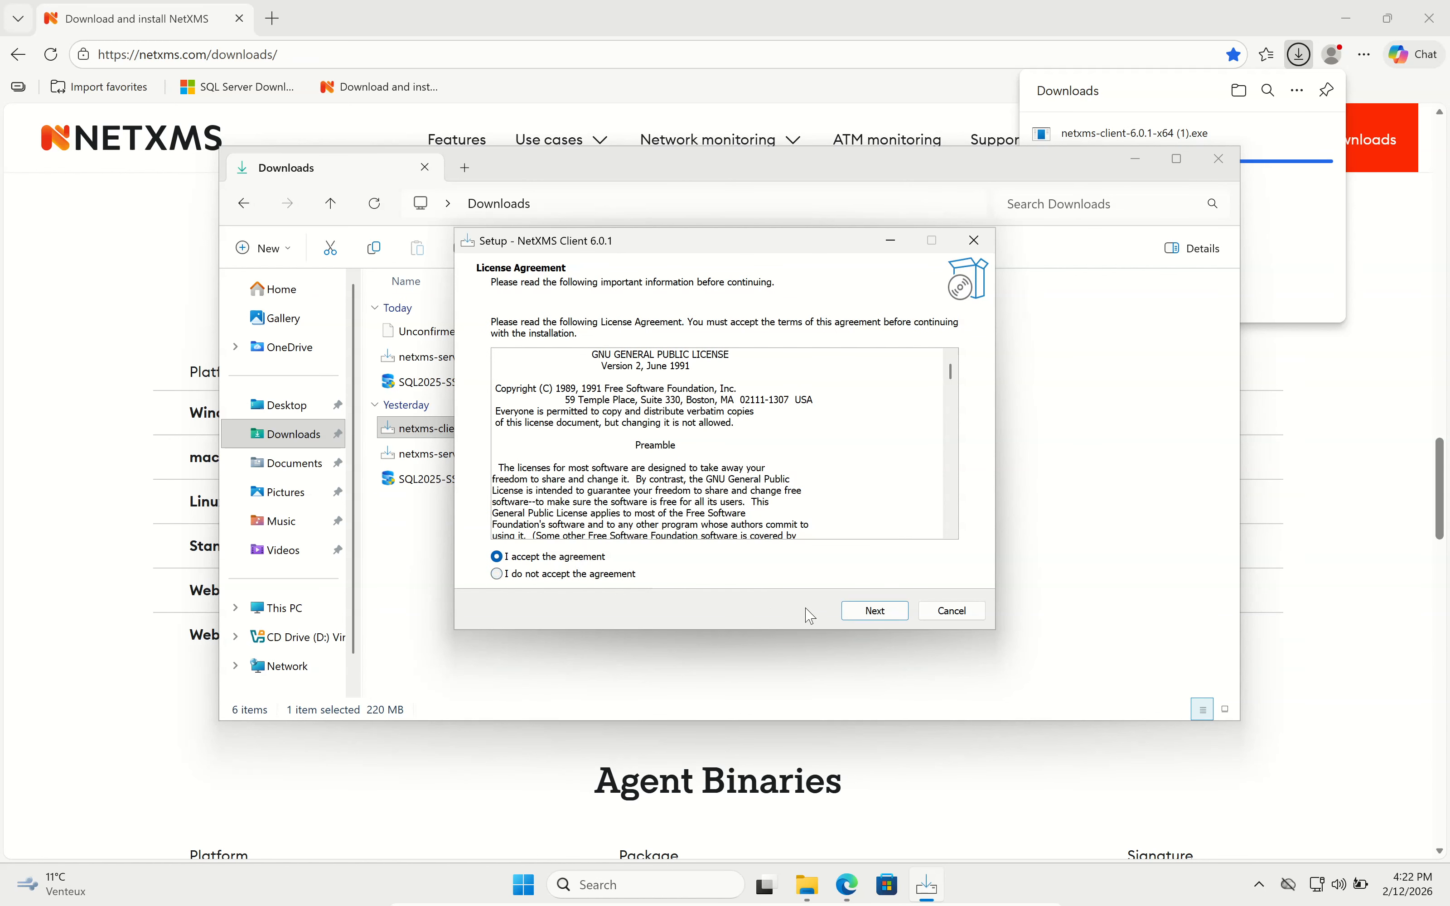
{"action": "left_click", "coordinate": [872, 611]}
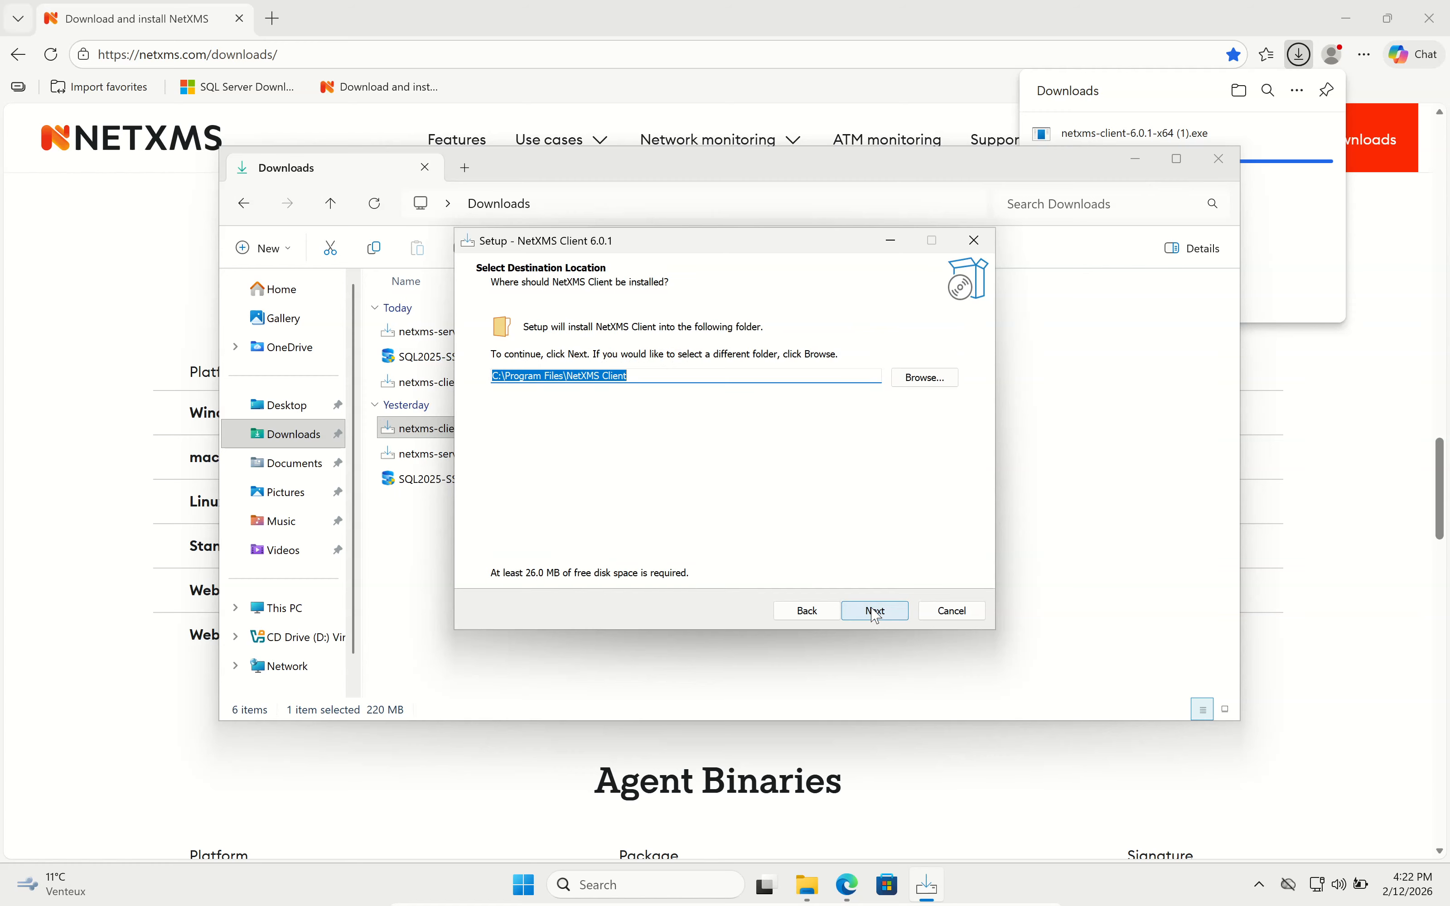
{"action": "left_click", "coordinate": [875, 615]}
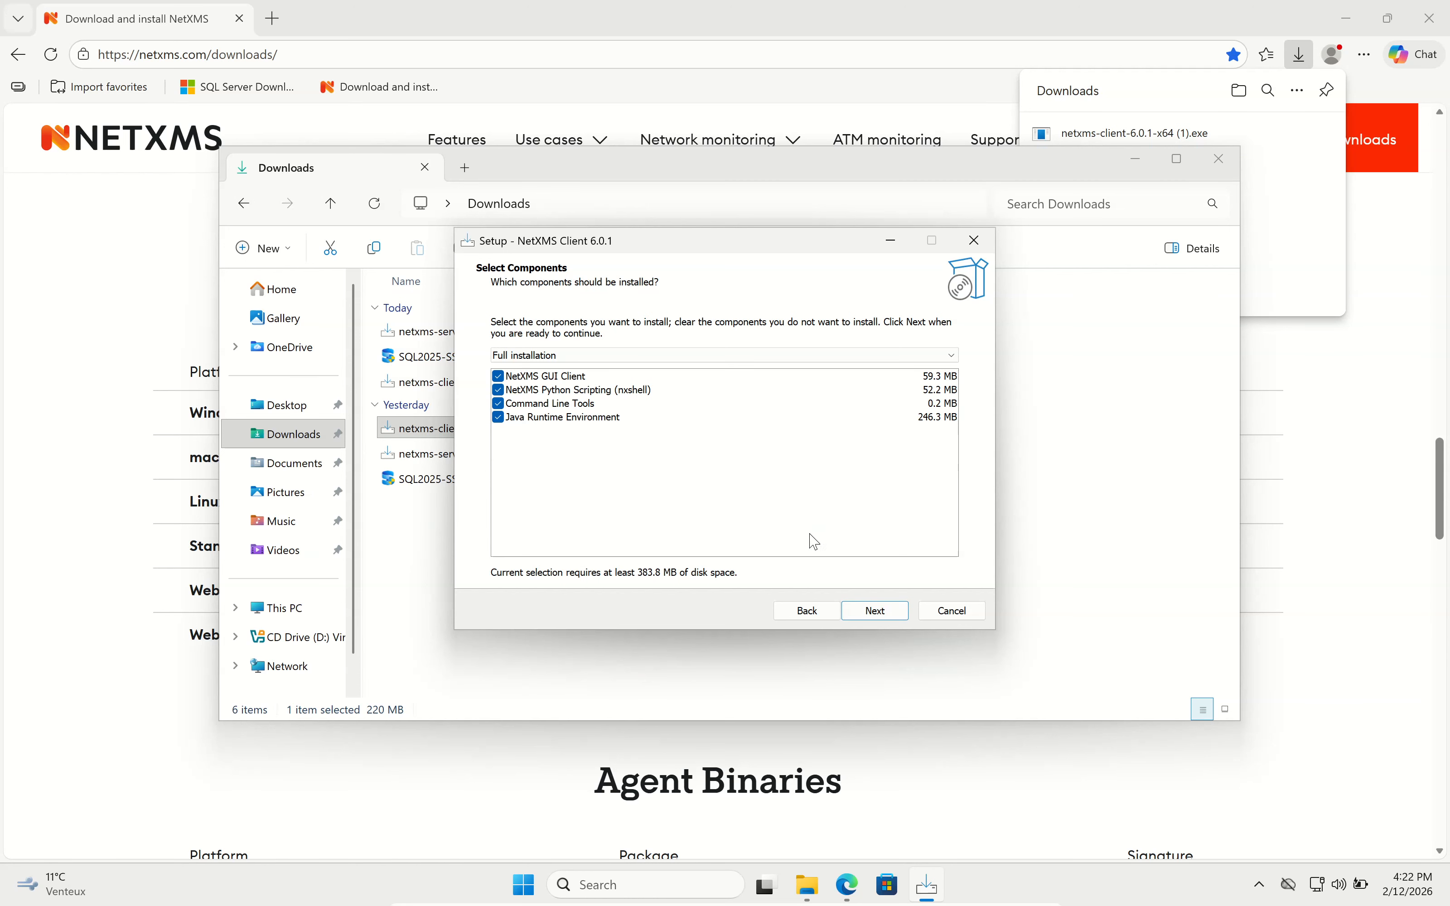
{"action": "left_click", "coordinate": [896, 619]}
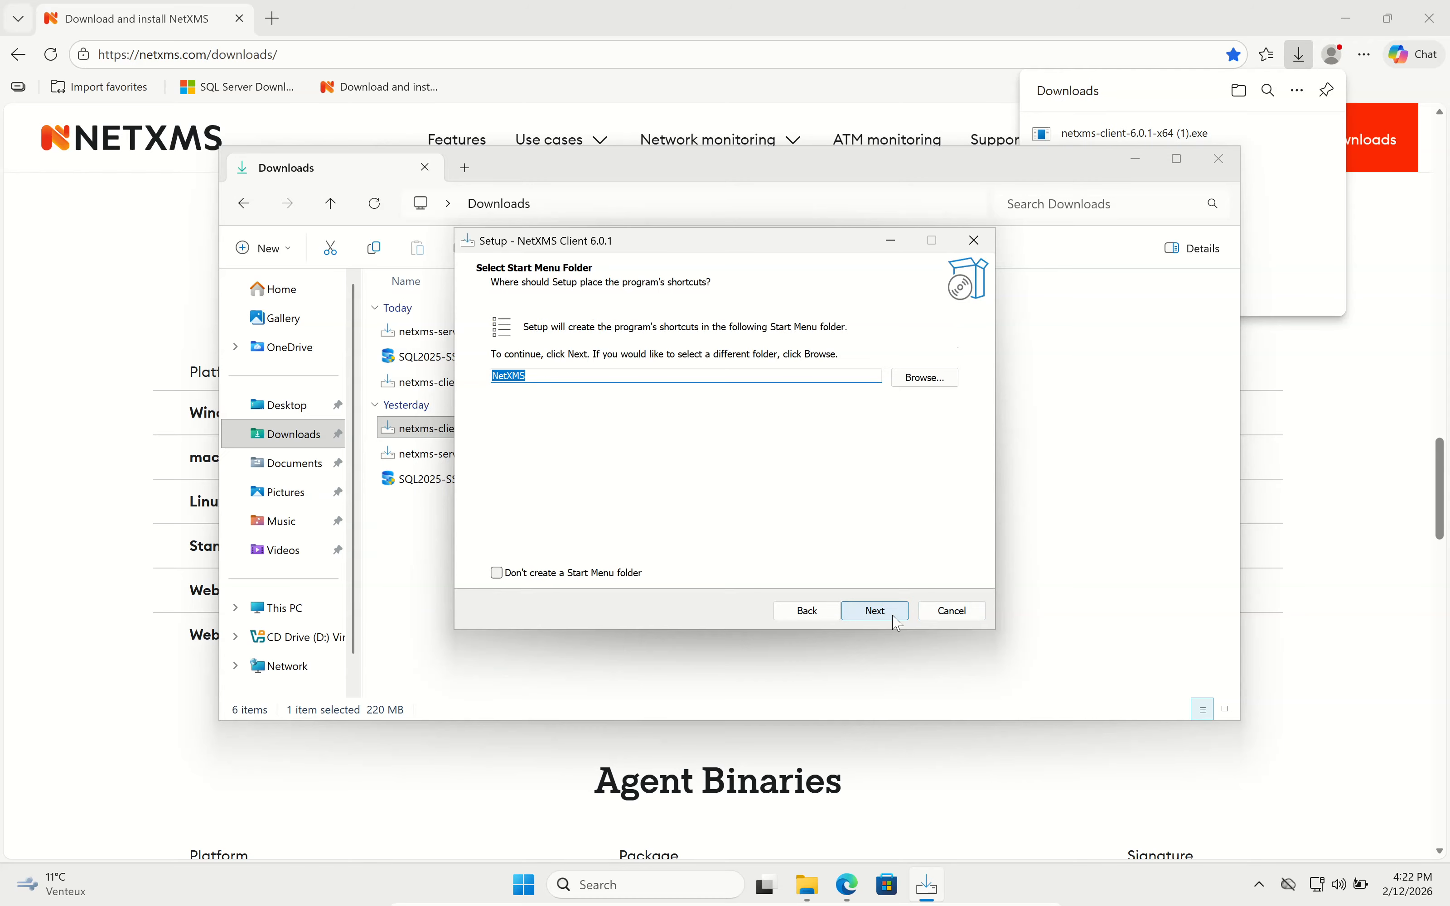
{"action": "left_click", "coordinate": [897, 621]}
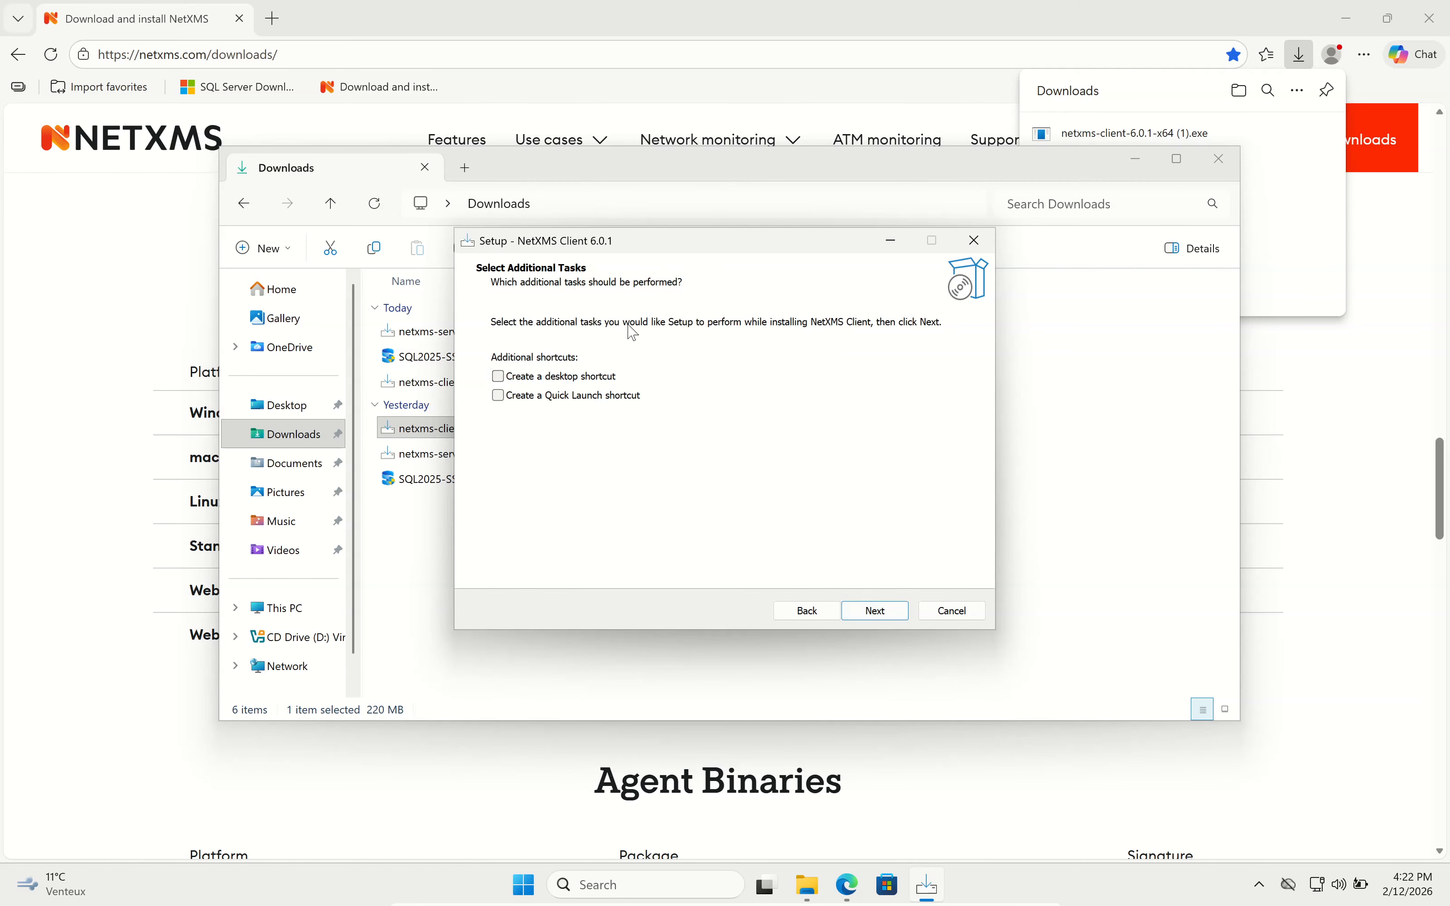
{"action": "left_click", "coordinate": [876, 611]}
{"action": "left_click", "coordinate": [880, 611]}
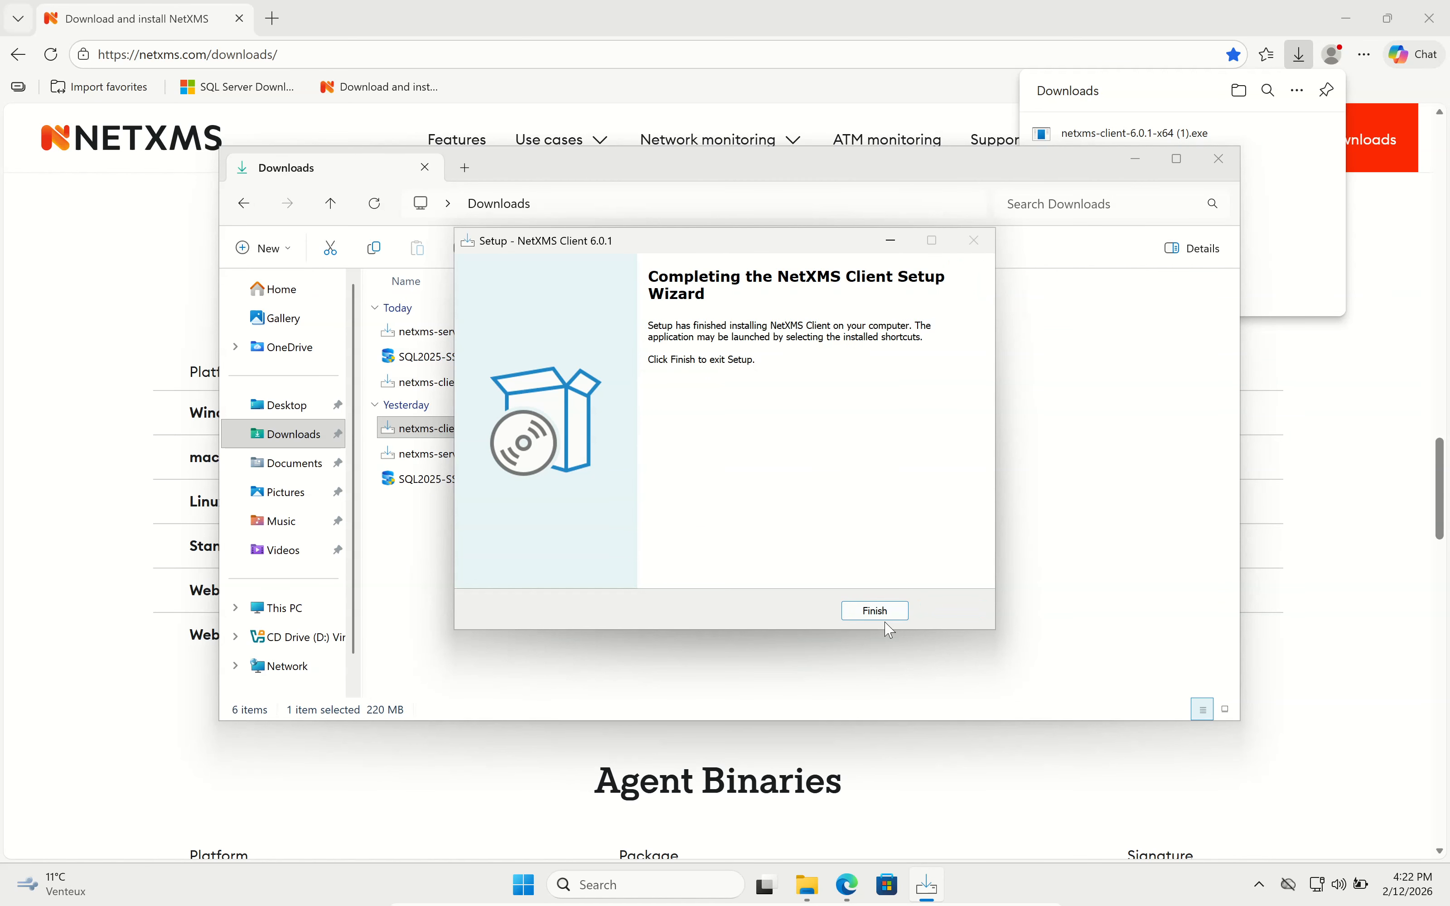
{"action": "left_click", "coordinate": [889, 617]}
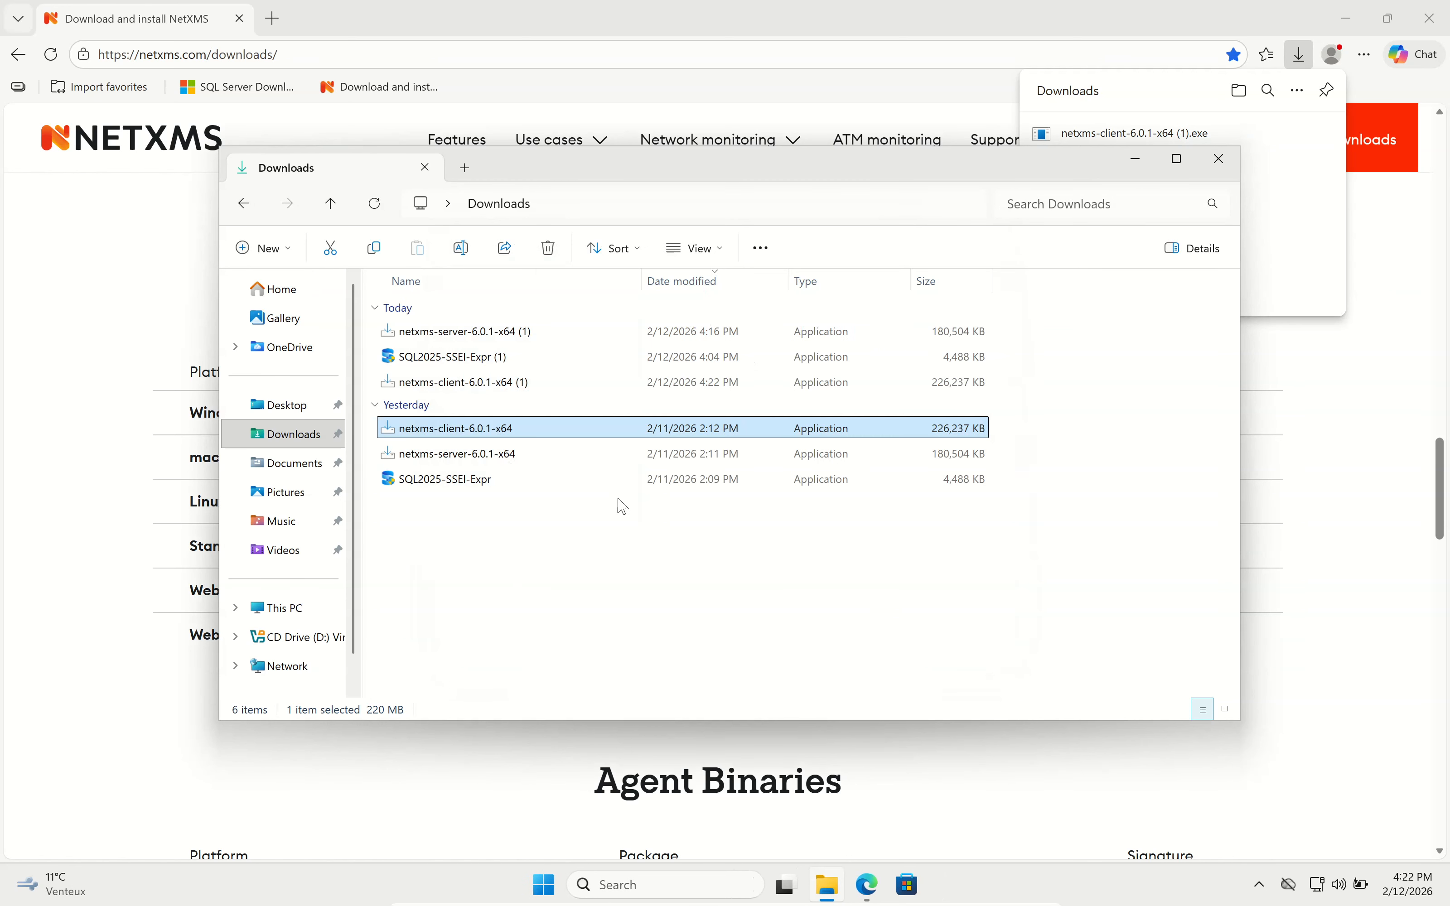
Minimize the open windows and launch NetXMS Client from the Start menu.
{"action": "left_click", "coordinate": [1133, 162]}
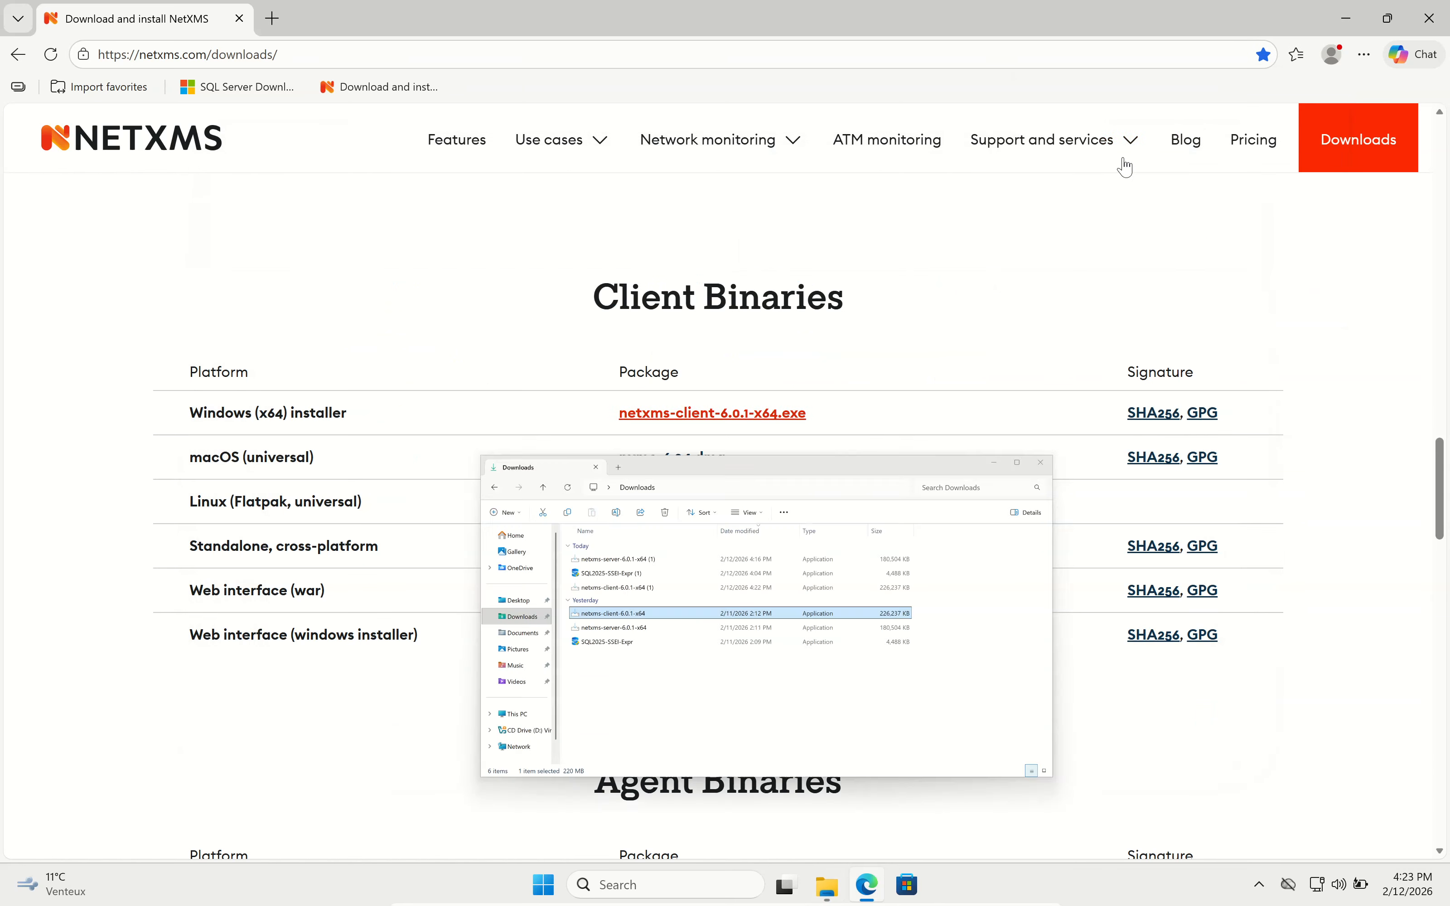
{"action": "left_click", "coordinate": [1345, 18]}
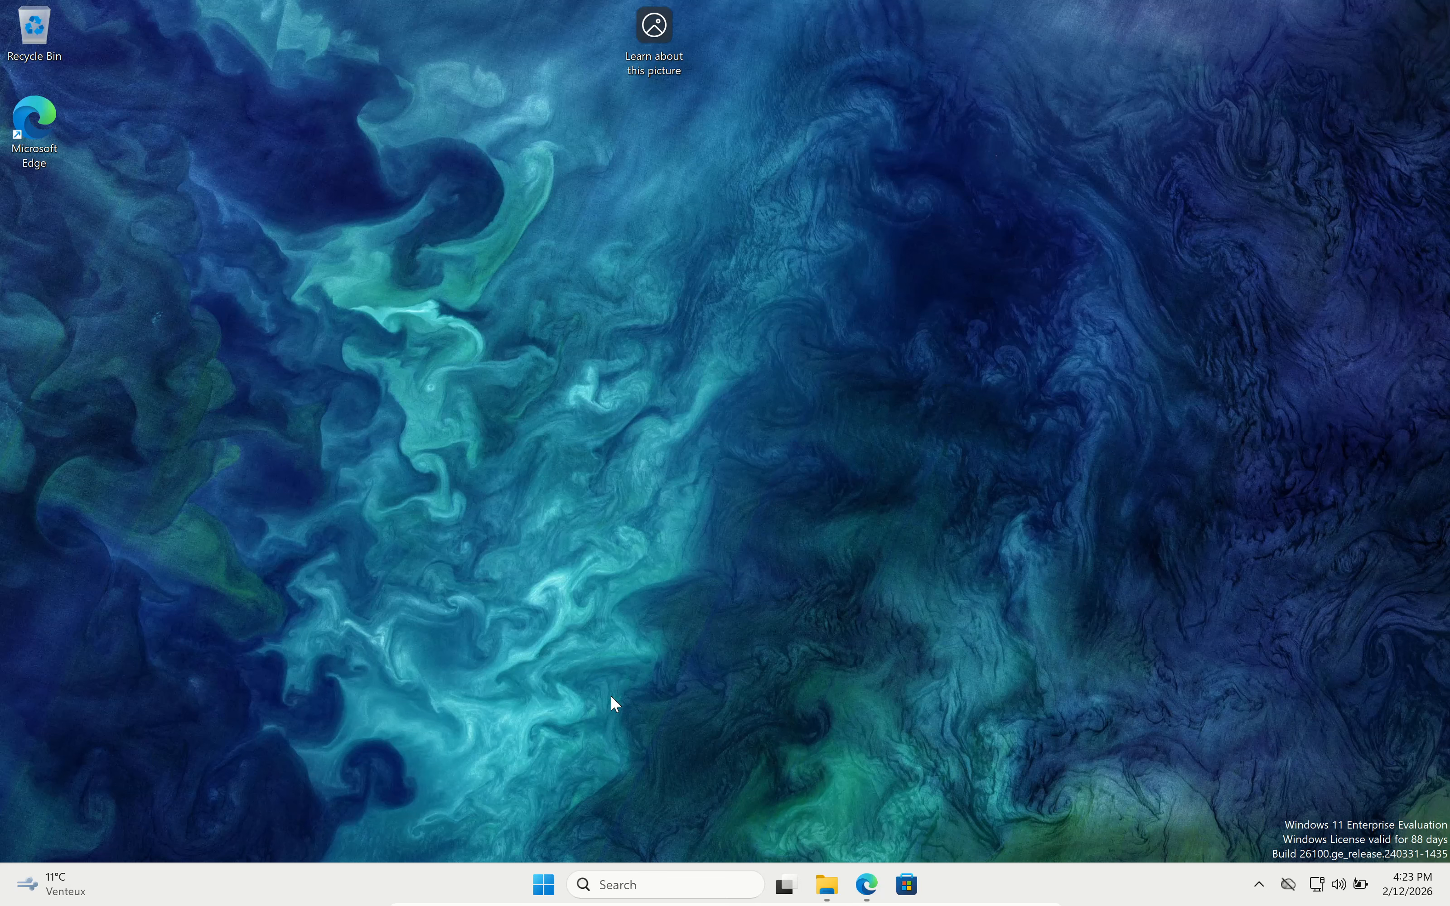
{"action": "left_click", "coordinate": [547, 891]}
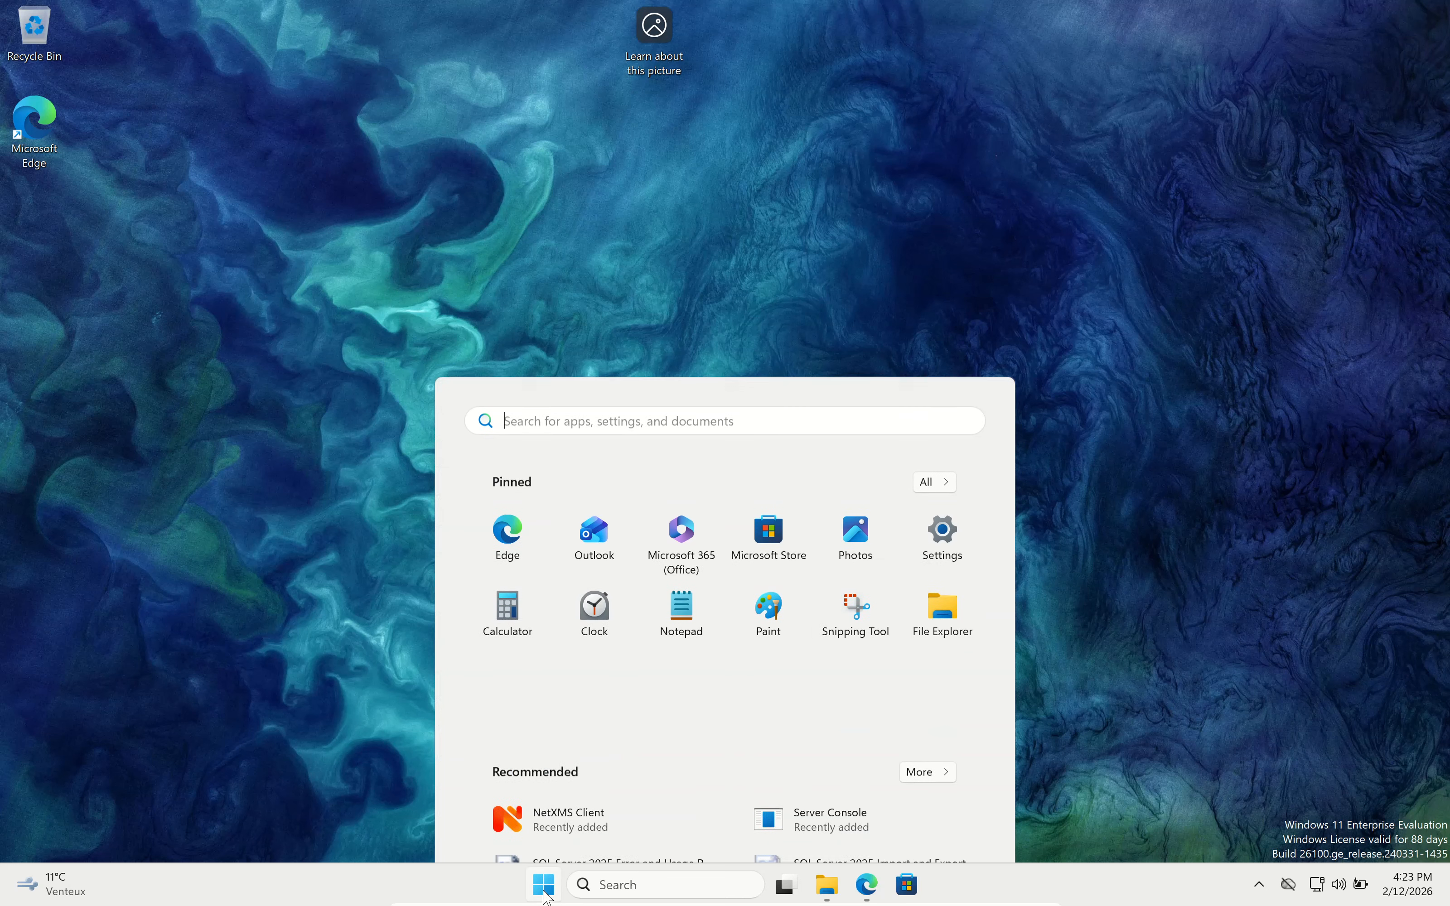
{"action": "left_click", "coordinate": [601, 641]}
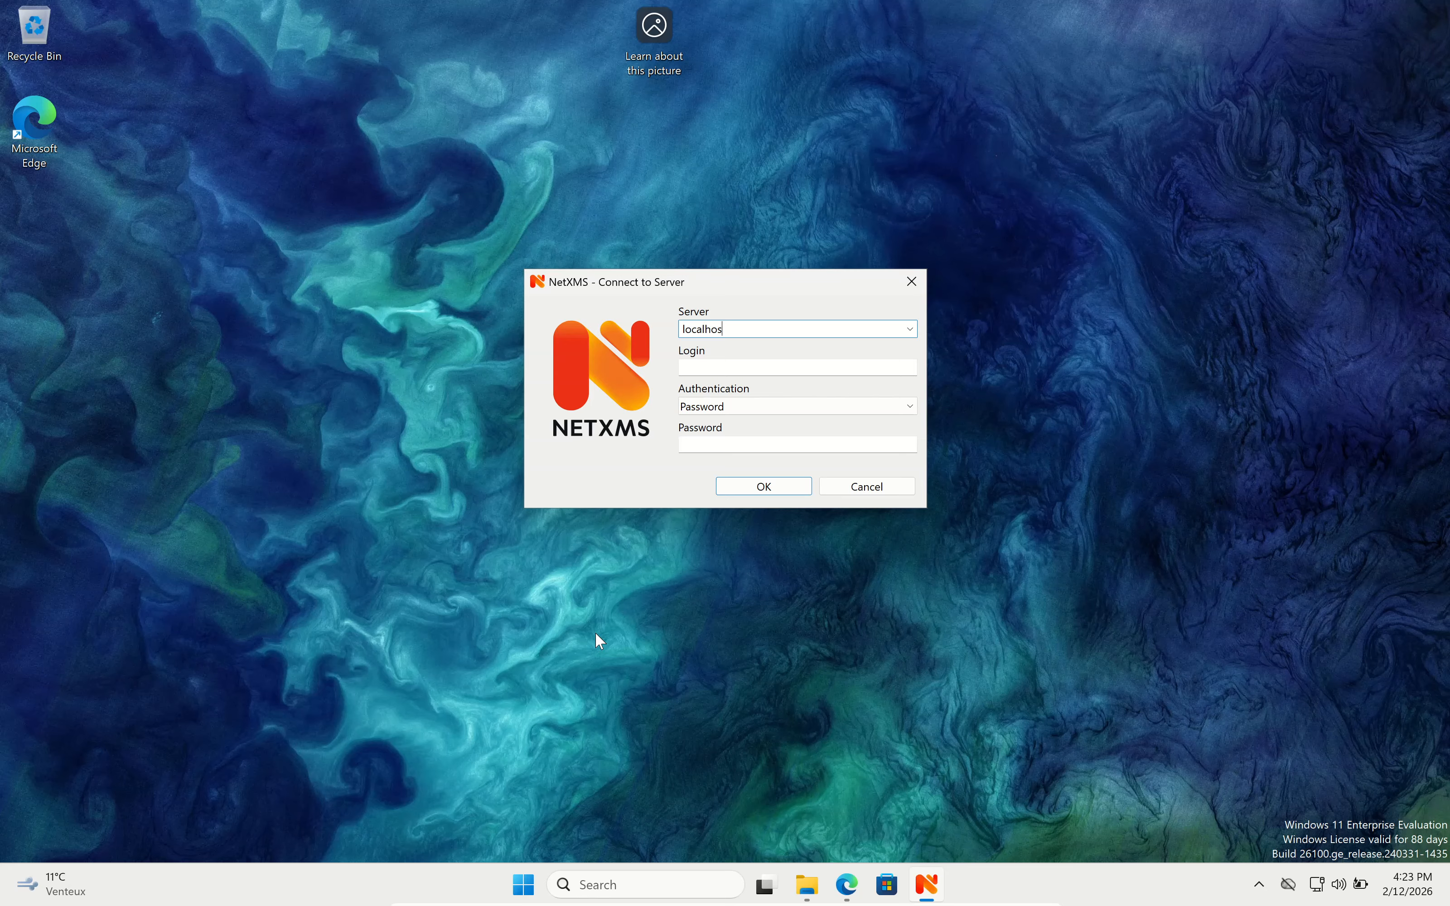
Correct the server name to localhost and enter admin as the login.
{"action": "key", "text": "Tab"}
{"action": "left_click", "coordinate": [748, 327]}
{"action": "left_click", "coordinate": [747, 330]}
{"action": "type", "text": "t"}
{"action": "left_click", "coordinate": [708, 371]}
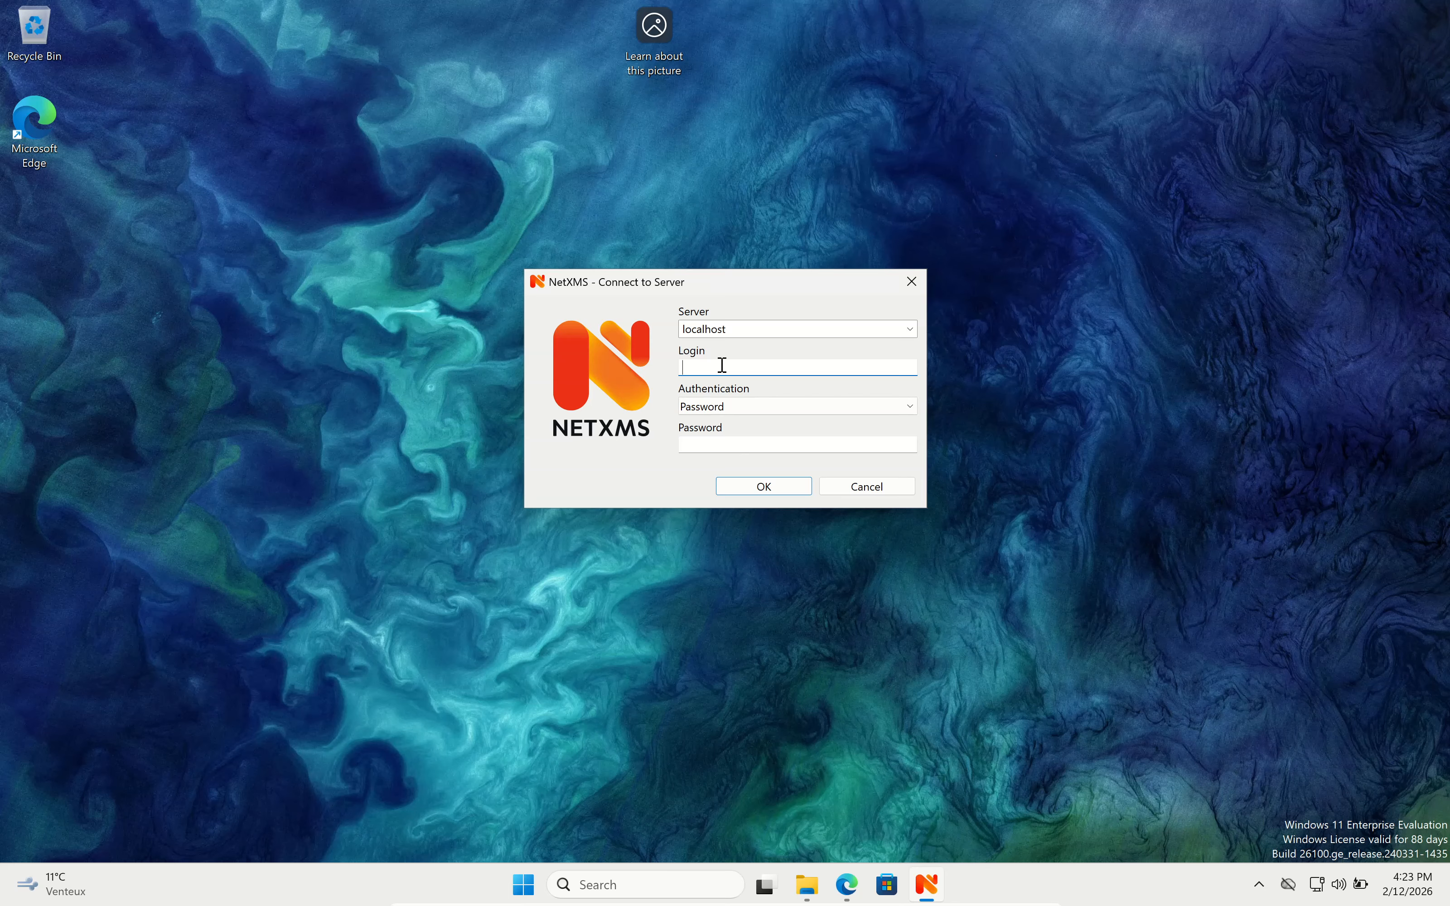
{"action": "type", "text": "admin"}
{"action": "key", "text": "Tab"}
{"action": "key", "text": "Tab"}
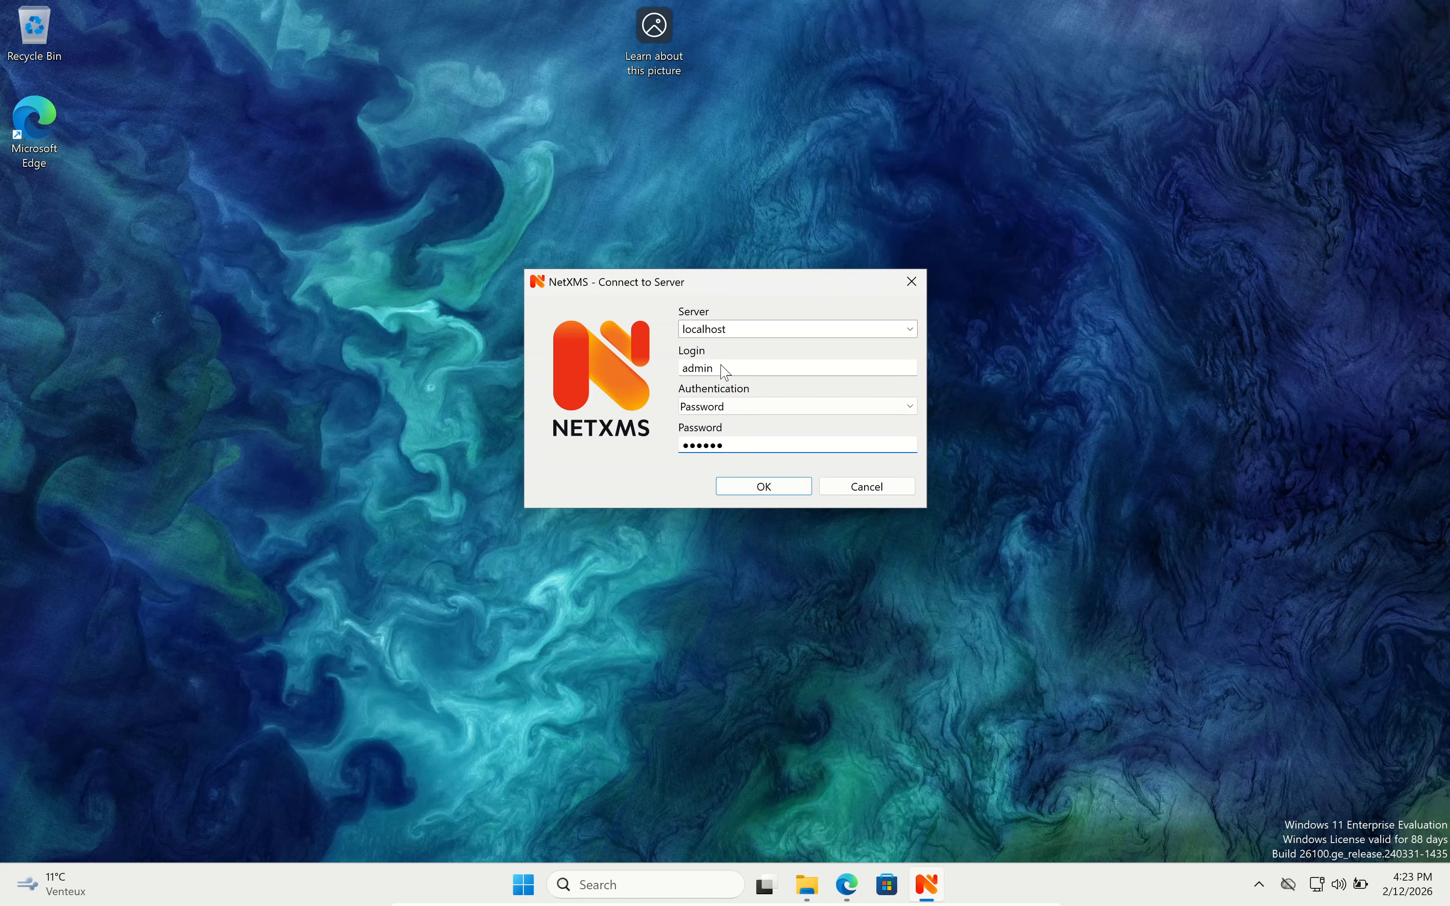
Connect as admin, then set and confirm a new password when prompted.
{"action": "key", "text": "Return"}
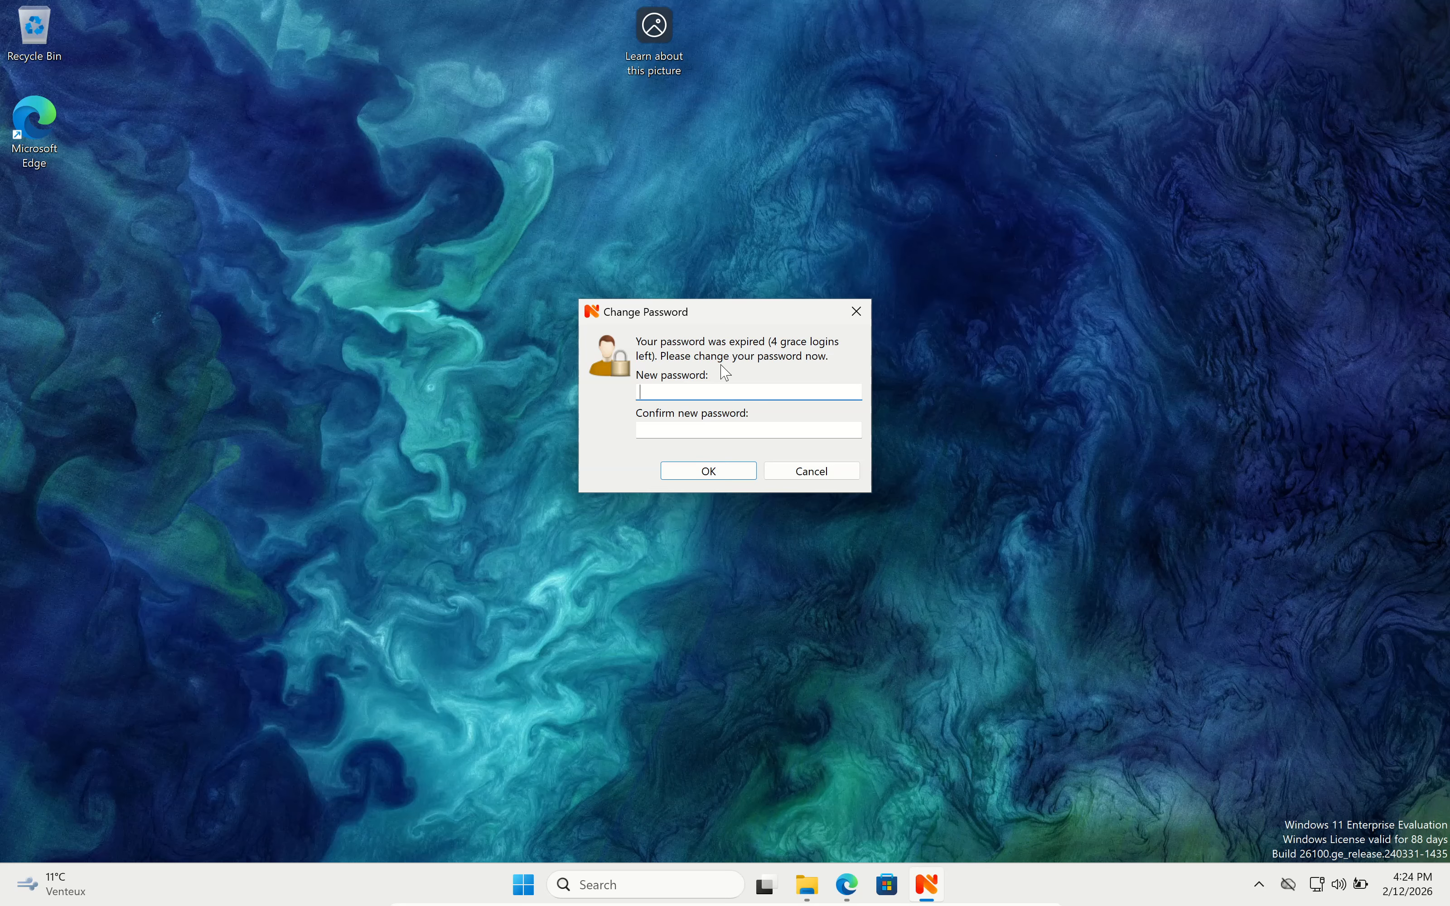
{"action": "type", "text": "••"}
{"action": "key", "text": "Tab"}
{"action": "type", "text": "•"}
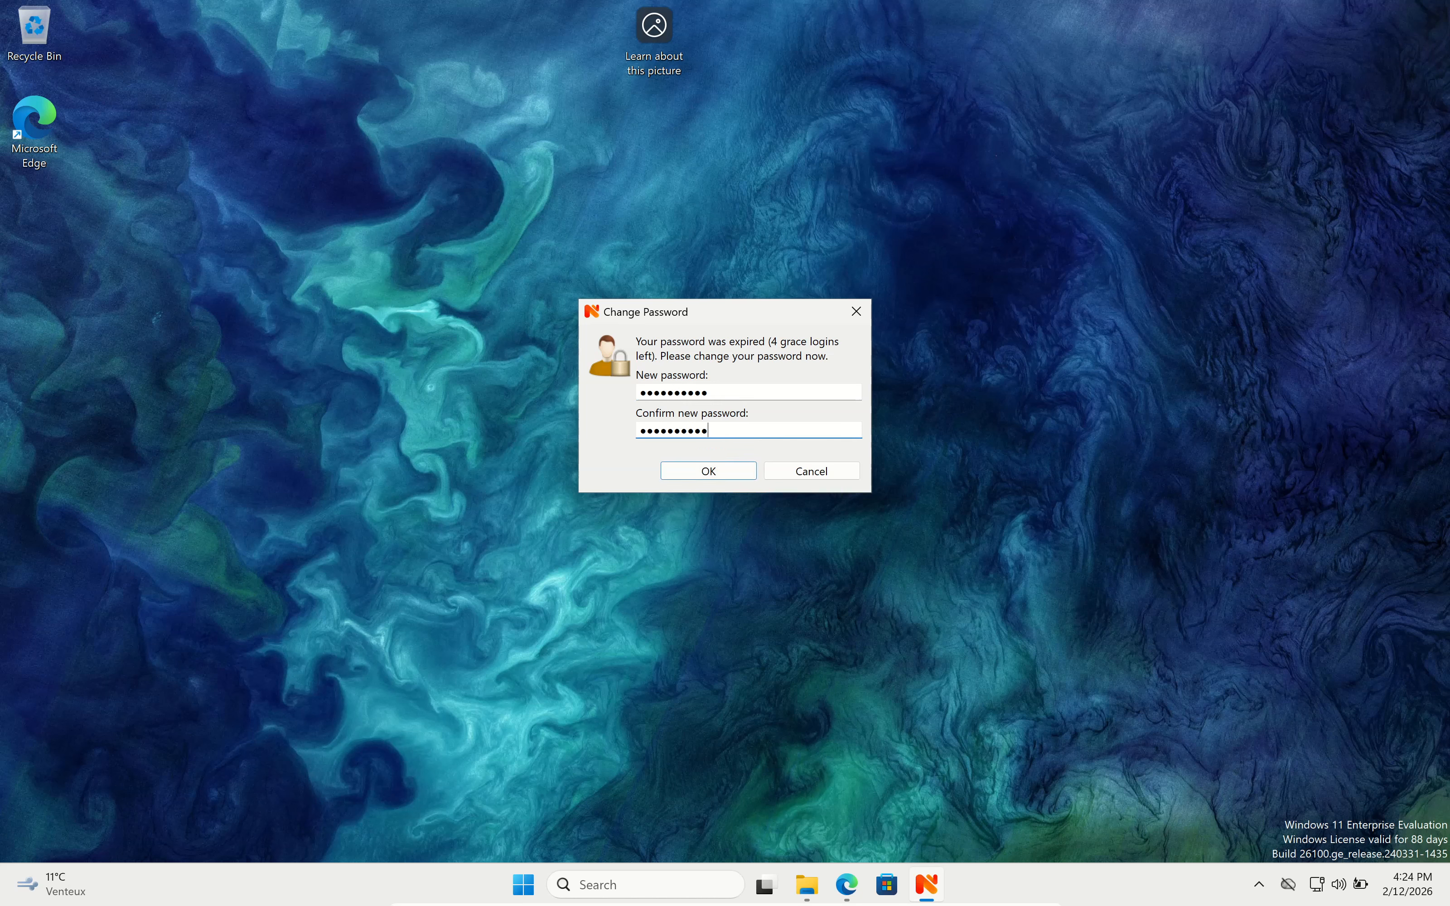
{"action": "left_click", "coordinate": [709, 472]}
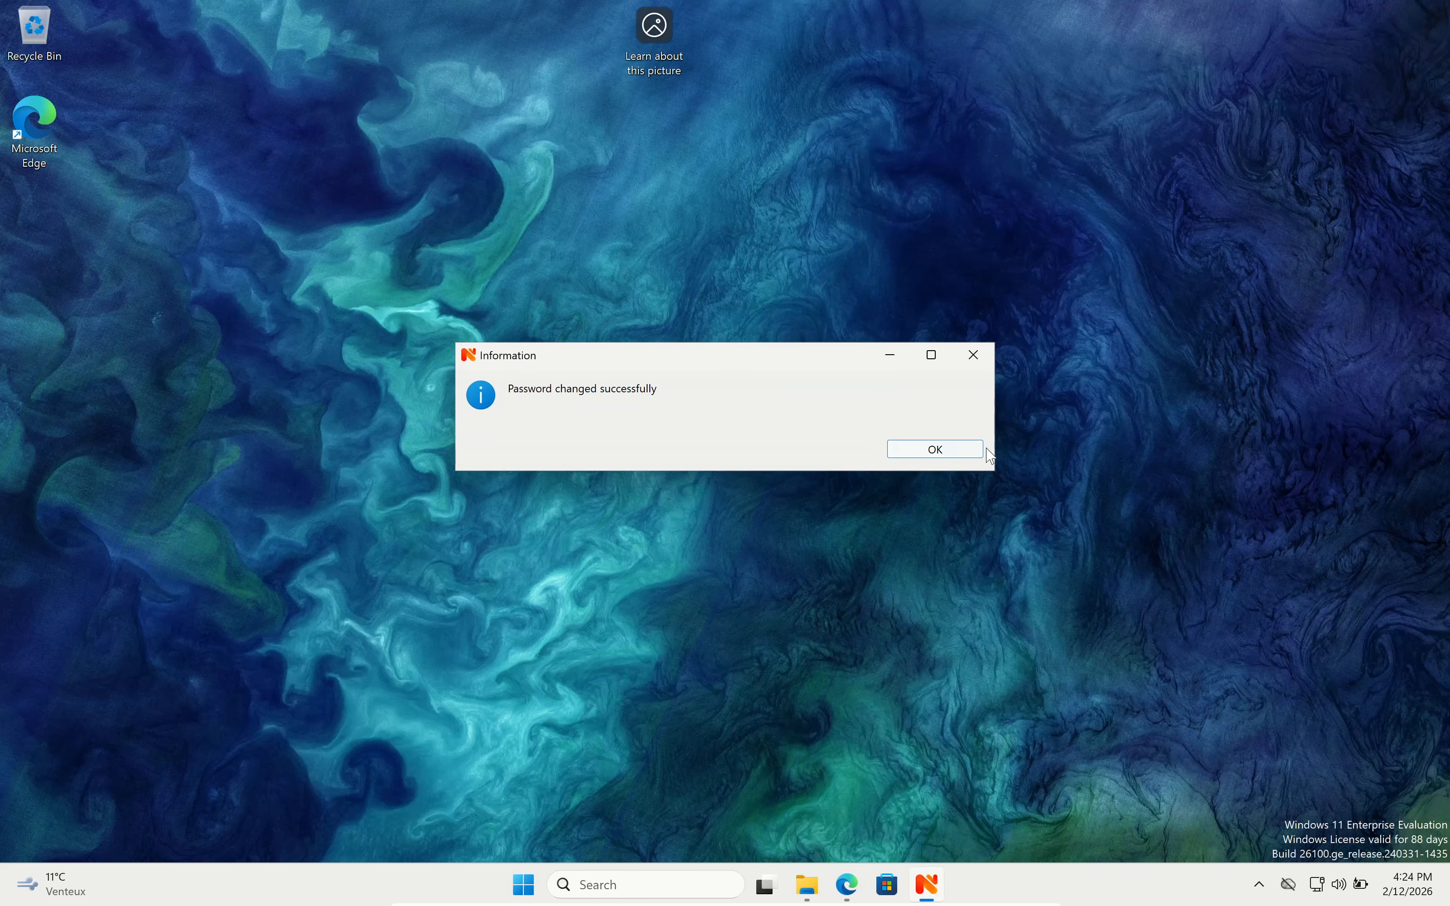
{"action": "left_click", "coordinate": [964, 451]}
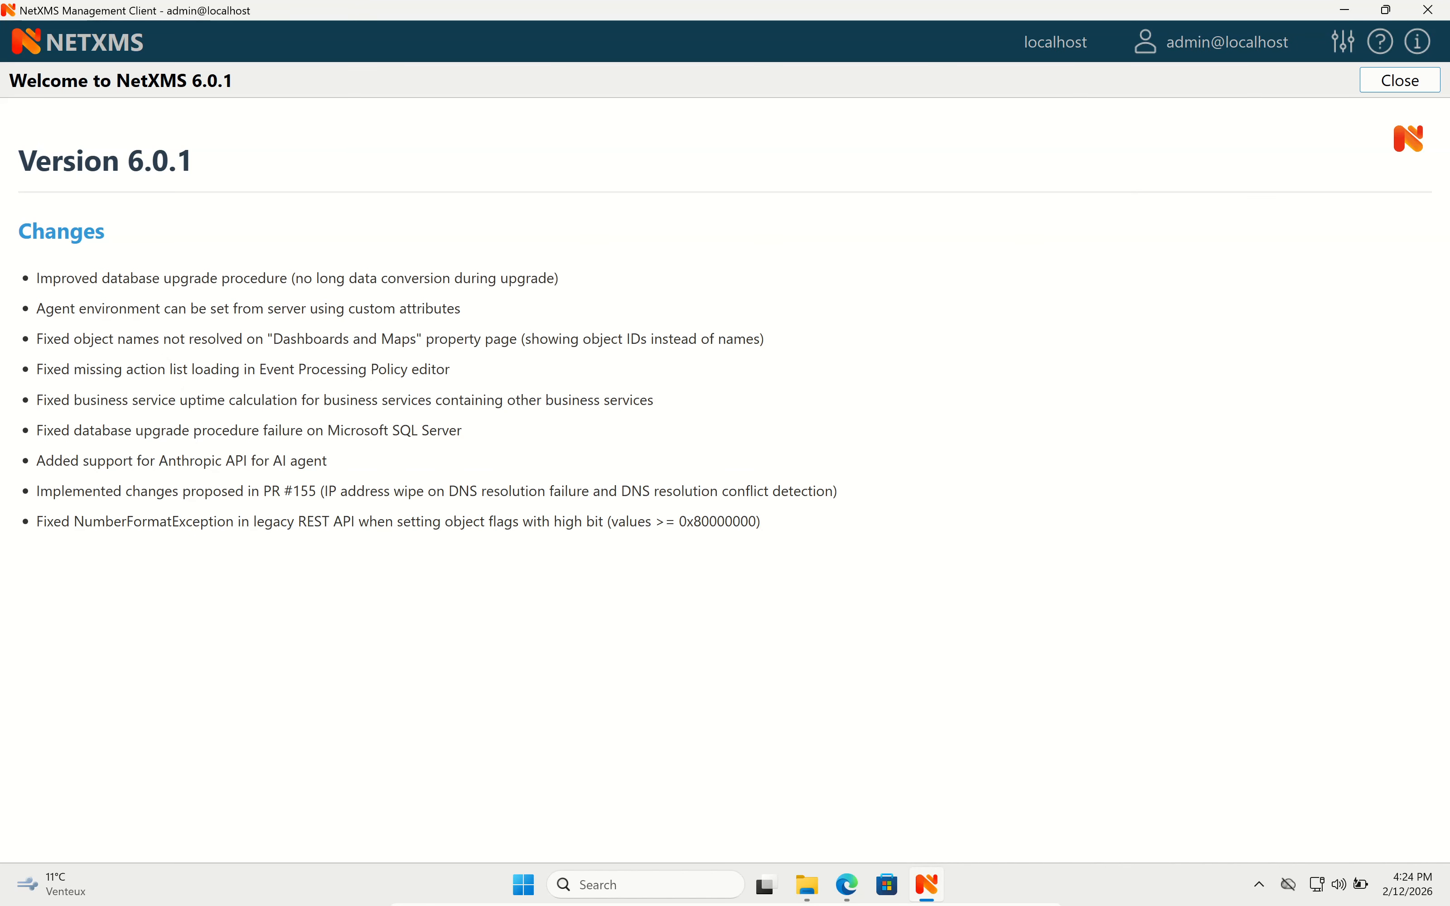
Close the Welcome page and view DESKTOP-G7G87A2's Data Collection items in the Infrastructure tree.
{"action": "left_click", "coordinate": [1375, 84]}
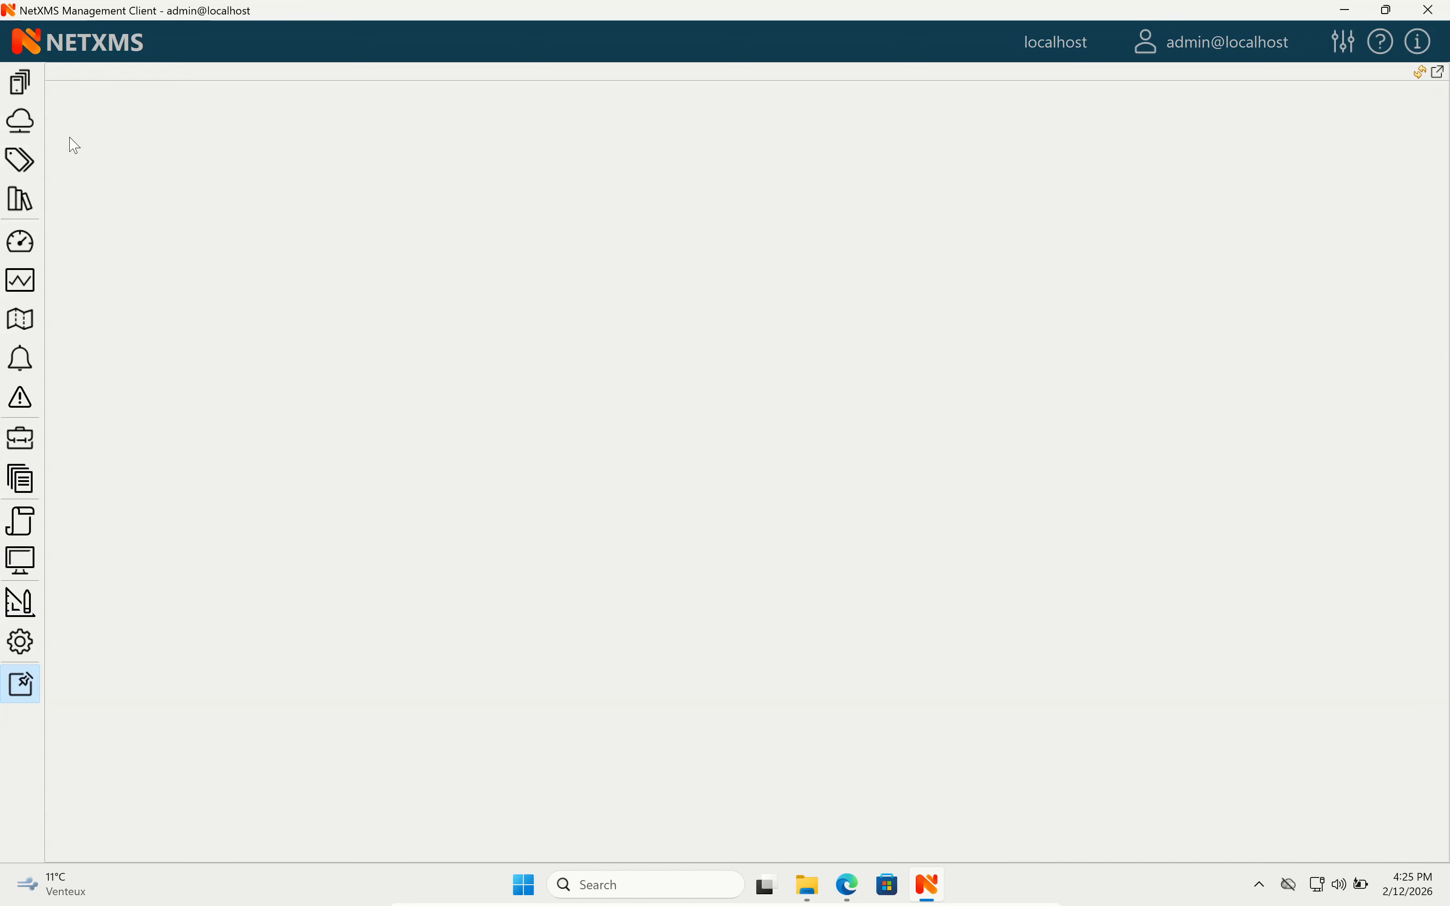
{"action": "left_click", "coordinate": [22, 89]}
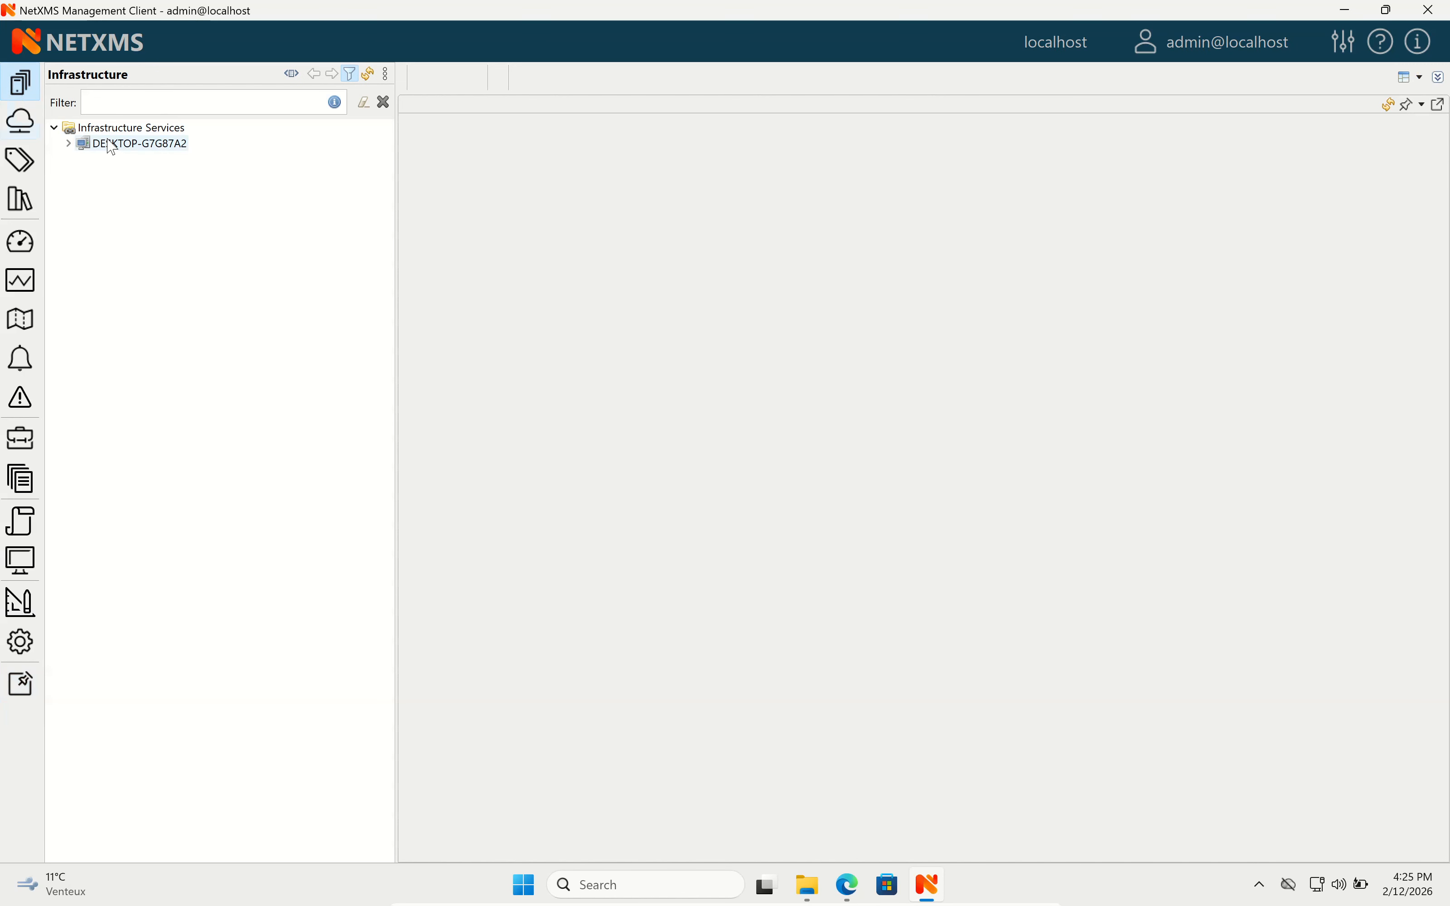
{"action": "left_click", "coordinate": [118, 146]}
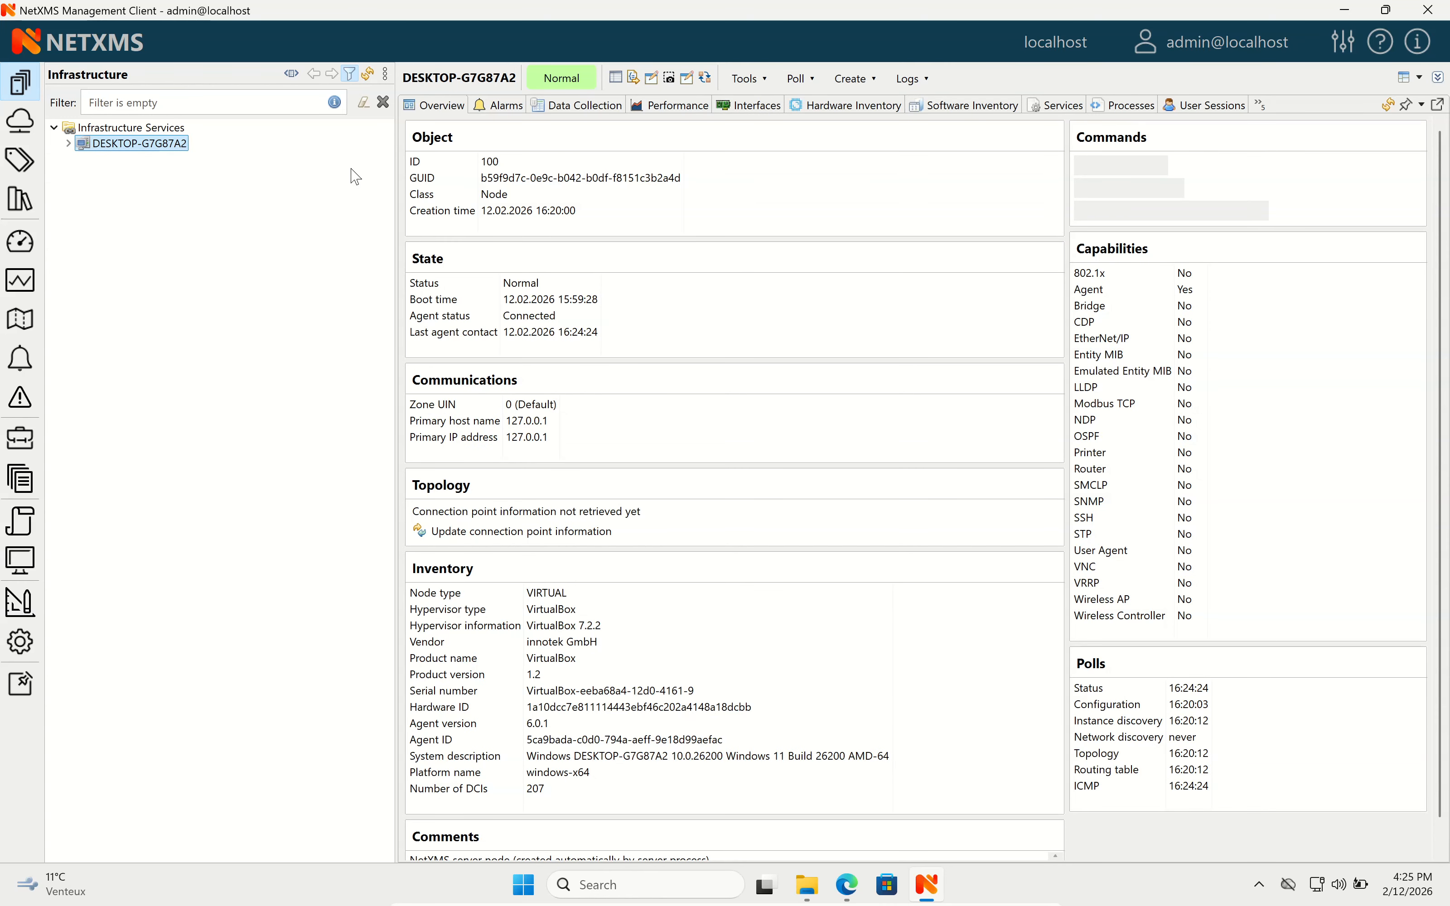
{"action": "left_click", "coordinate": [574, 106]}
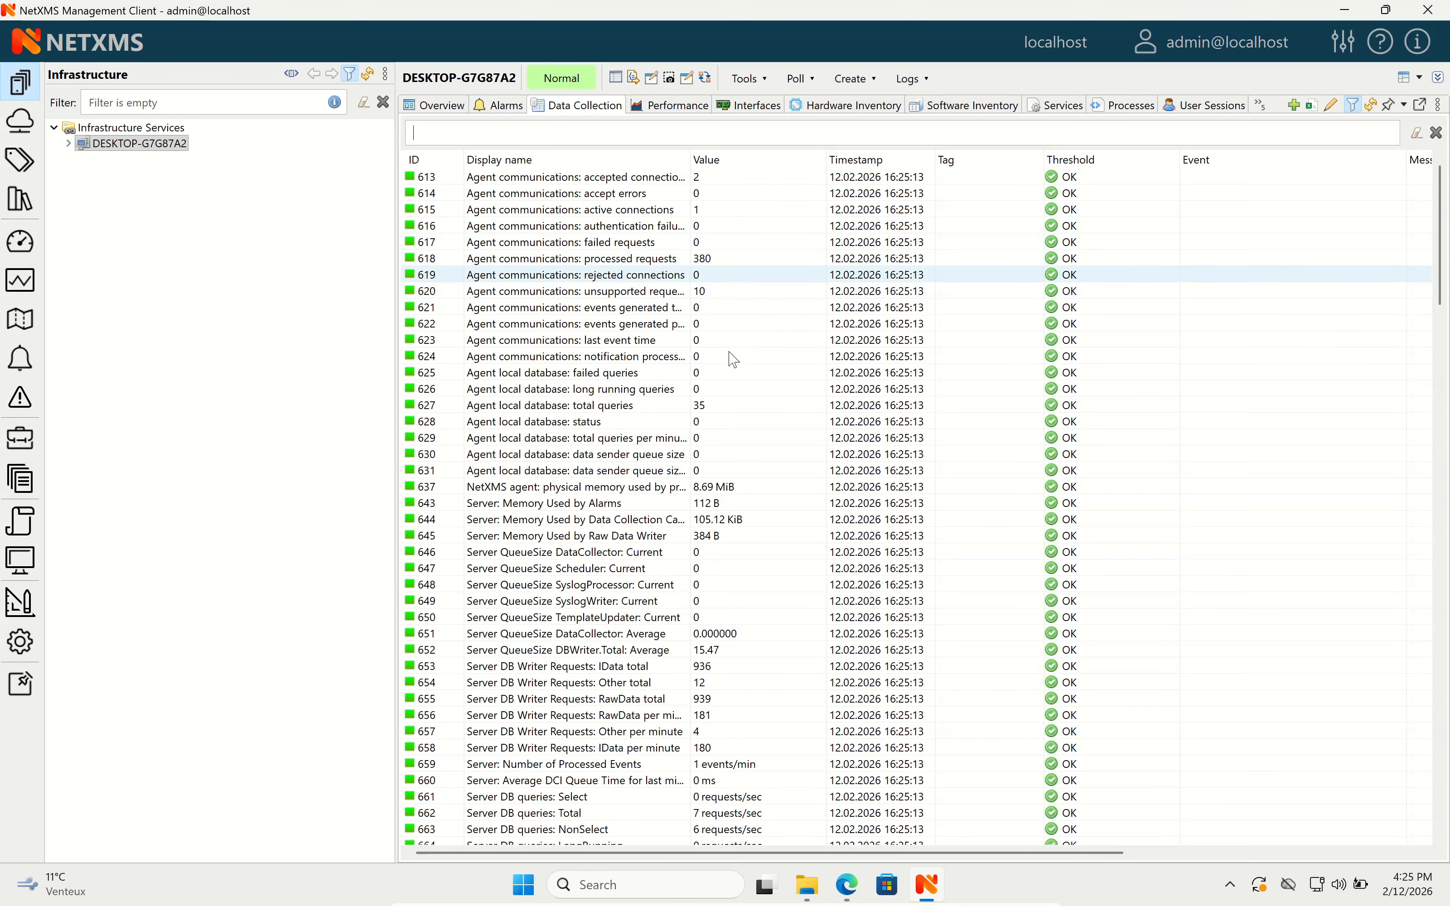
Widen the Data Collection Display name column so full metric names show.
{"action": "scroll", "coordinate": [710, 389], "scroll_direction": "down", "scroll_amount": 6}
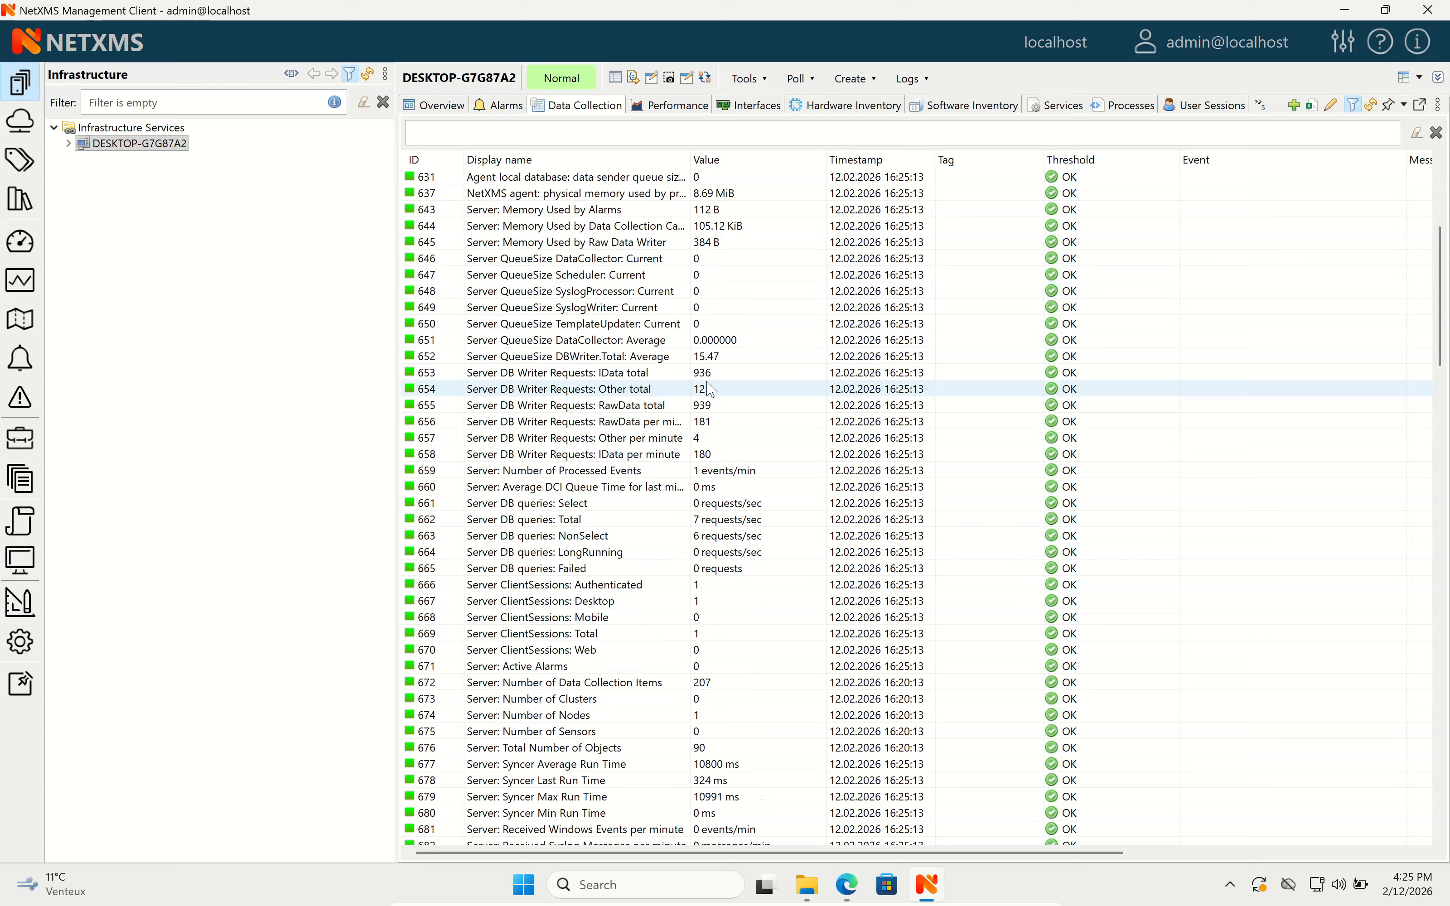
{"action": "left_click", "coordinate": [626, 211]}
{"action": "scroll", "coordinate": [596, 318], "scroll_direction": "up", "scroll_amount": 2}
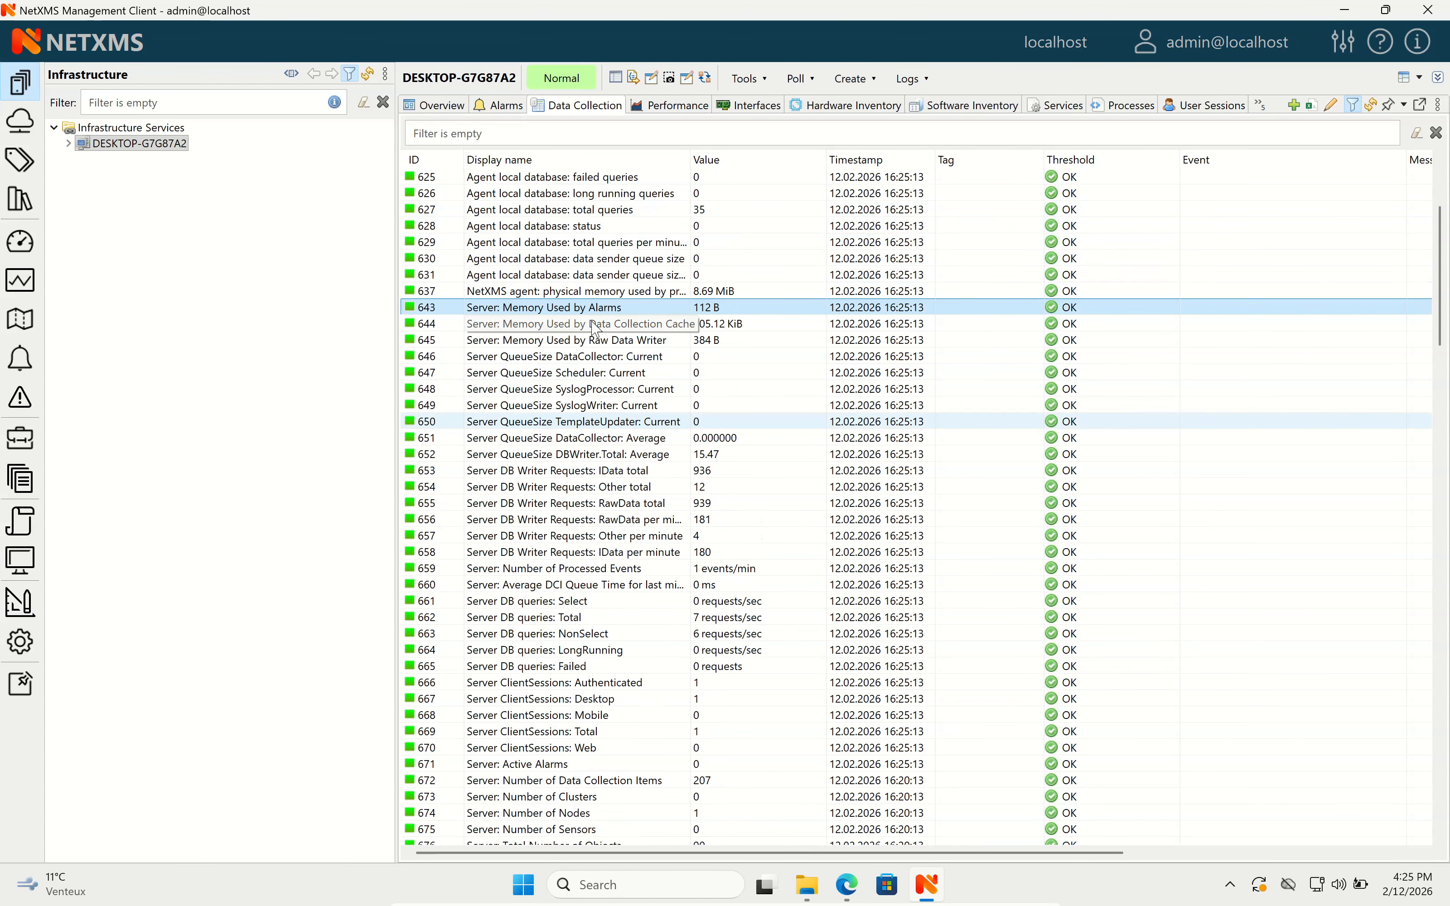
{"action": "left_click", "coordinate": [591, 294]}
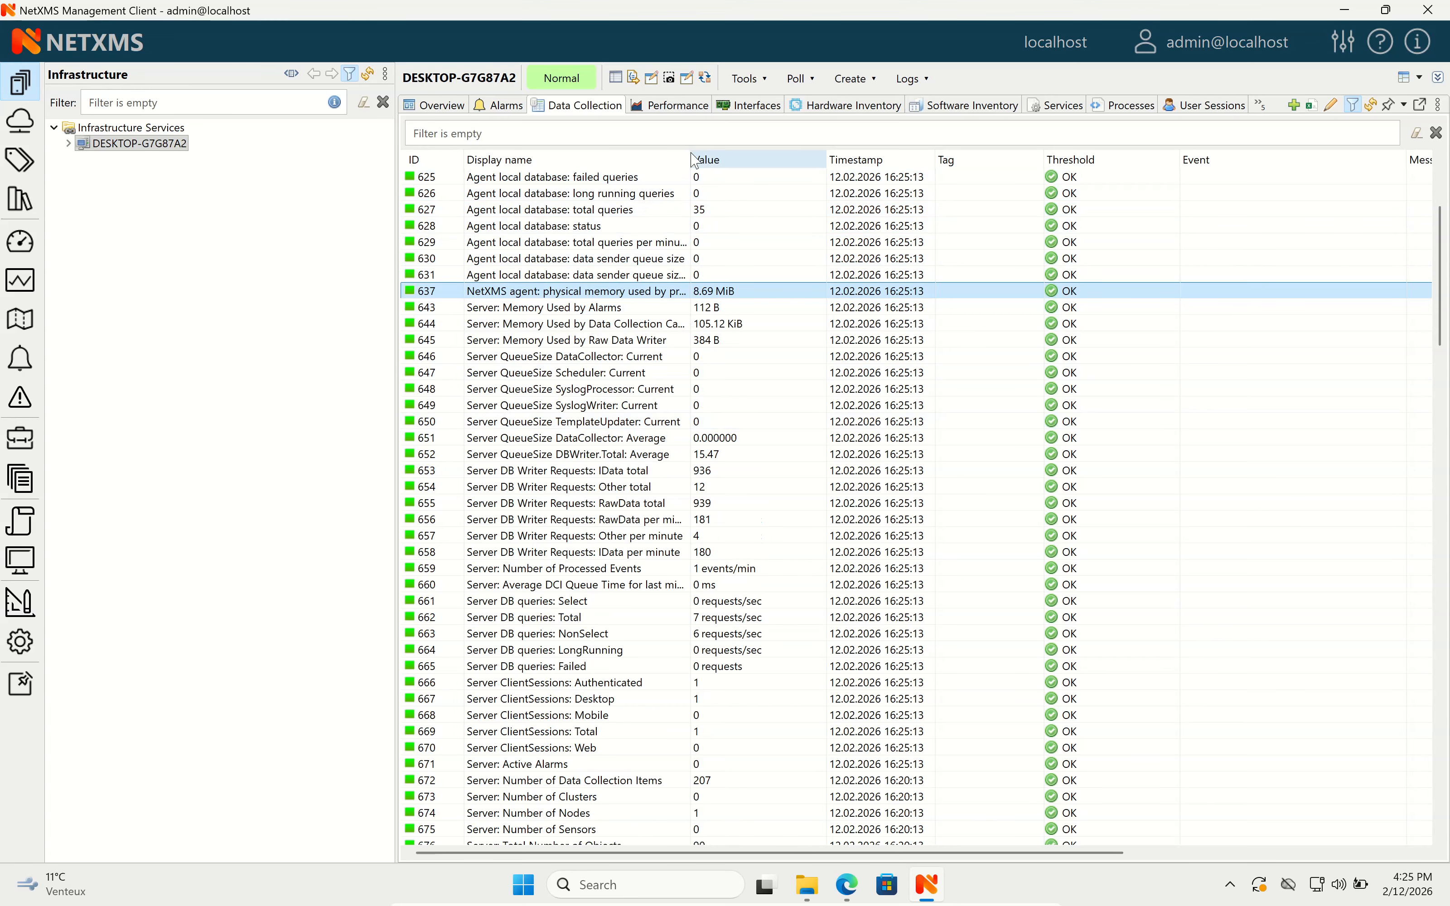
{"action": "left_click_drag", "start_coordinate": [687, 161], "coordinate": [795, 160]}
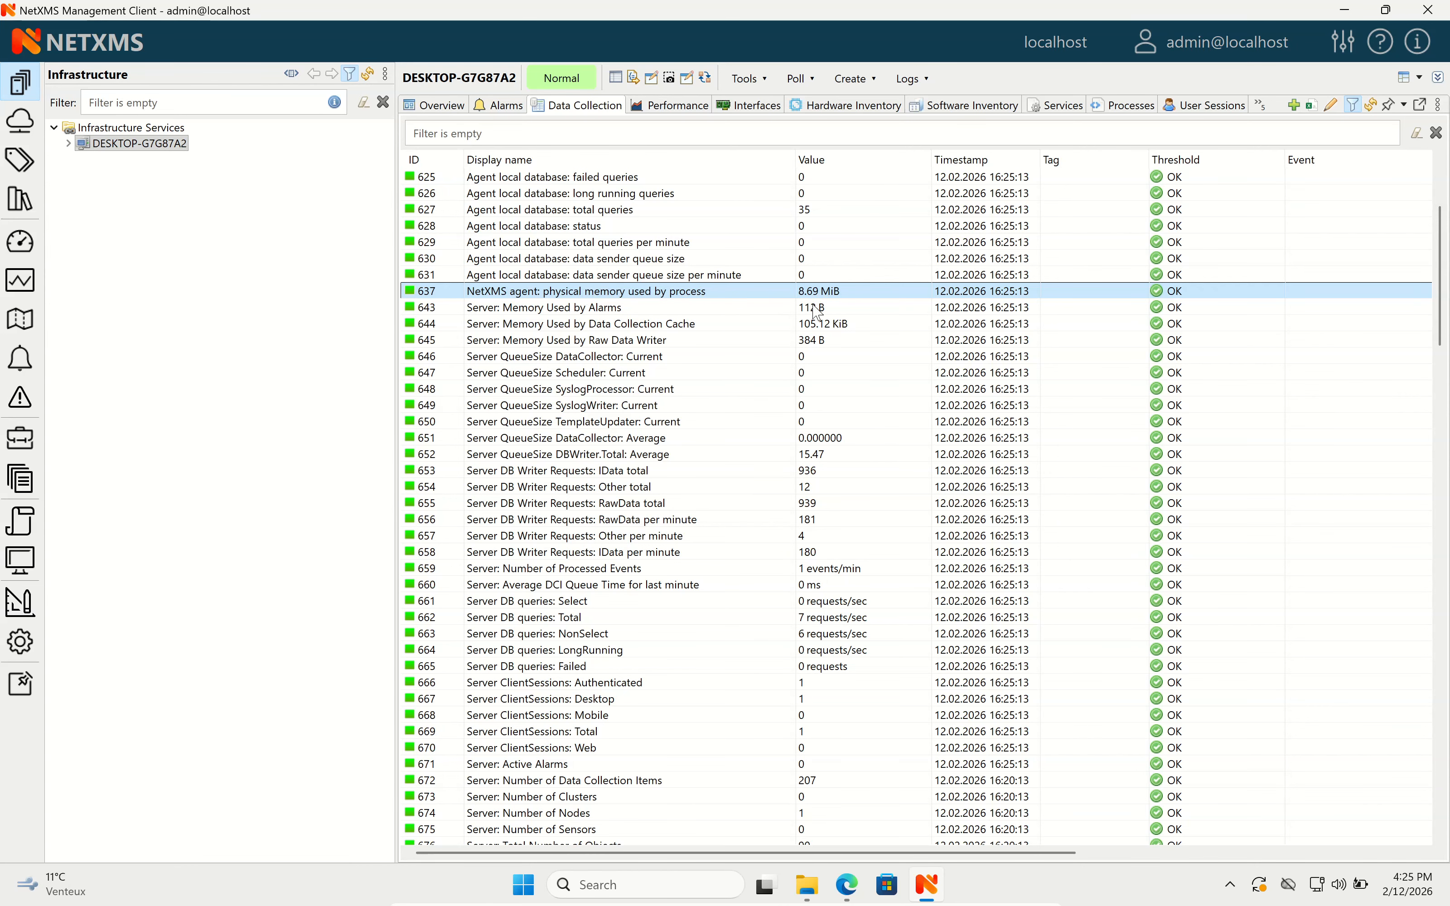
Browse the CPU usage, free virtual memory and C:\ free space metrics, then open Performance.
{"action": "scroll", "coordinate": [814, 309], "scroll_direction": "down", "scroll_amount": 14}
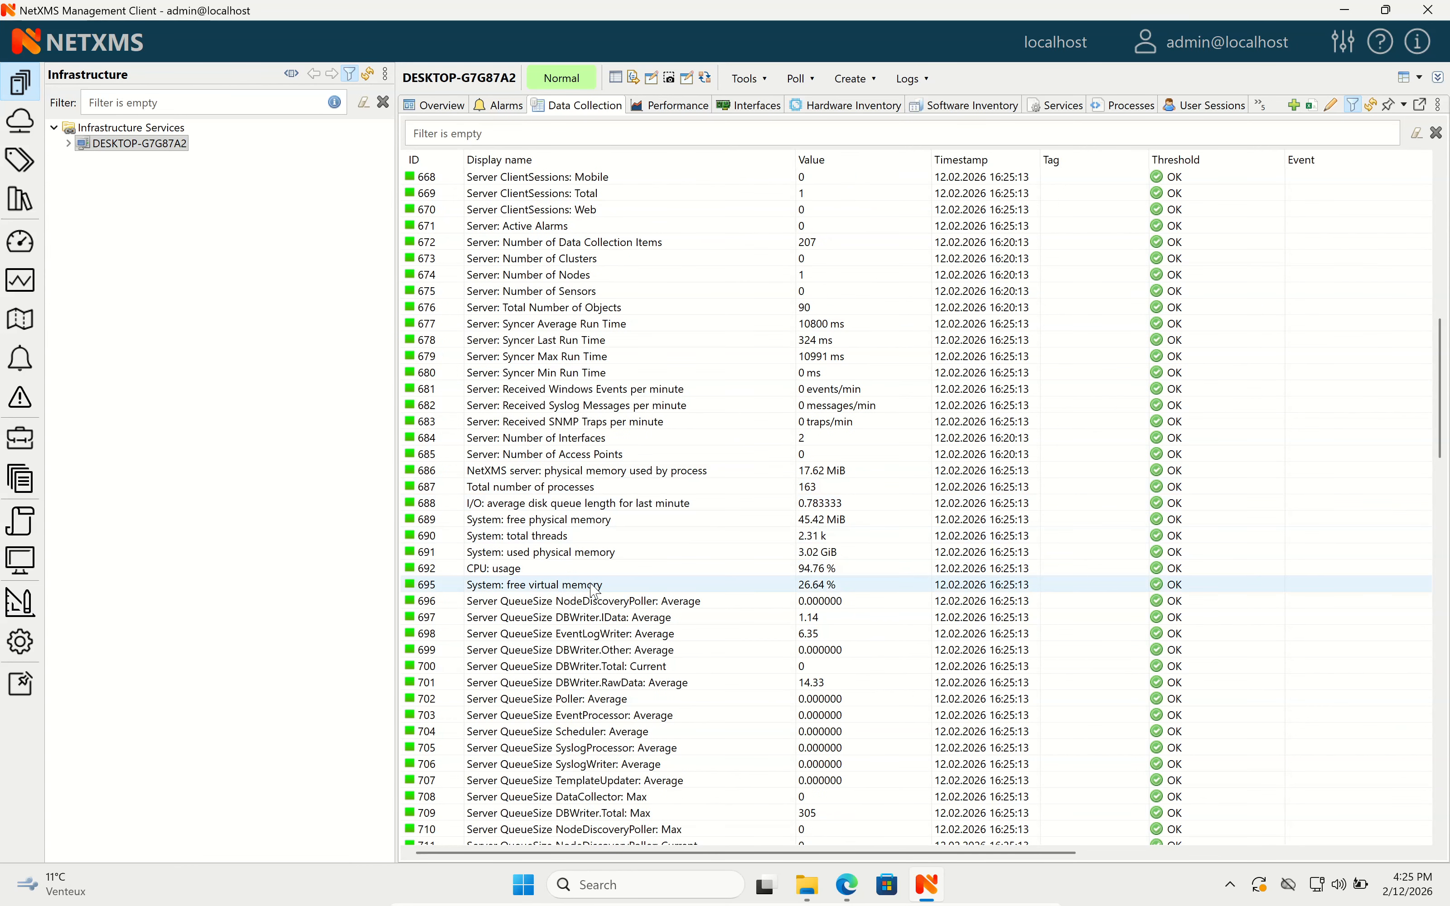
{"action": "left_click", "coordinate": [602, 574]}
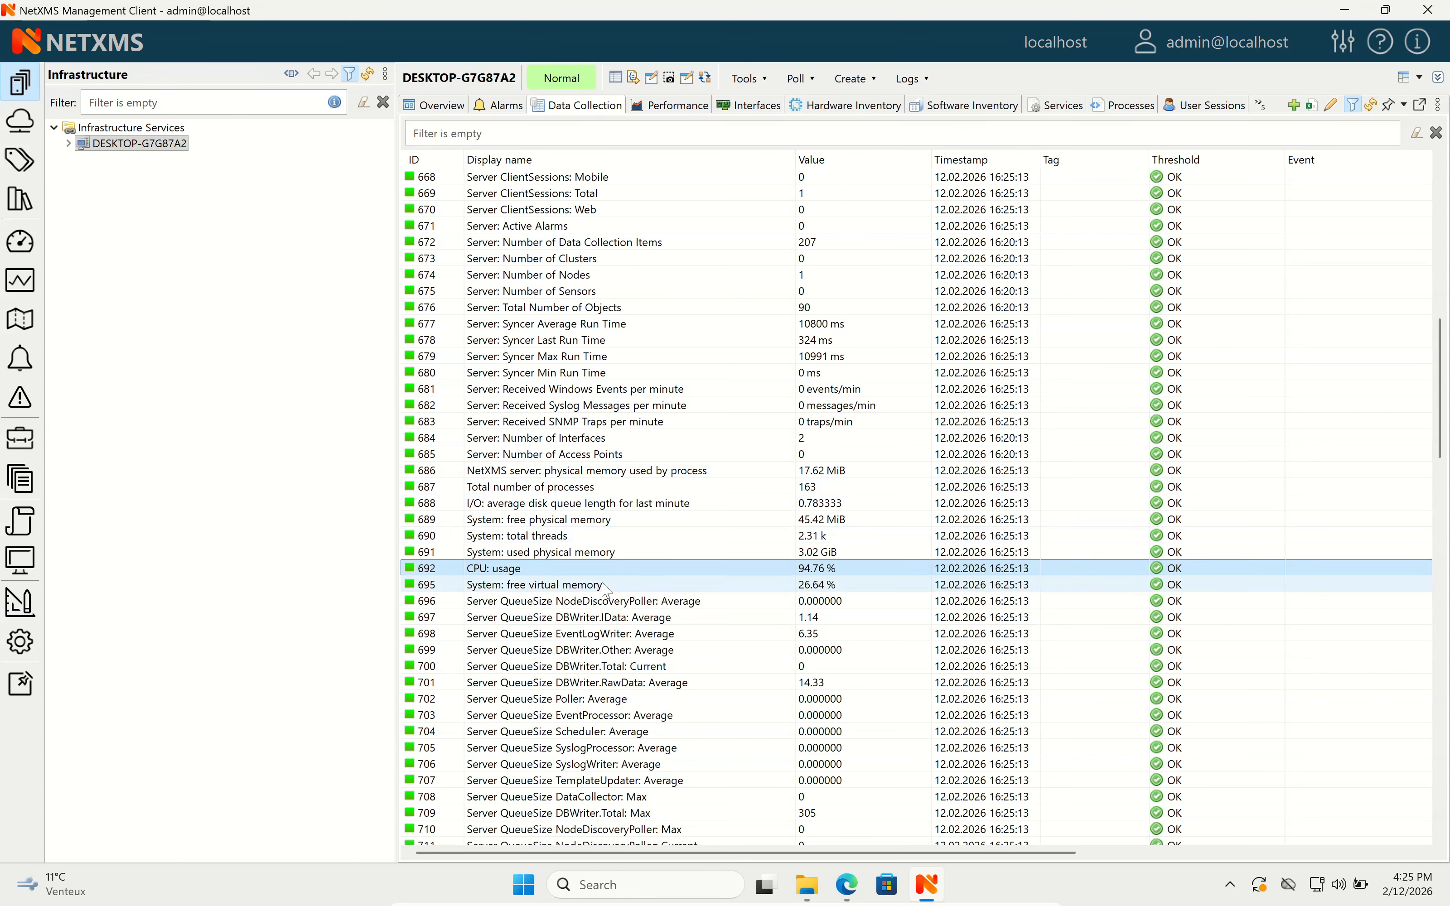
{"action": "left_click", "coordinate": [639, 590]}
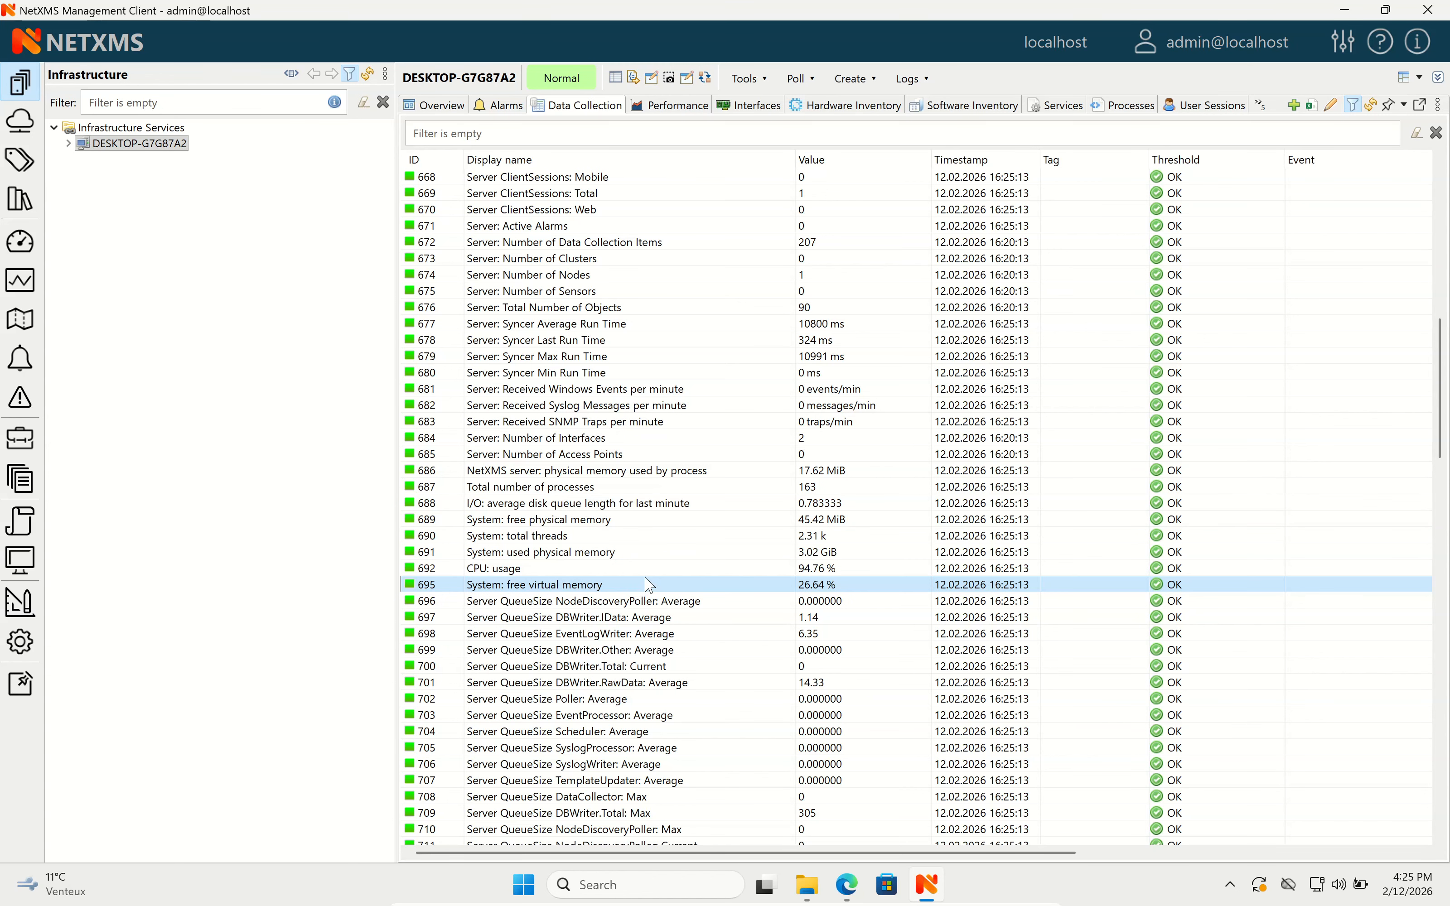
{"action": "scroll", "coordinate": [643, 585], "scroll_direction": "down", "scroll_amount": 18}
{"action": "scroll", "coordinate": [653, 565], "scroll_direction": "down", "scroll_amount": 19}
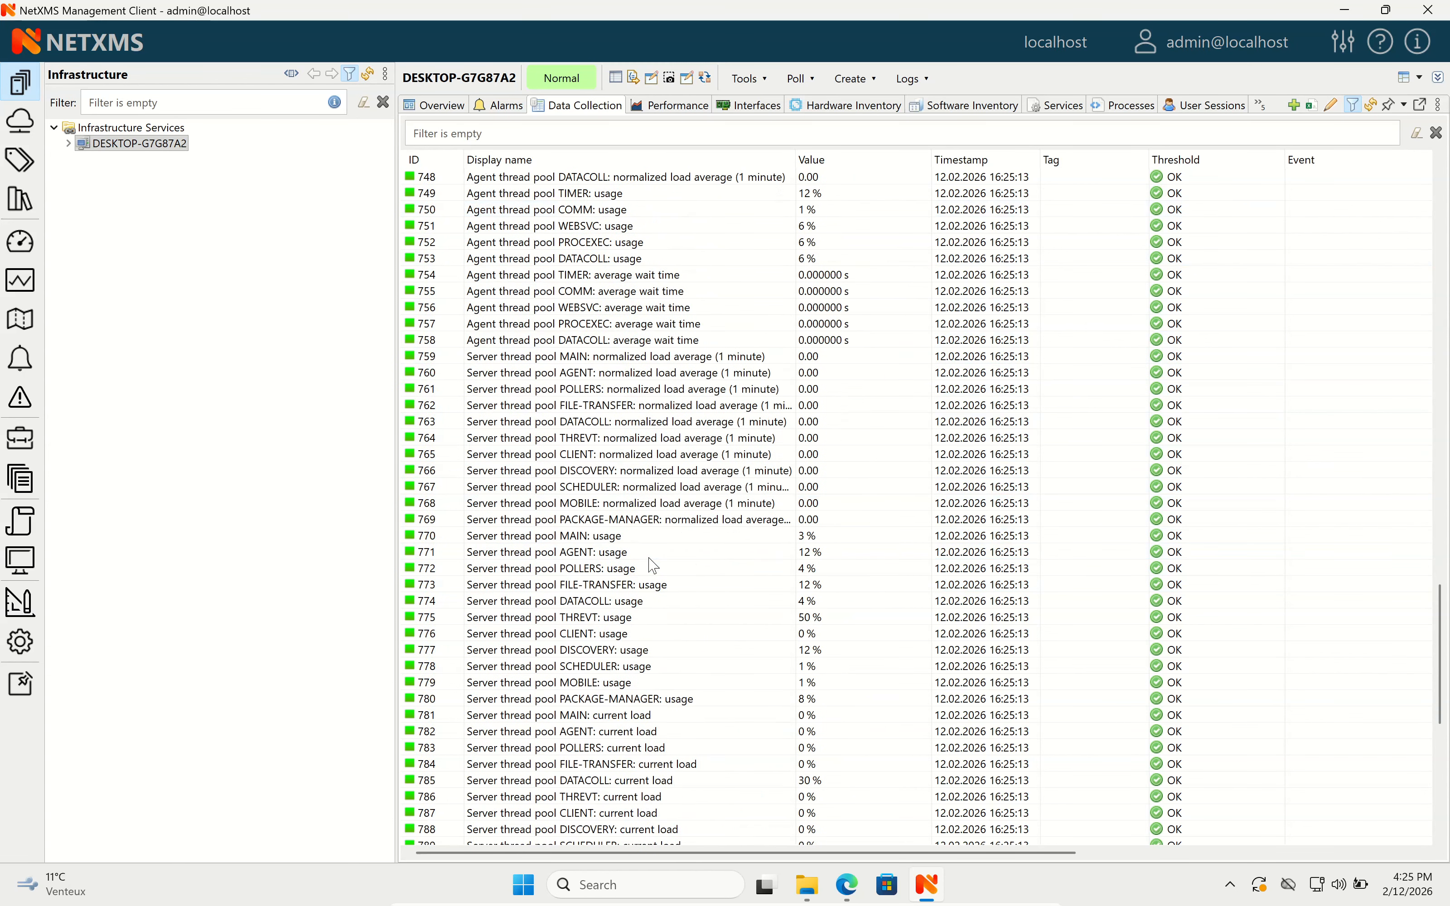
{"action": "left_click", "coordinate": [695, 747]}
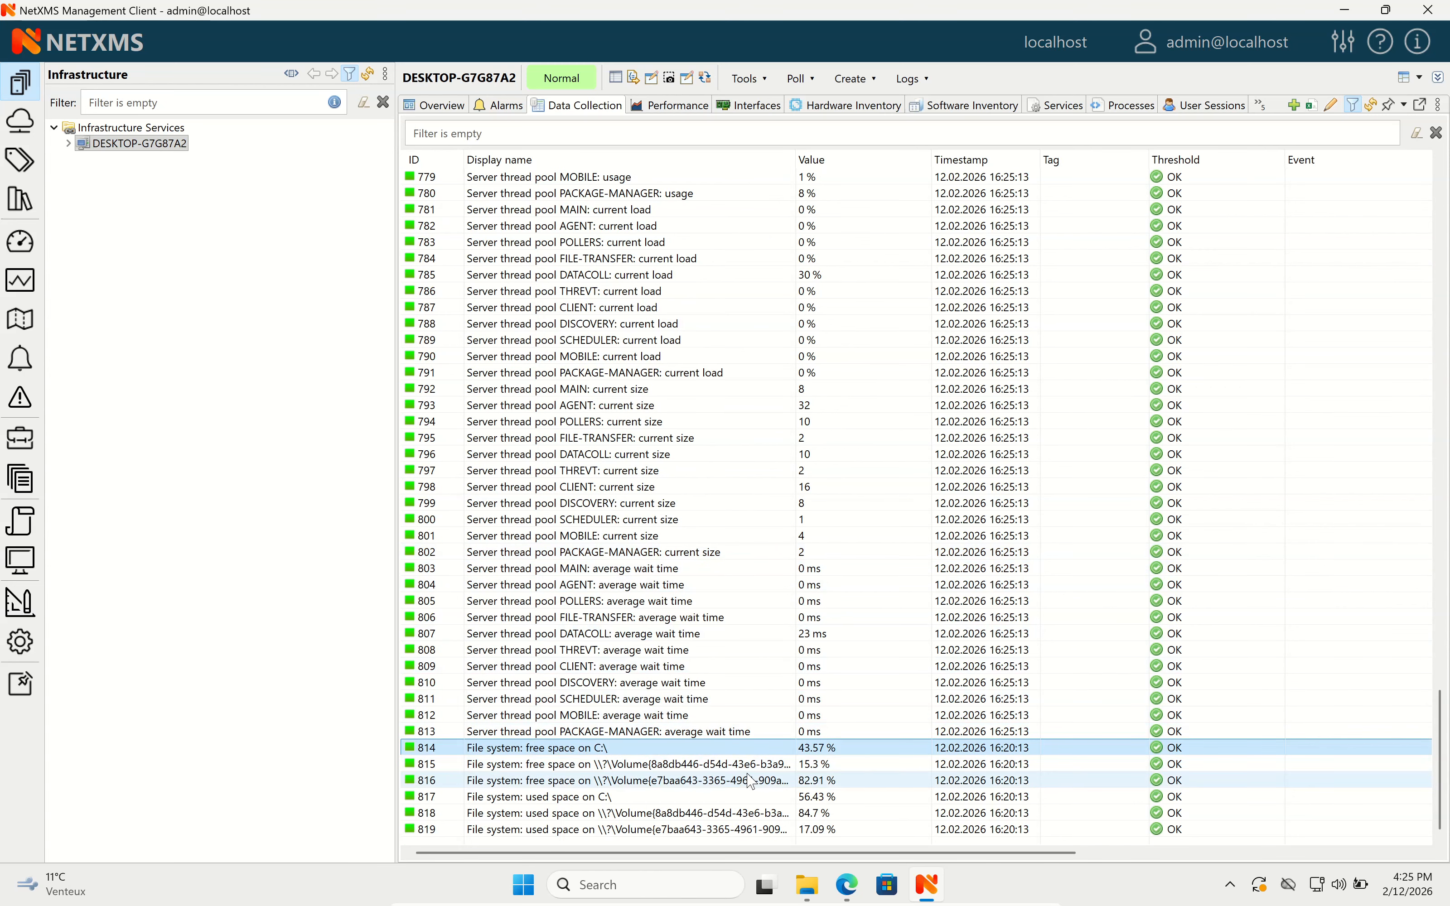
{"action": "left_click", "coordinate": [680, 108]}
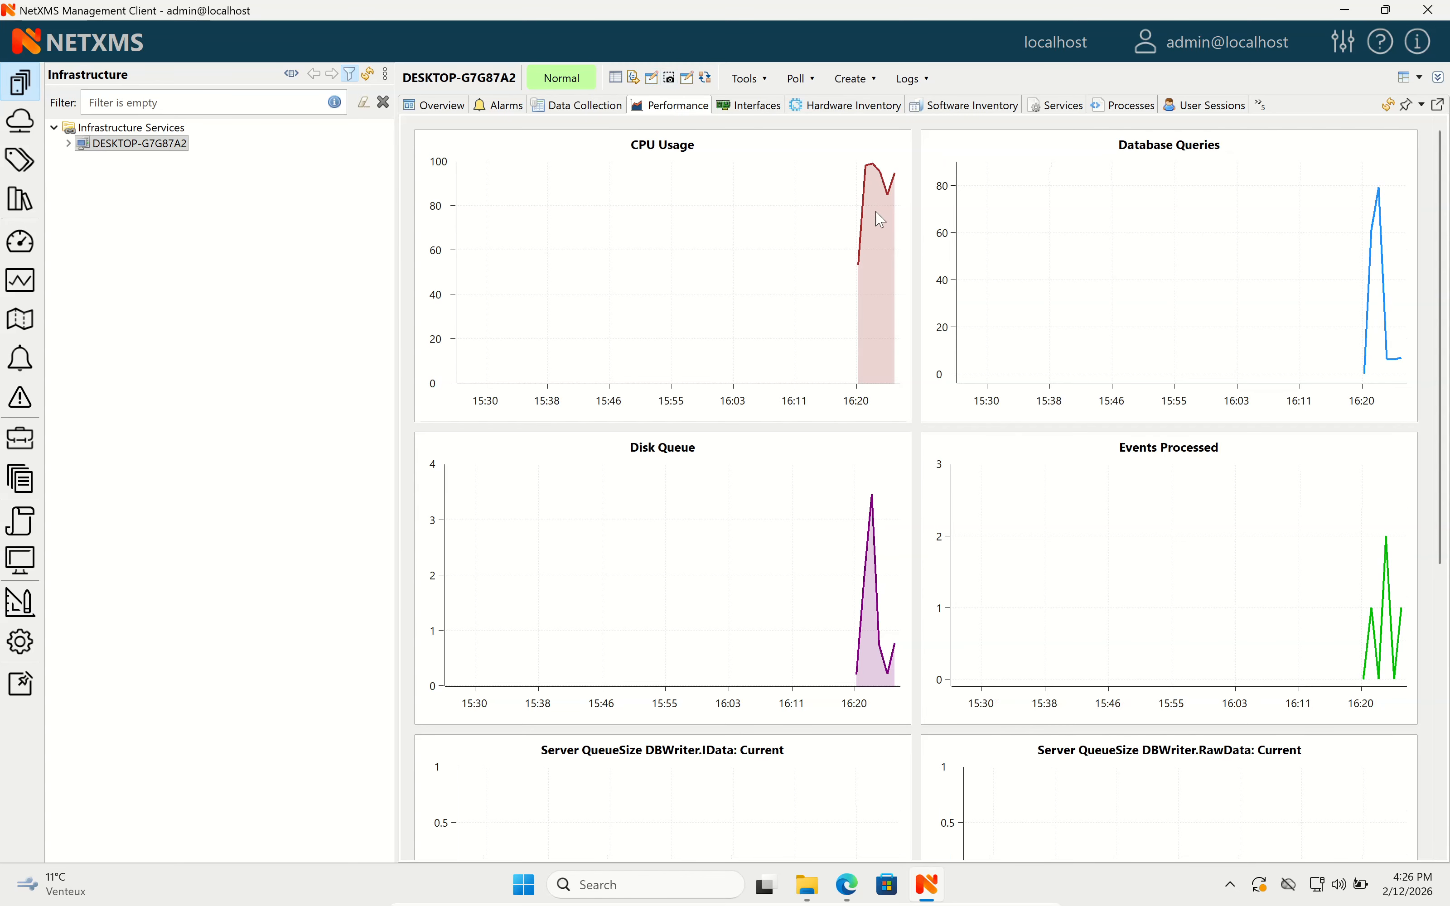
{"action": "scroll", "coordinate": [946, 312], "scroll_direction": "down", "scroll_amount": 3}
{"action": "scroll", "coordinate": [942, 324], "scroll_direction": "down", "scroll_amount": 3}
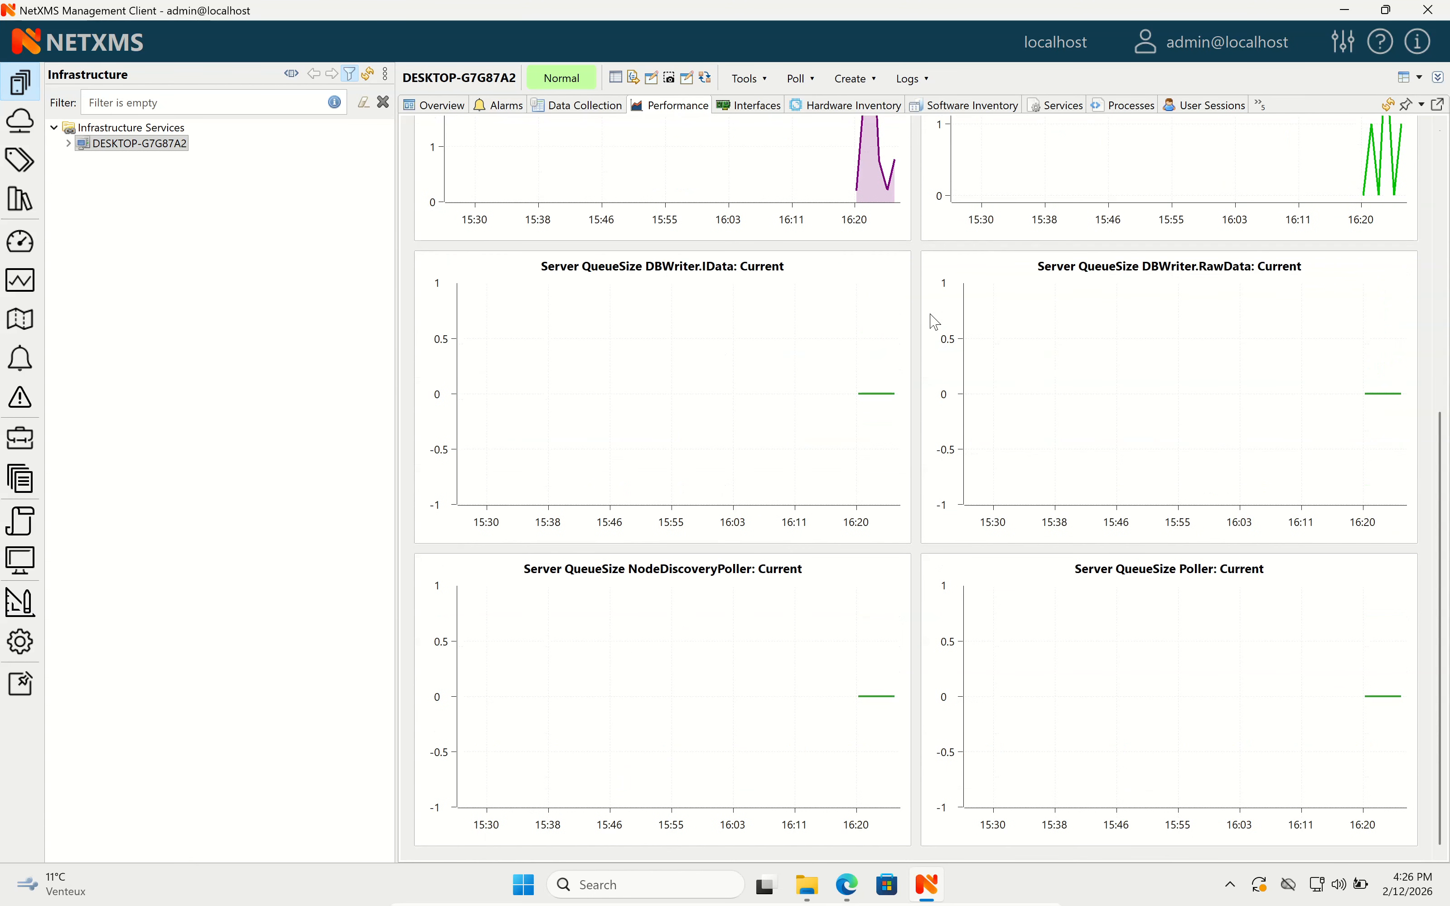
{"action": "scroll", "coordinate": [905, 301], "scroll_direction": "up", "scroll_amount": 6}
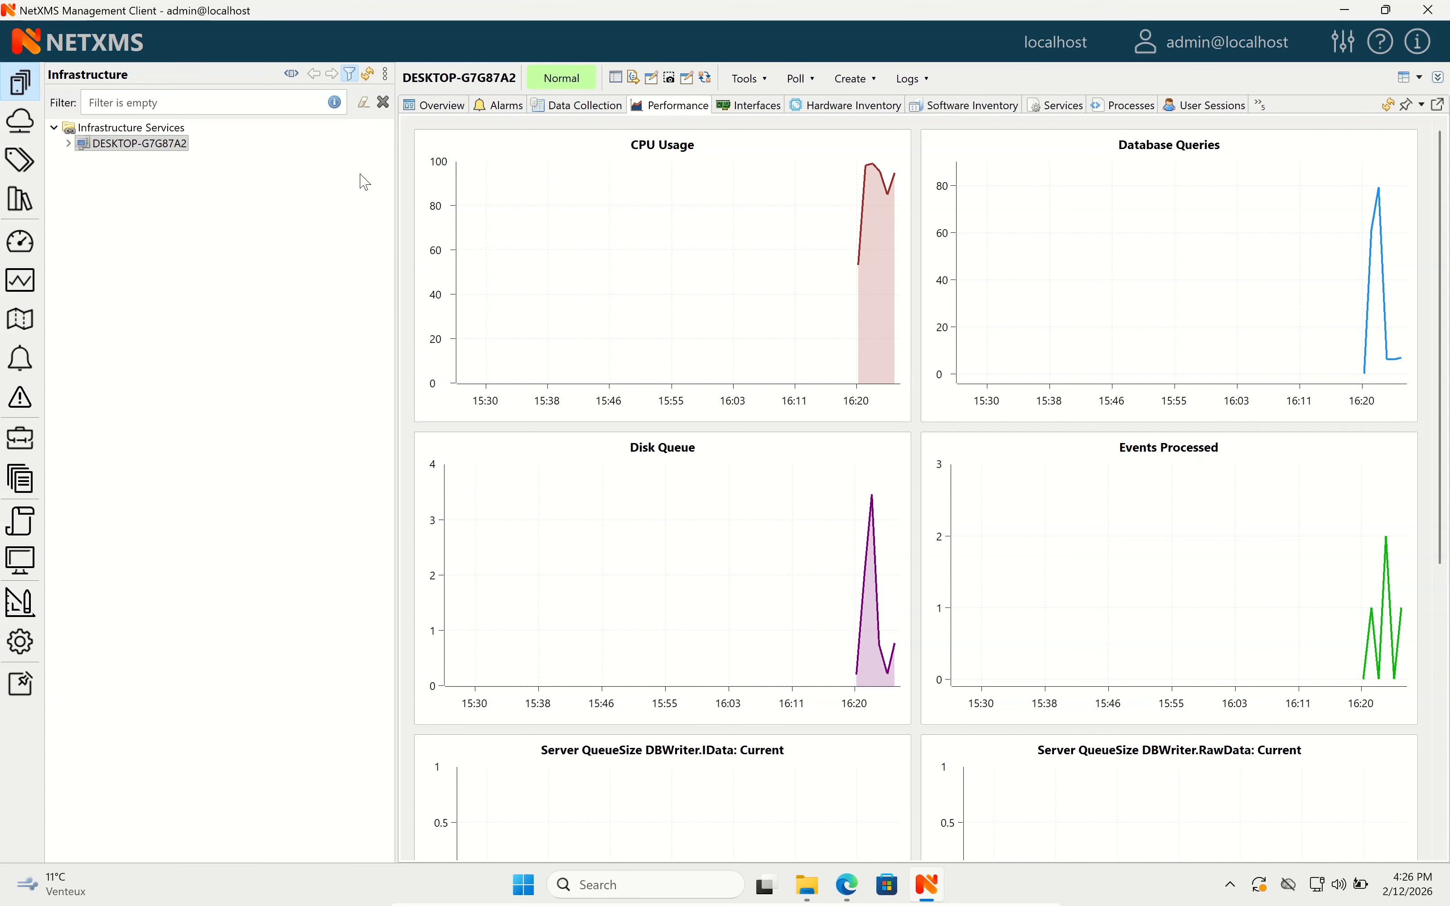
Create an Office container under Infrastructure Services and begin adding a node to it.
{"action": "right_click", "coordinate": [142, 128]}
{"action": "mouse_move", "coordinate": [276, 149]}
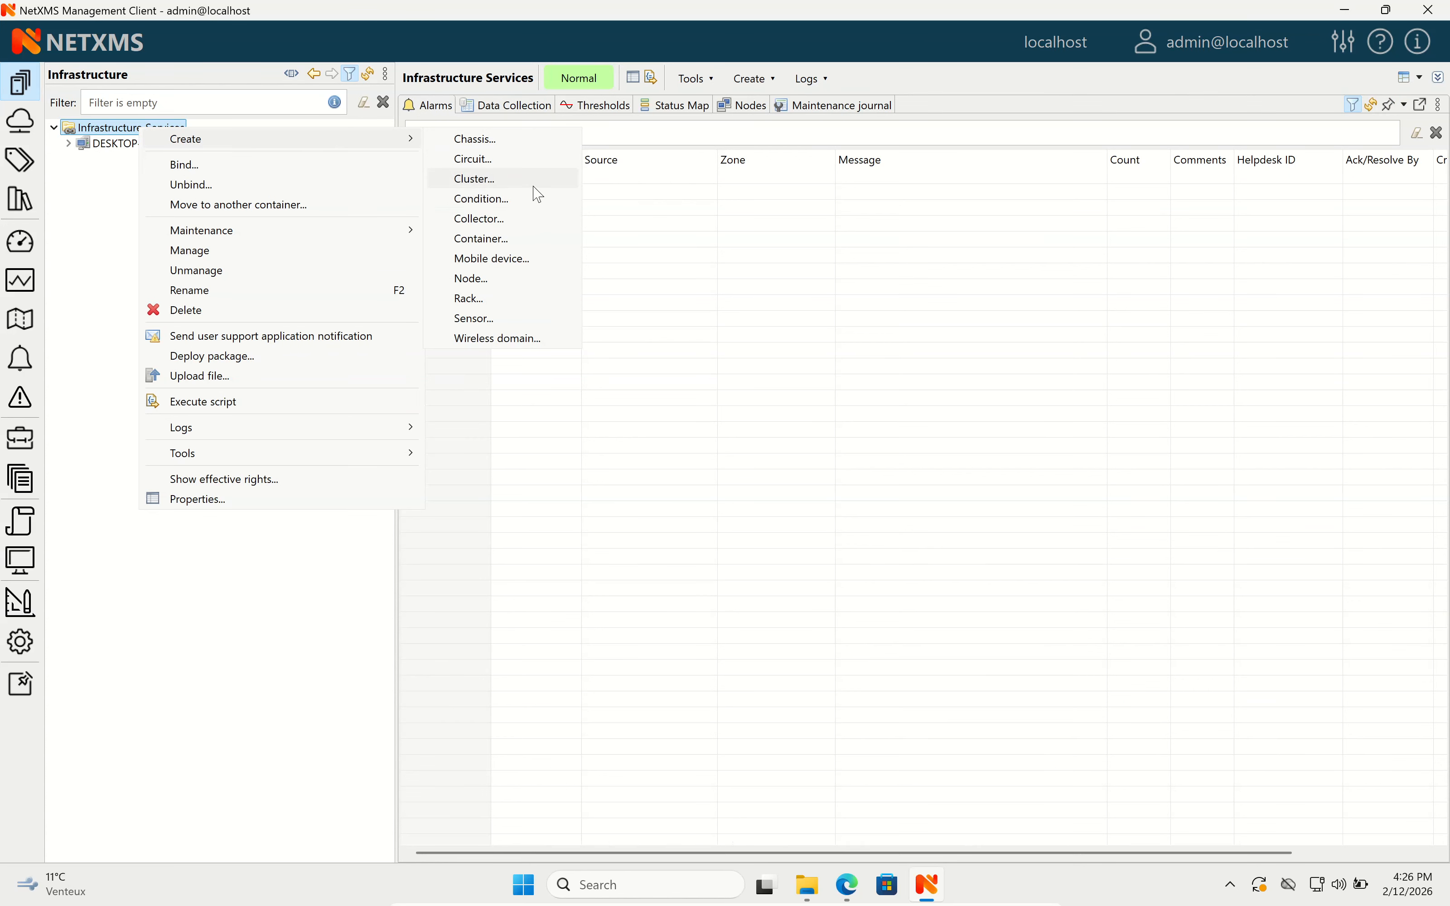
{"action": "left_click", "coordinate": [546, 238]}
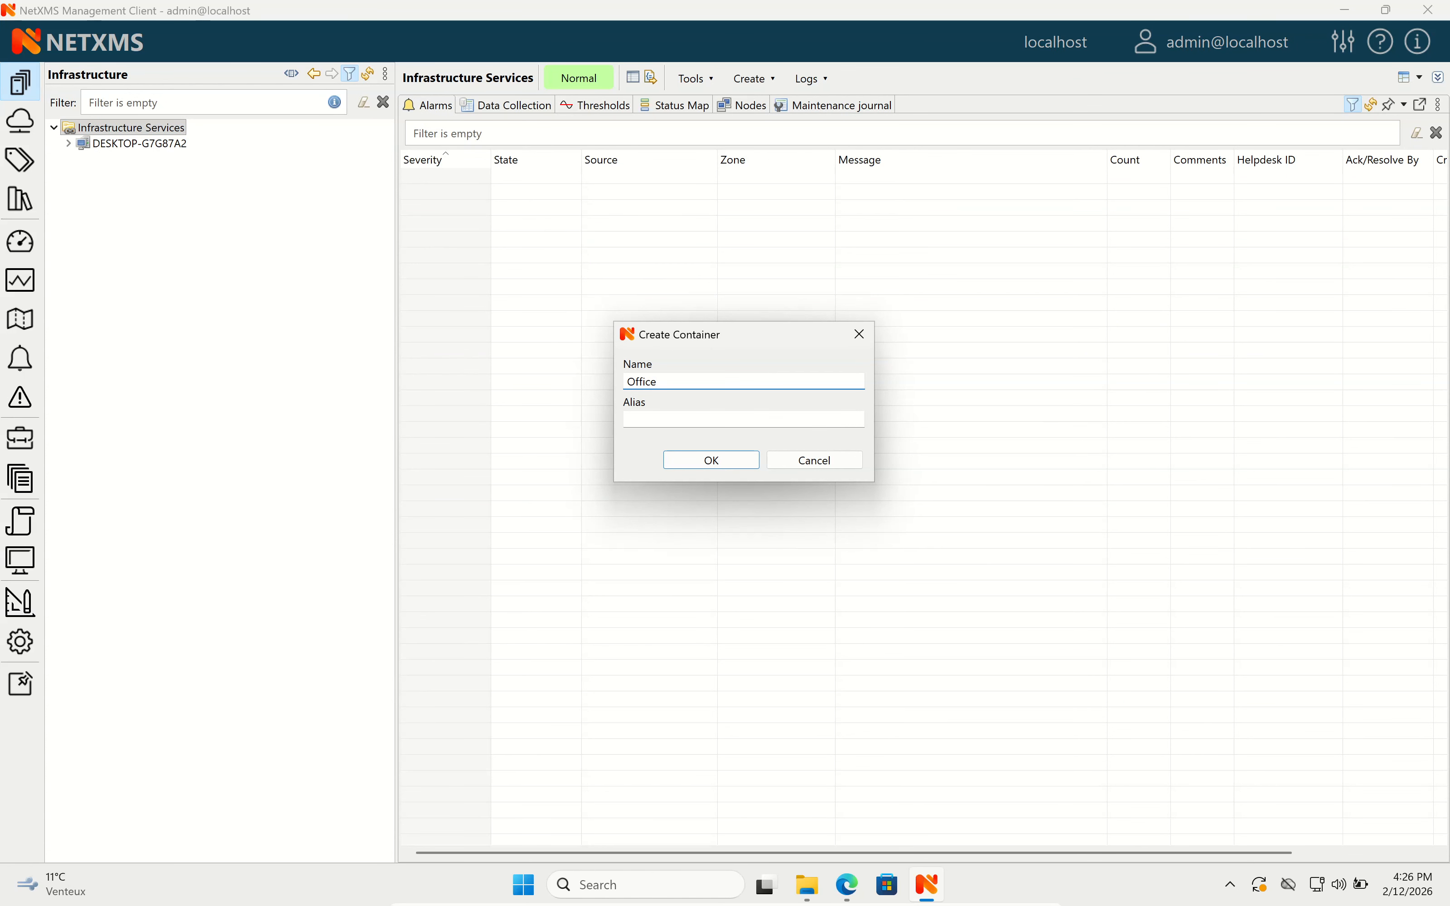
{"action": "left_click", "coordinate": [697, 461]}
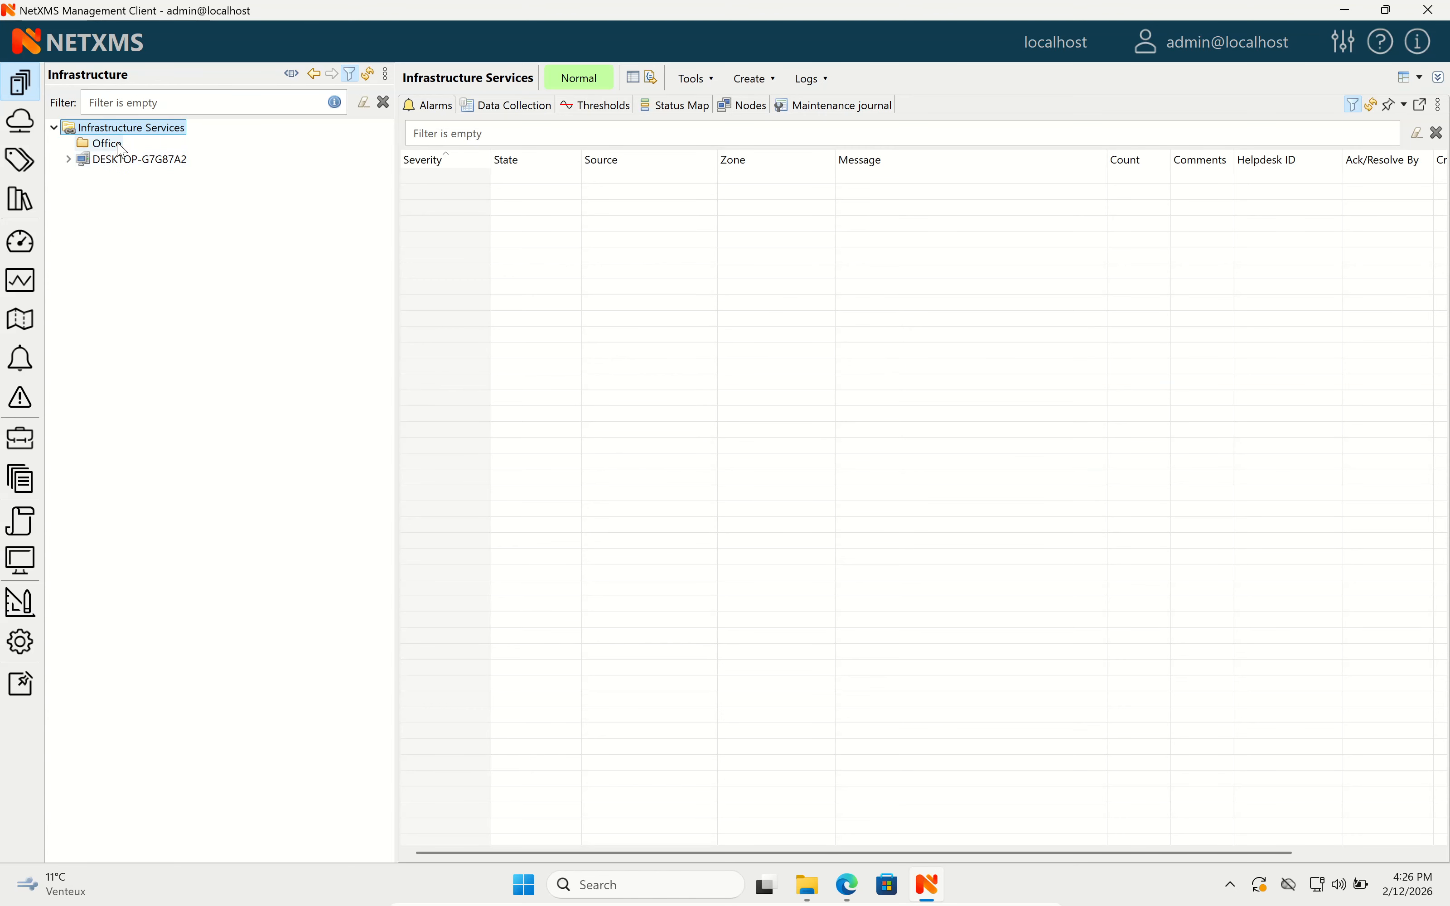
{"action": "right_click", "coordinate": [119, 145]}
{"action": "mouse_move", "coordinate": [239, 154]}
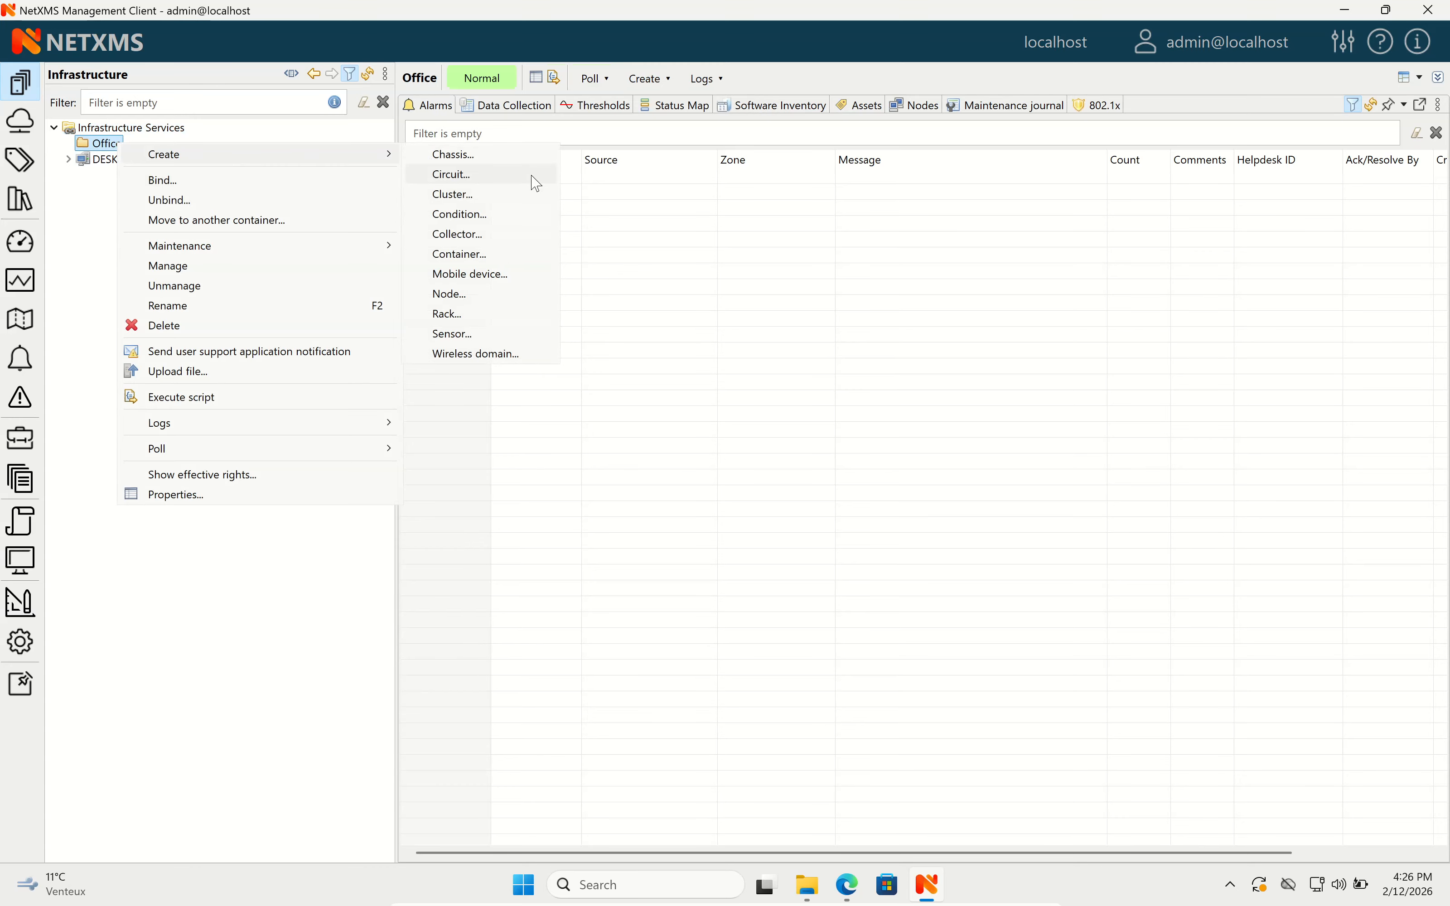
Create a node with primary host name 8.8.8.8 in Office and expand the container.
{"action": "left_click", "coordinate": [506, 296]}
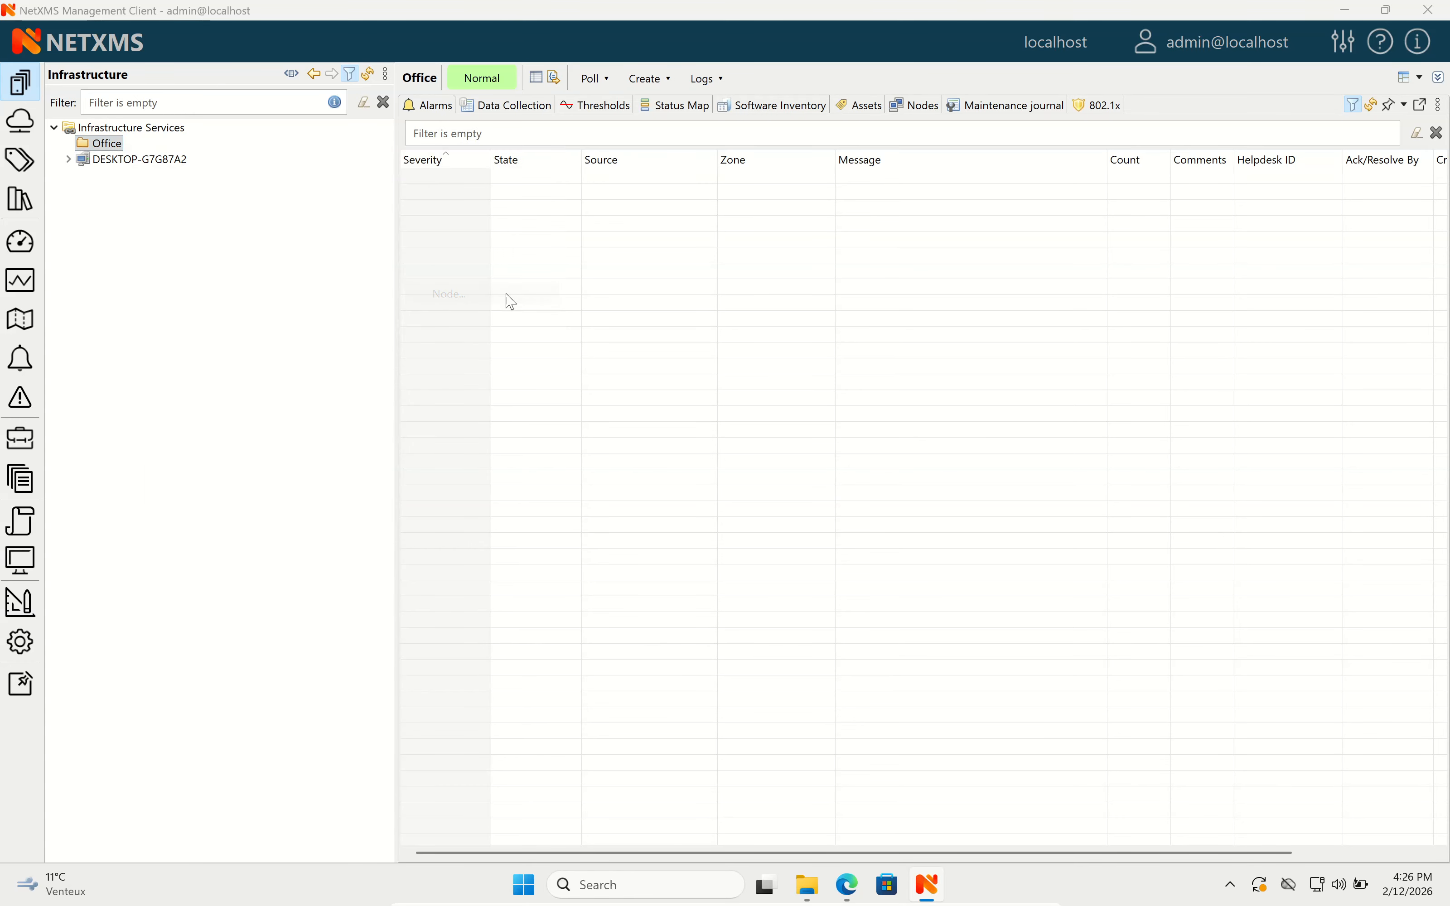
{"action": "left_click", "coordinate": [499, 137]}
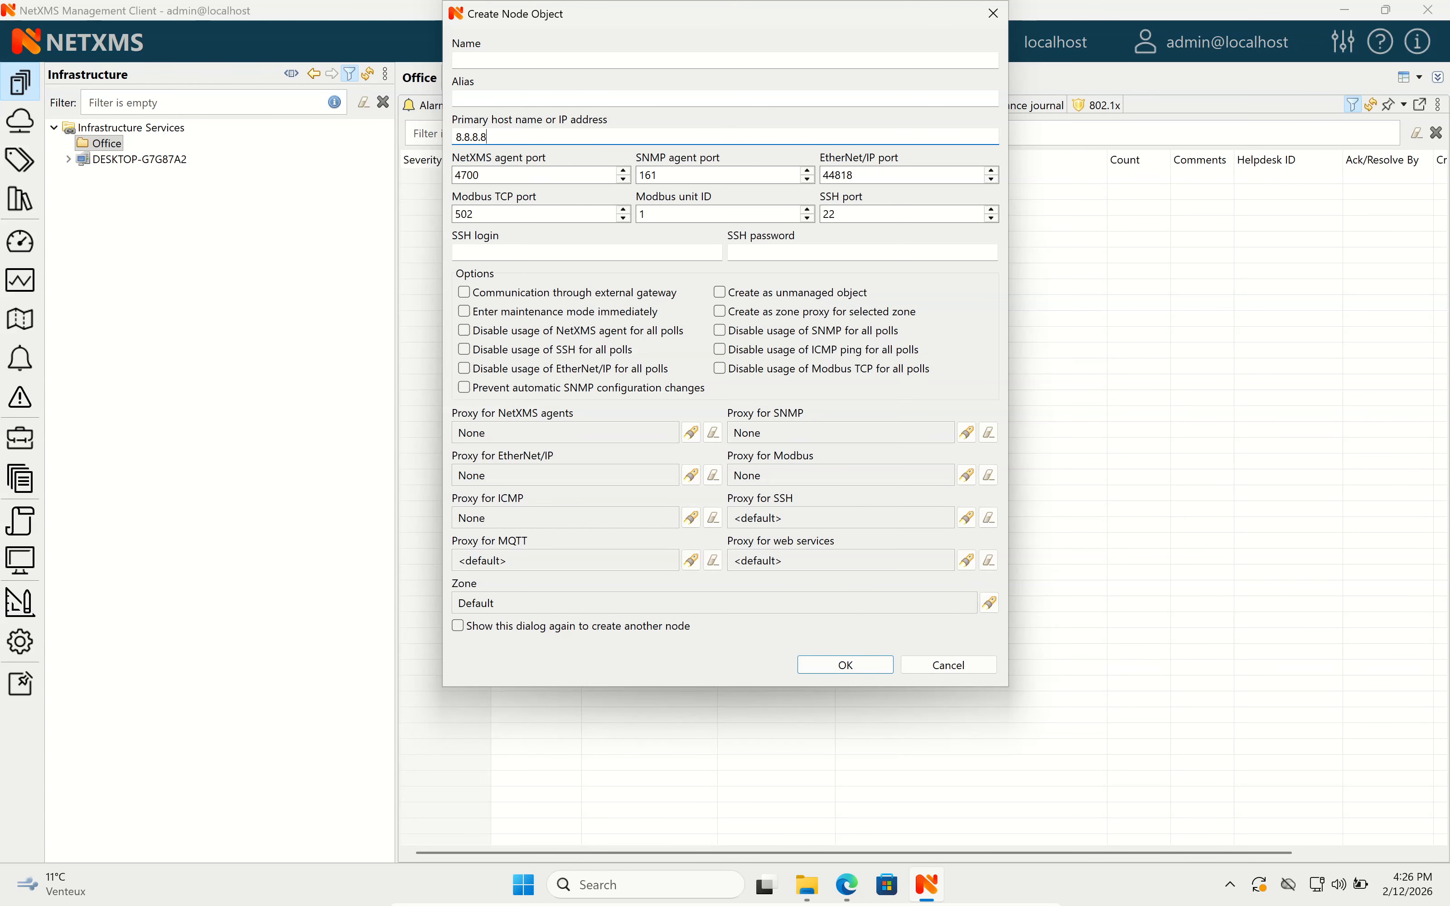
{"action": "left_click", "coordinate": [819, 666]}
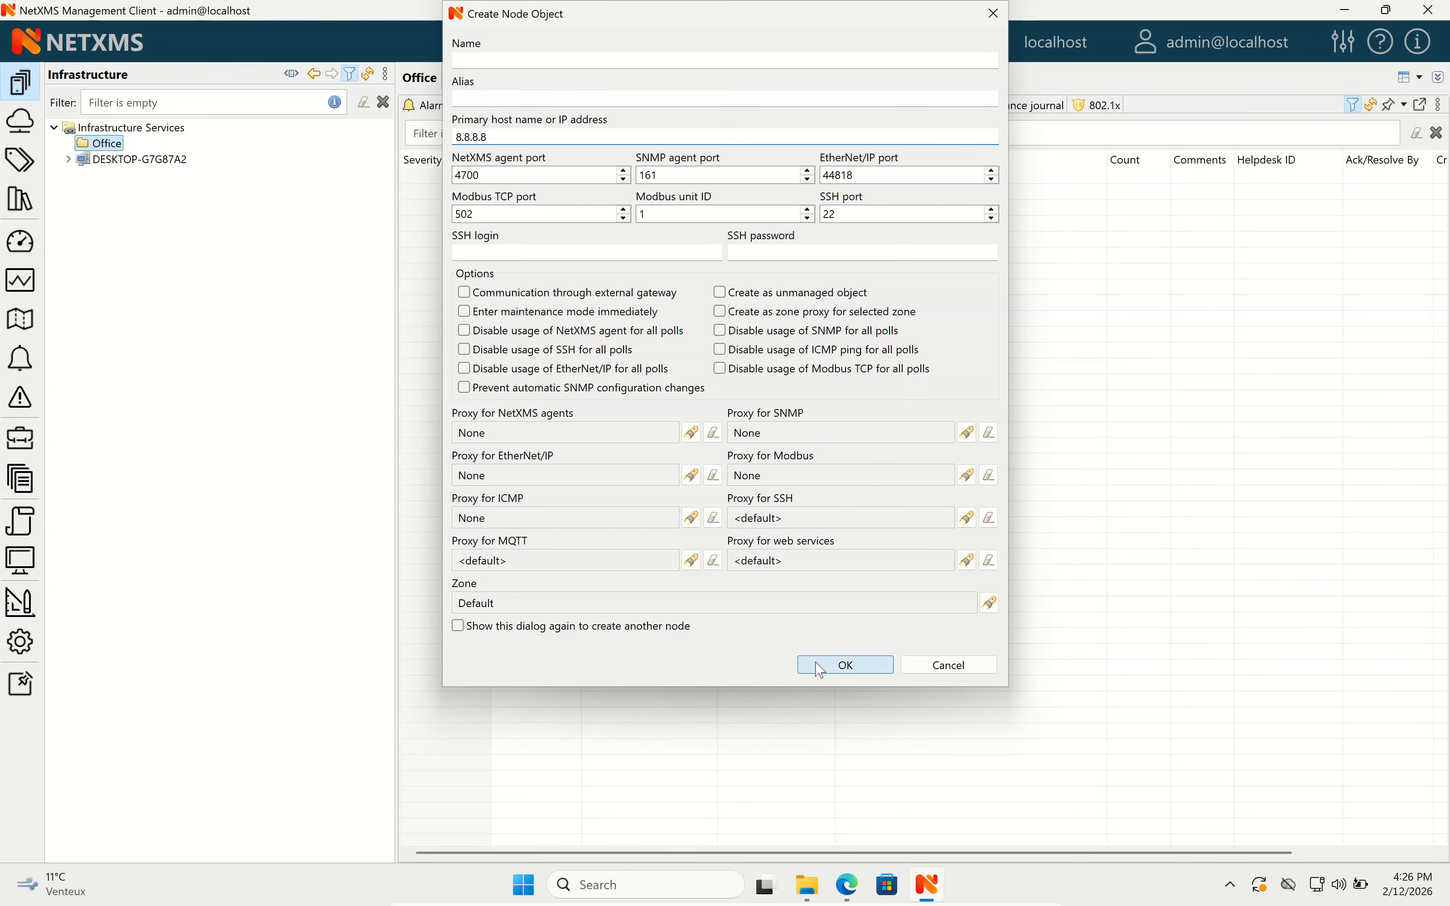
{"action": "left_click", "coordinate": [68, 144]}
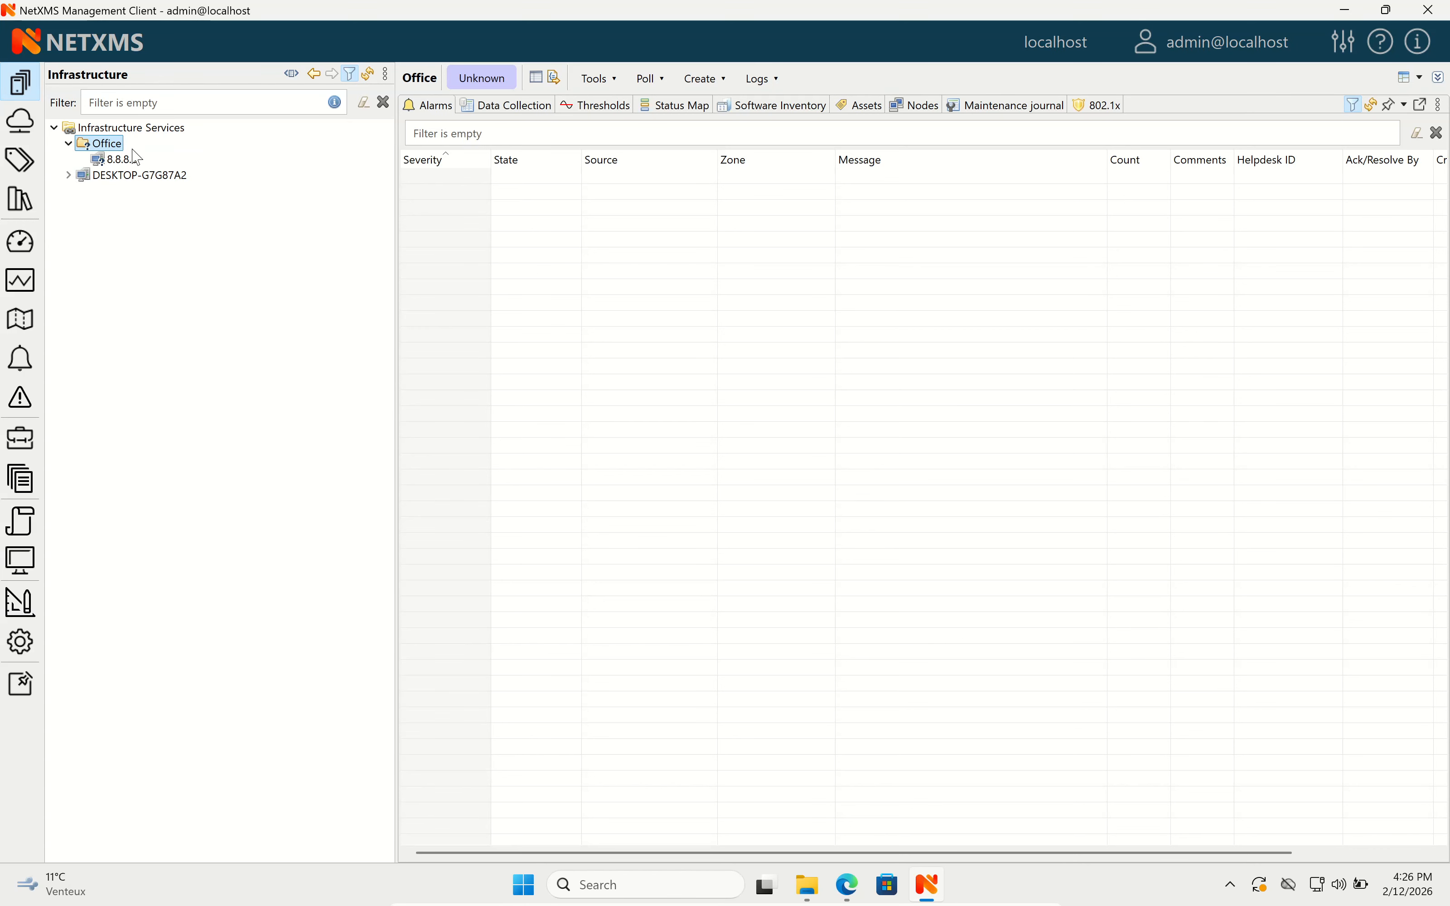
Check the 8.8.8.8 node's Overview: dns.google, Normal, 12 ms ICMP response, 0% packet loss.
{"action": "left_click", "coordinate": [119, 159]}
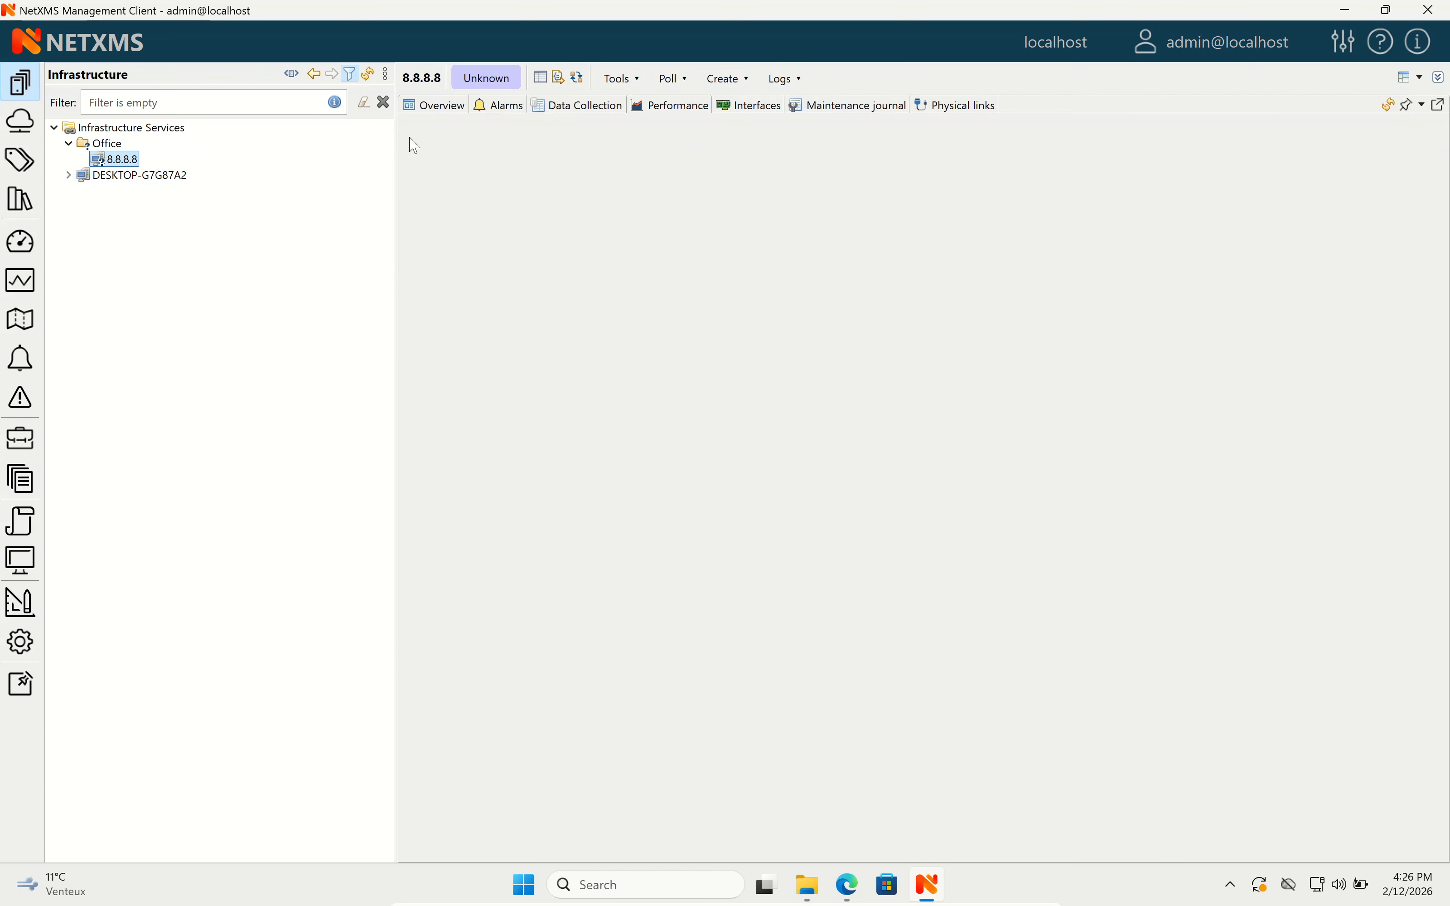
{"action": "left_click", "coordinate": [420, 100]}
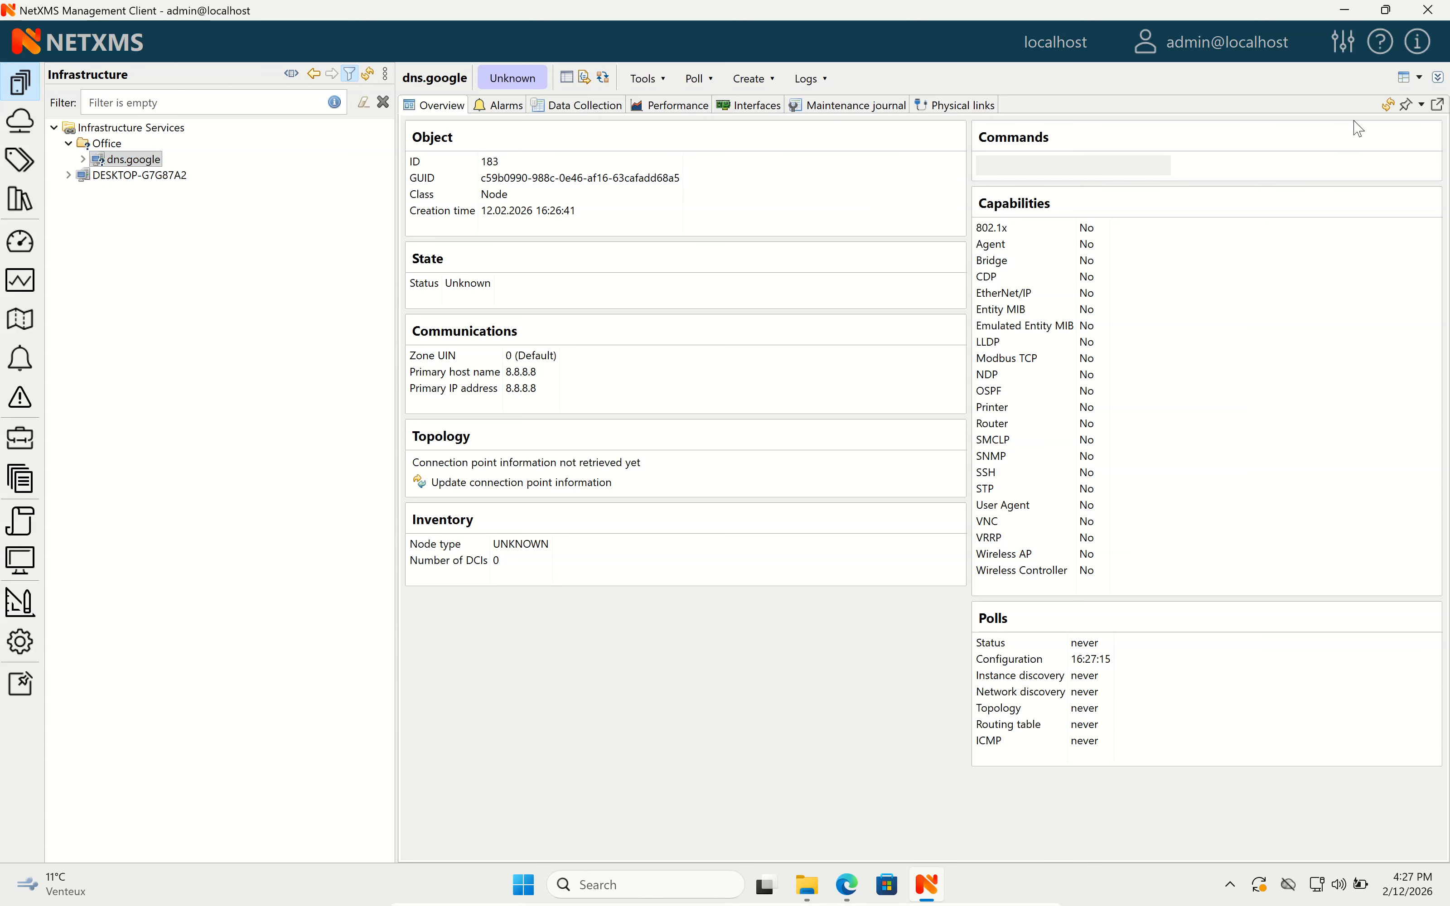
{"action": "left_click", "coordinate": [1389, 106]}
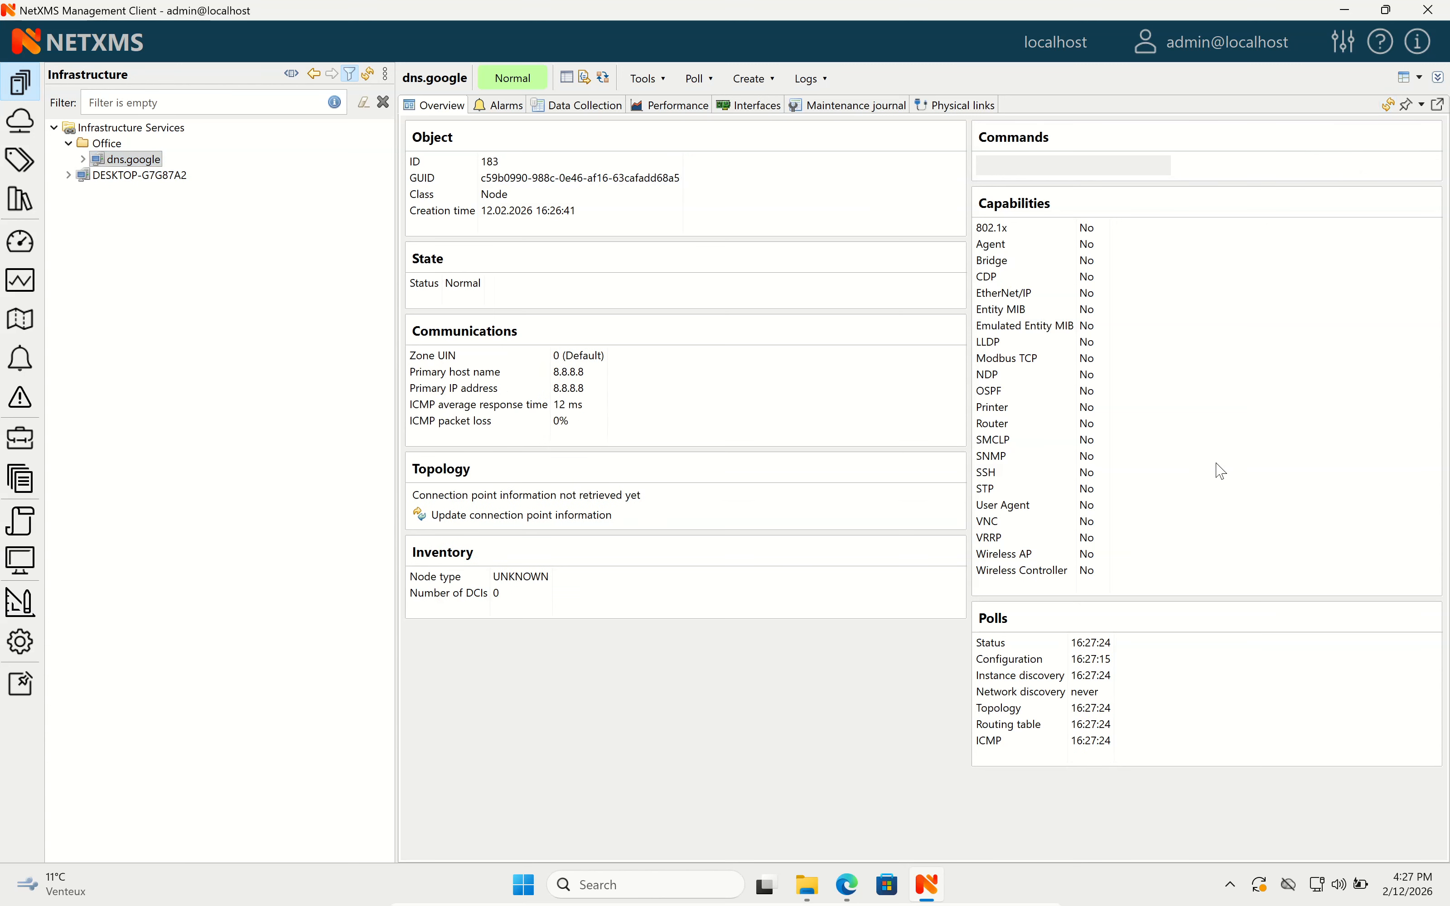
{"action": "left_click", "coordinate": [521, 412]}
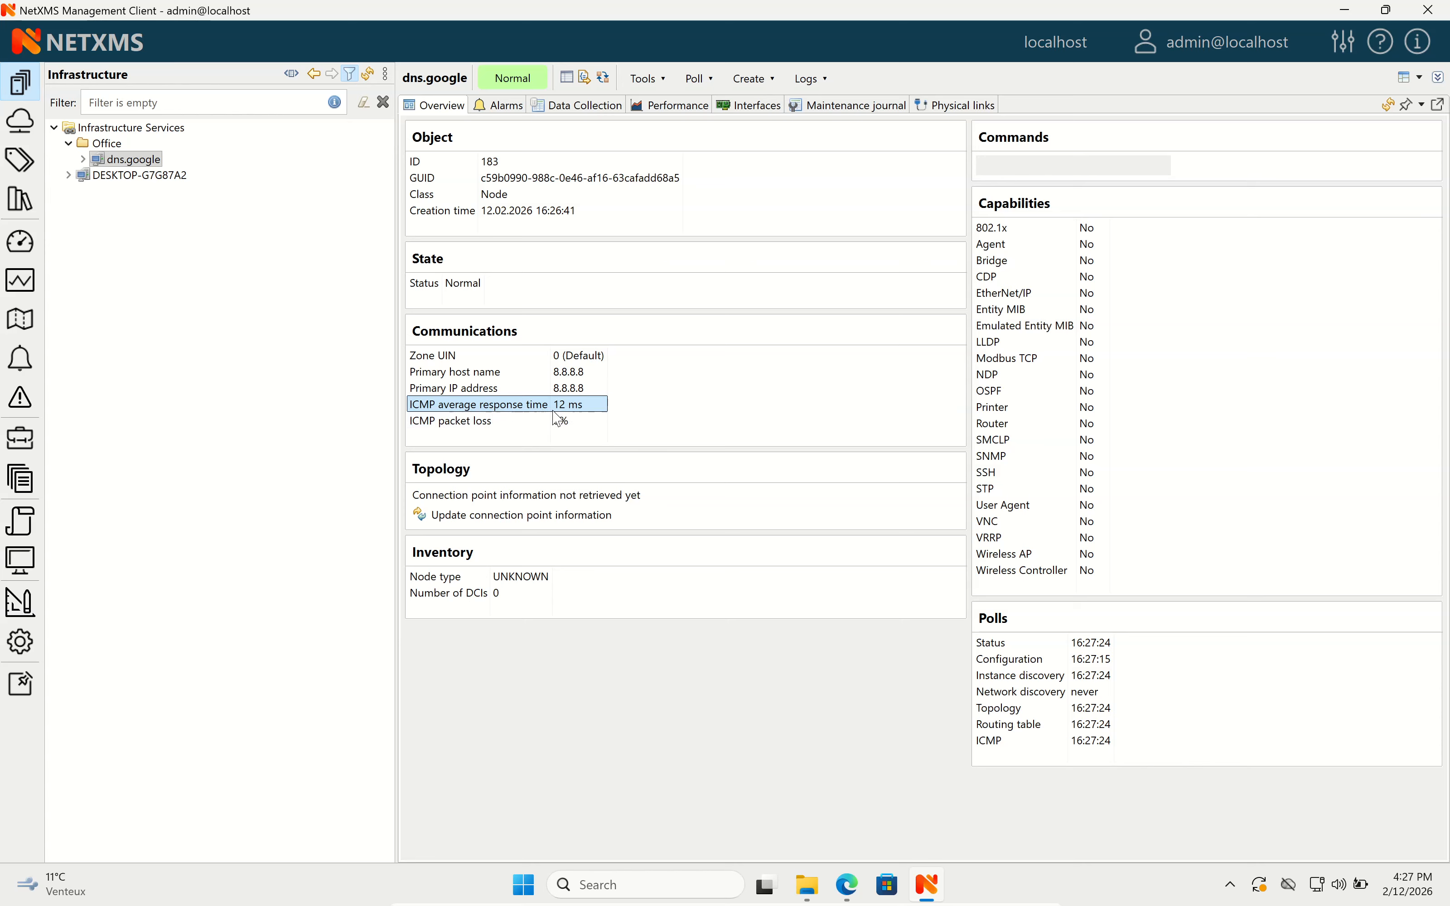
{"action": "left_click", "coordinate": [535, 421]}
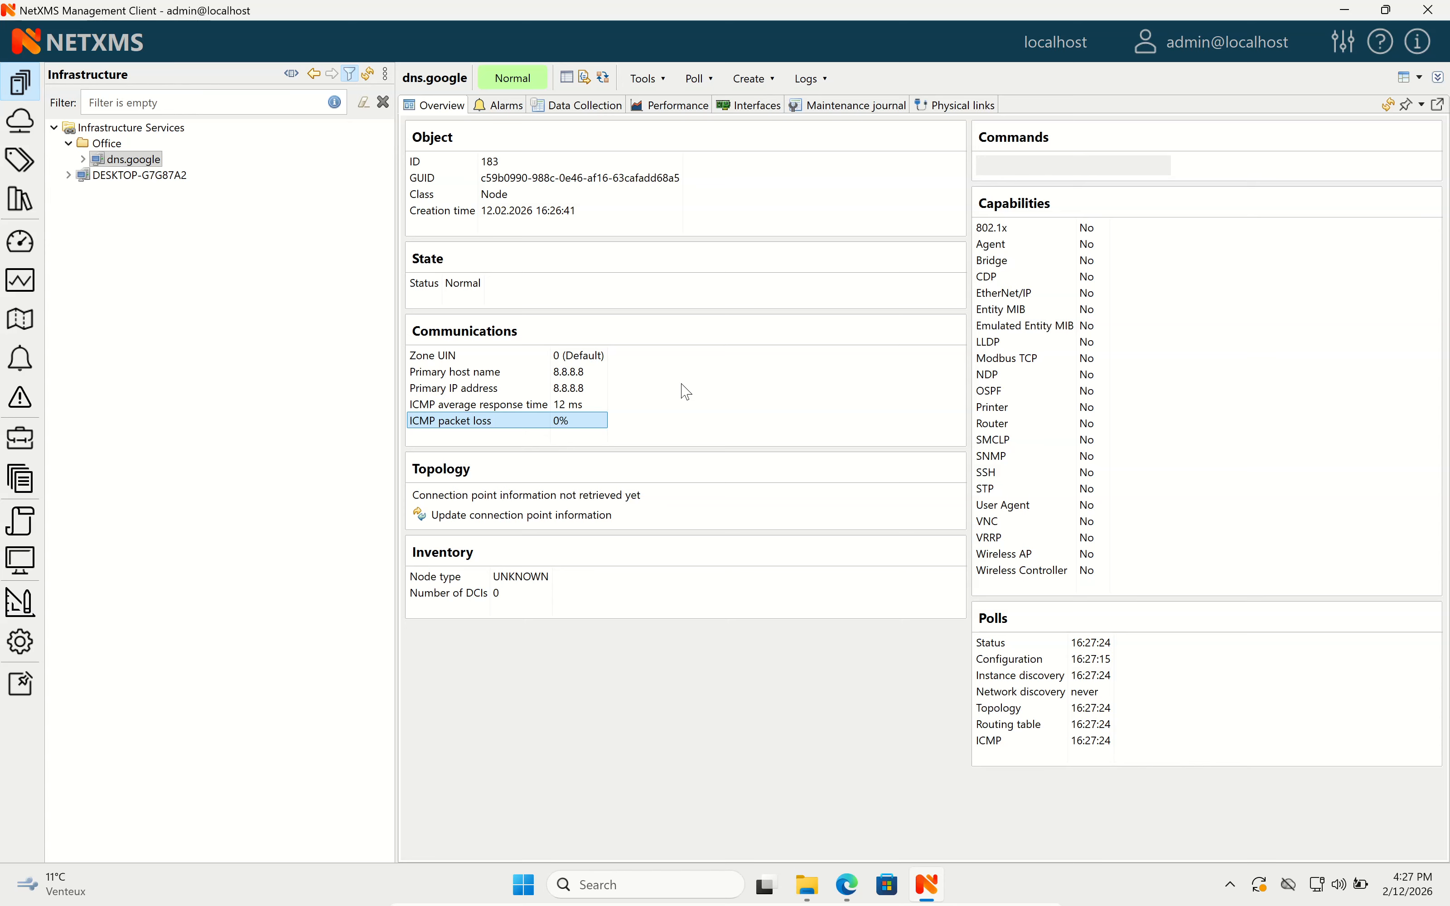